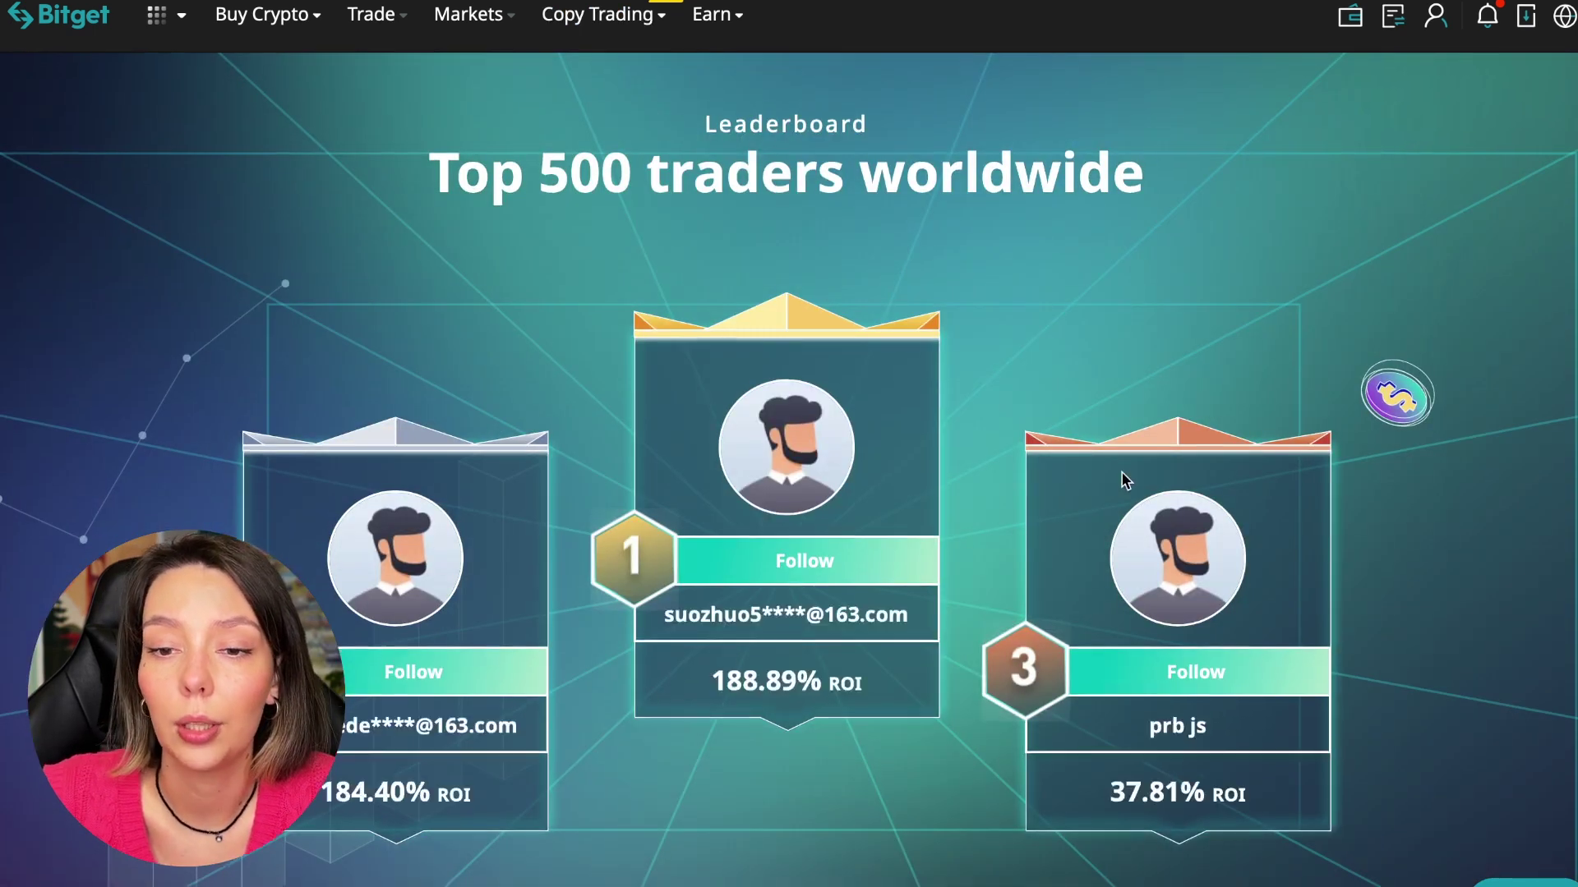
scroll(1121, 480, "down", 3)
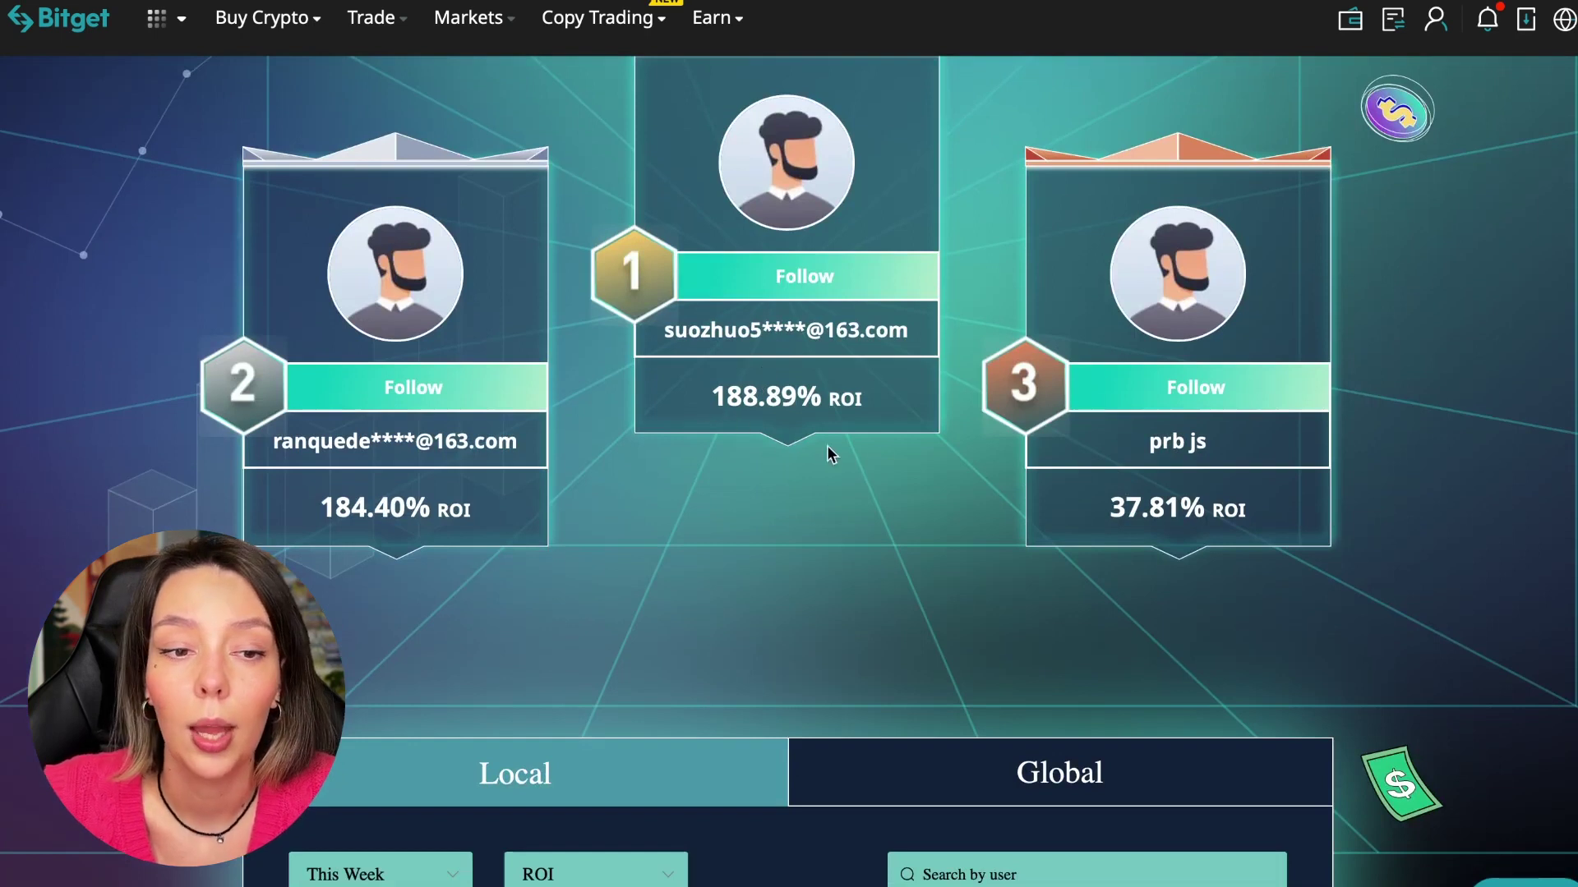
scroll(863, 548, "down", 3)
scroll(863, 416, "down", 2)
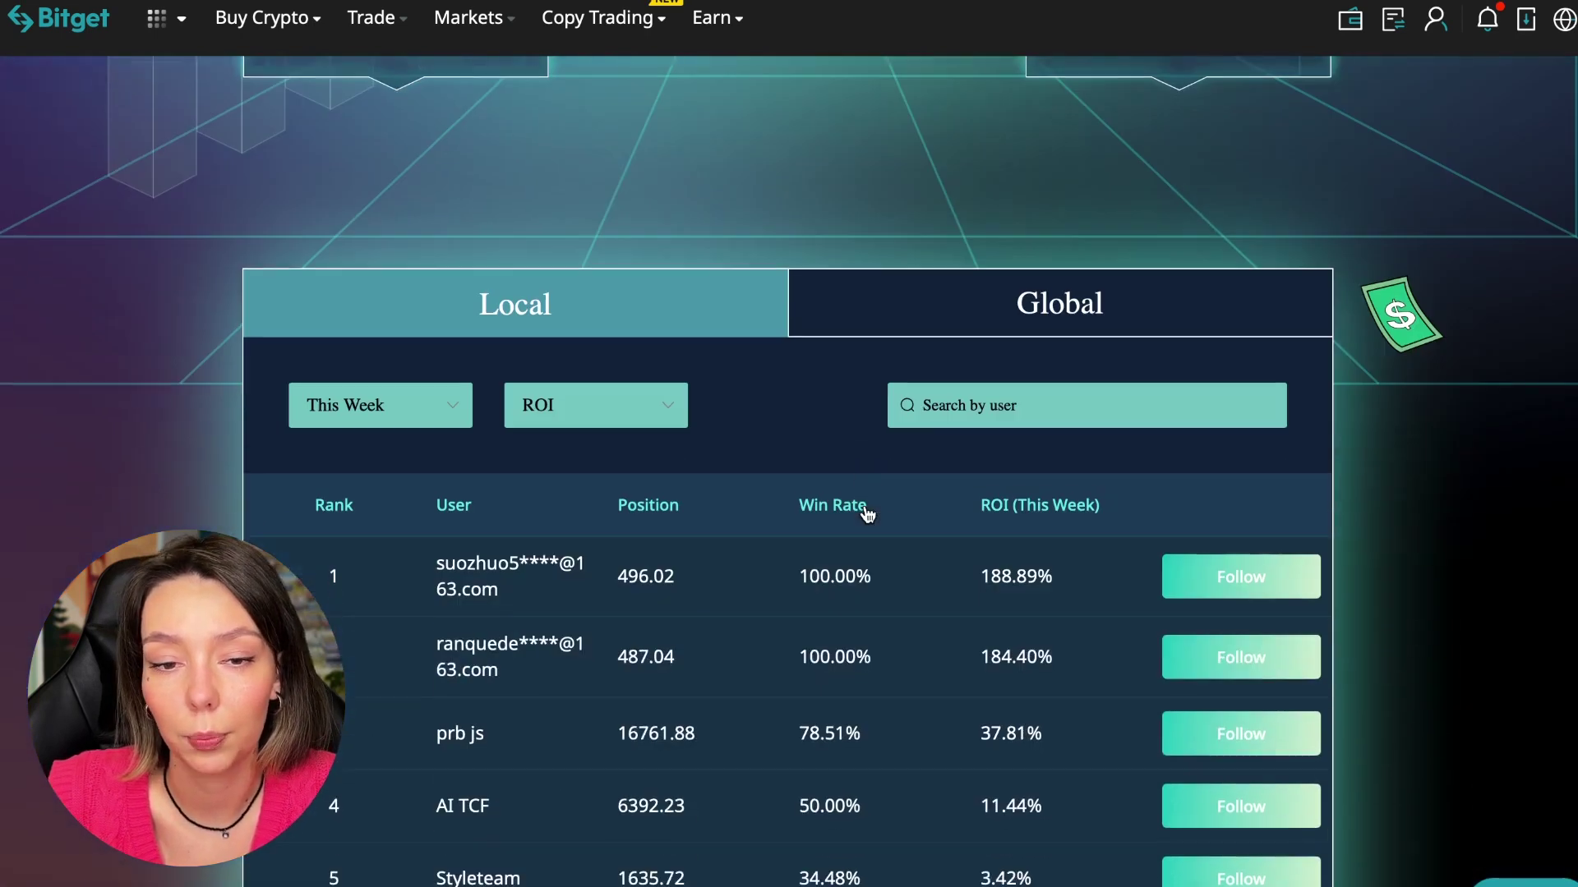
scroll(865, 504, "down", 3)
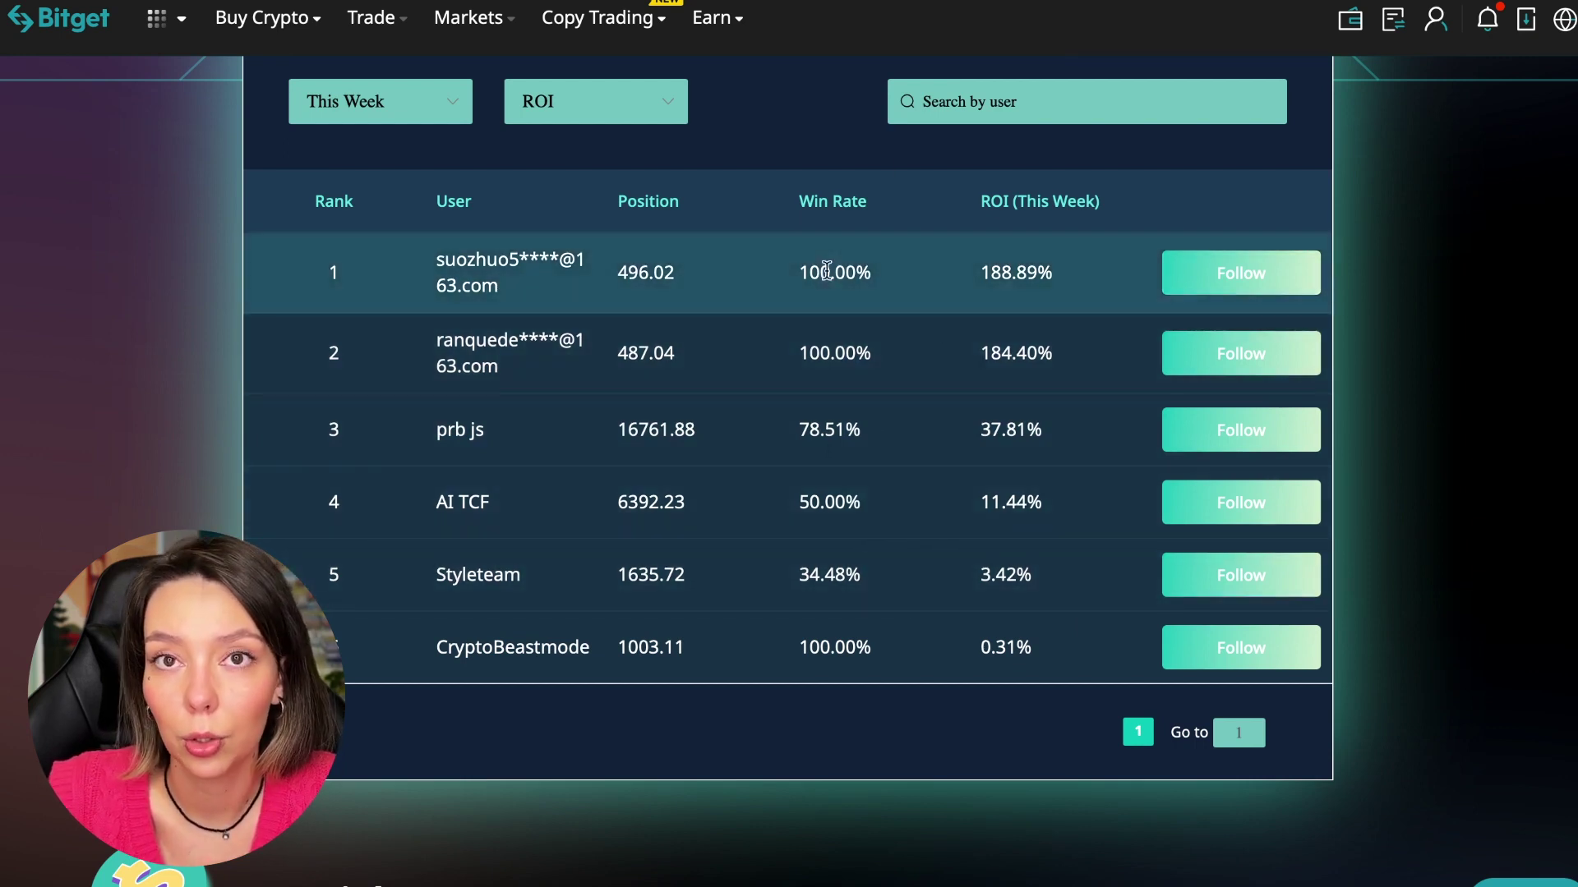
left_click_drag(797, 273, 875, 274)
Leave the leaderboard for the futures Copy Trading Top Traders page
left_click(986, 286)
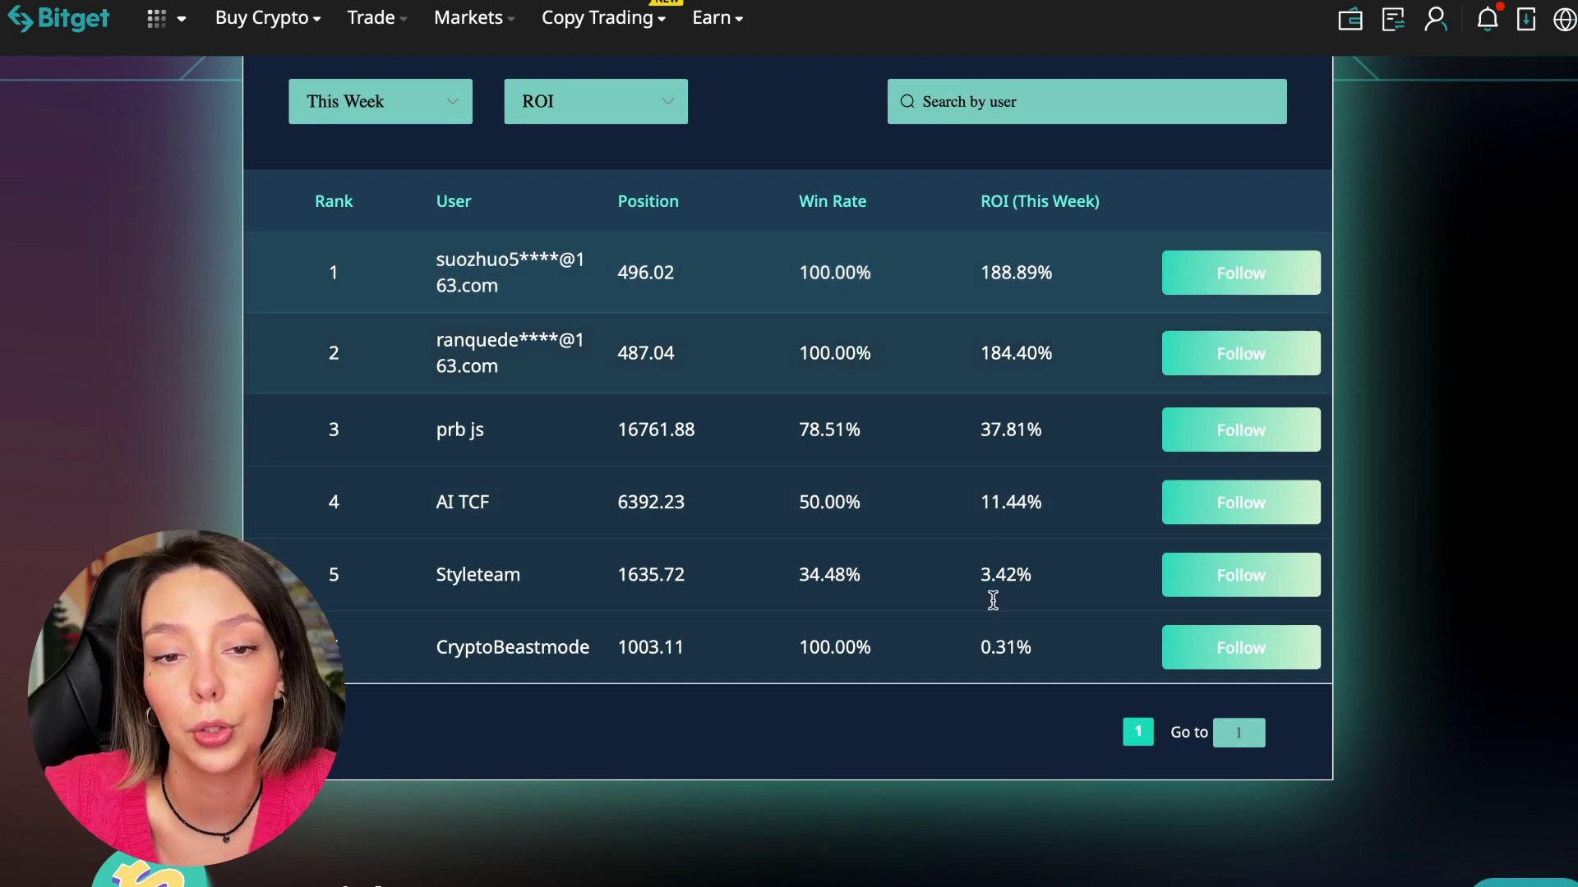
scroll(990, 666, "down", 1)
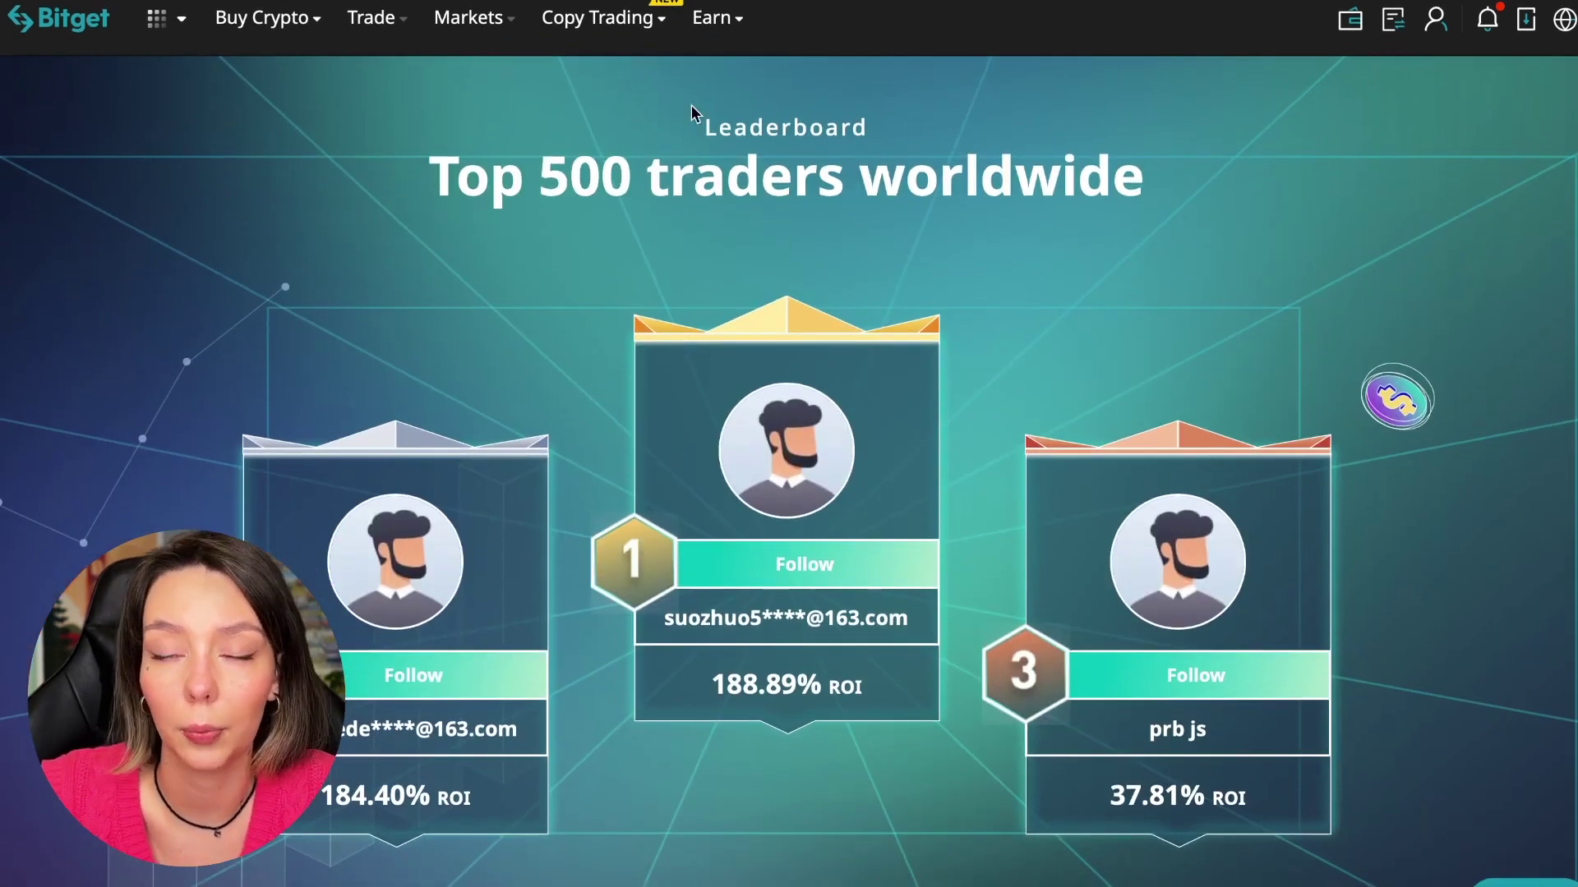
mouse_move(603, 17)
left_click(680, 112)
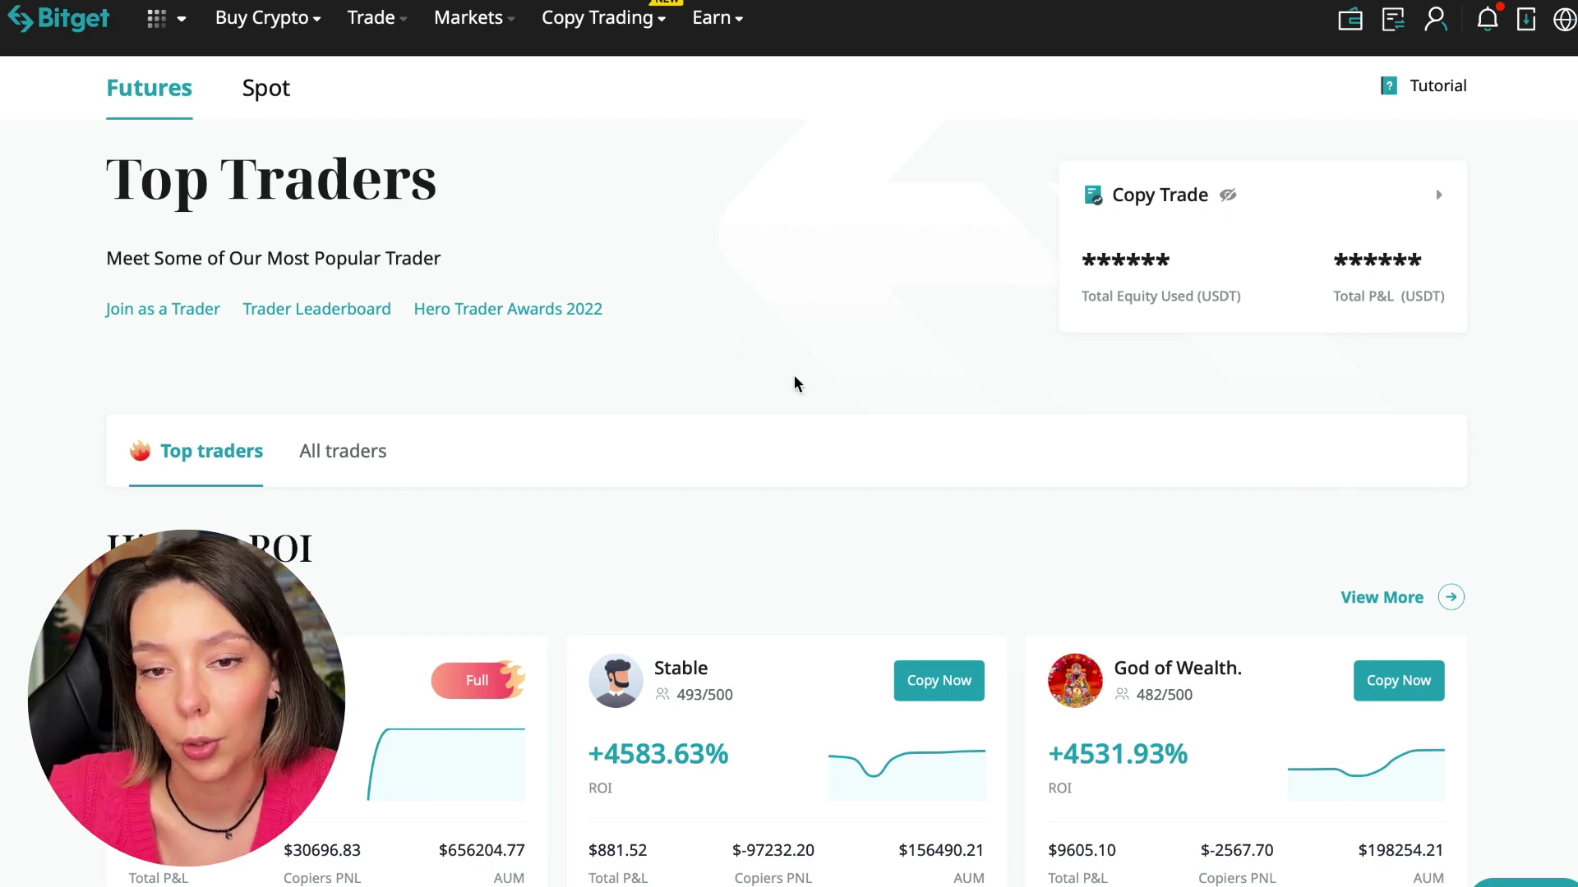
left_click(272, 106)
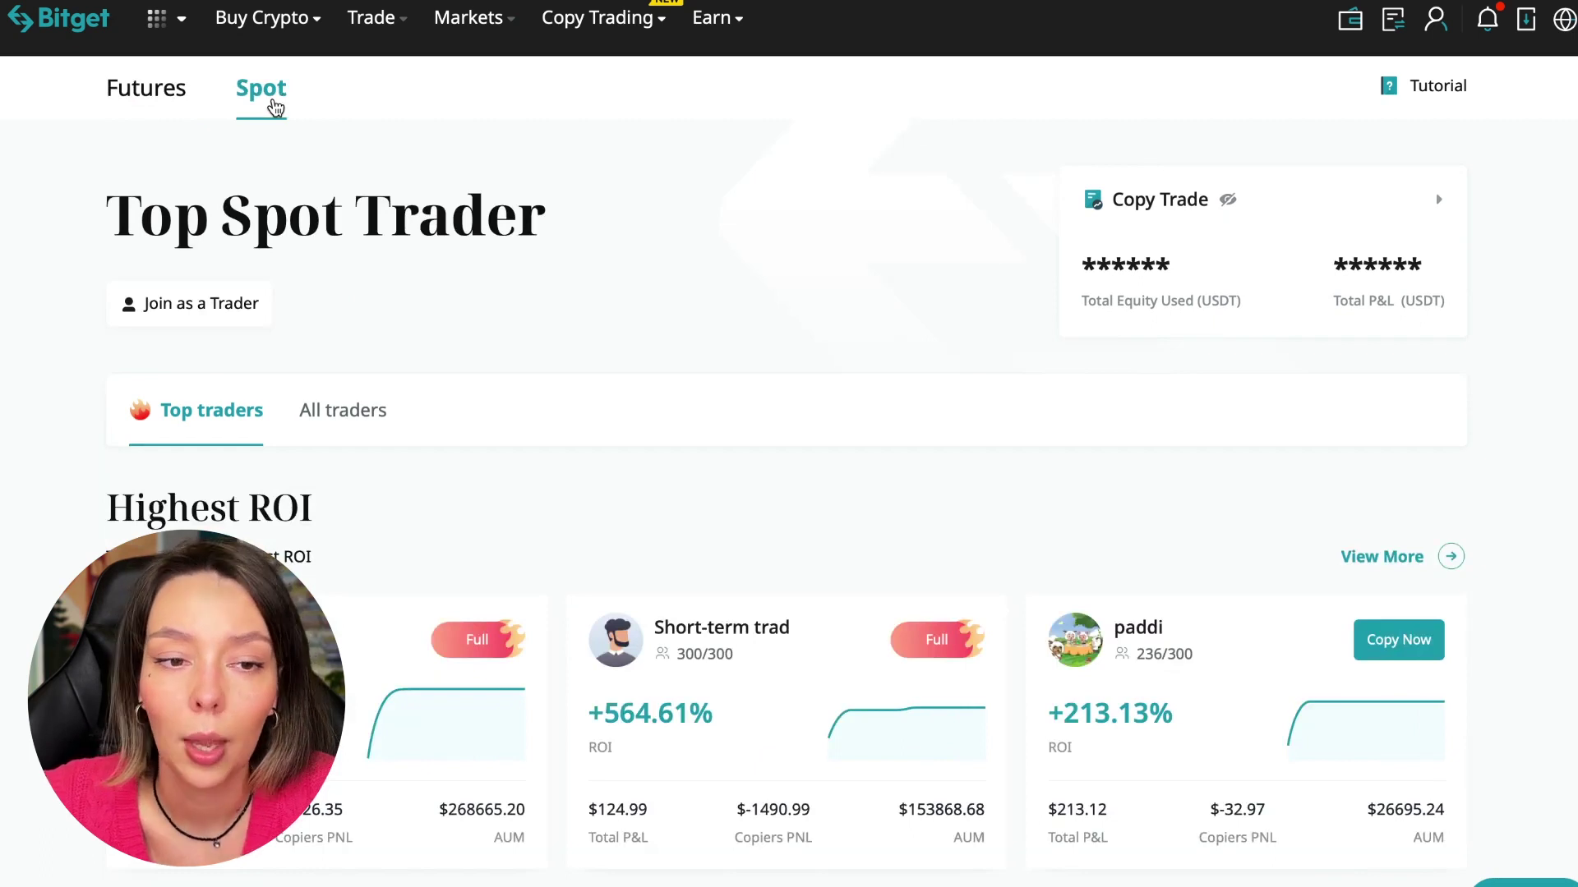
left_click(117, 98)
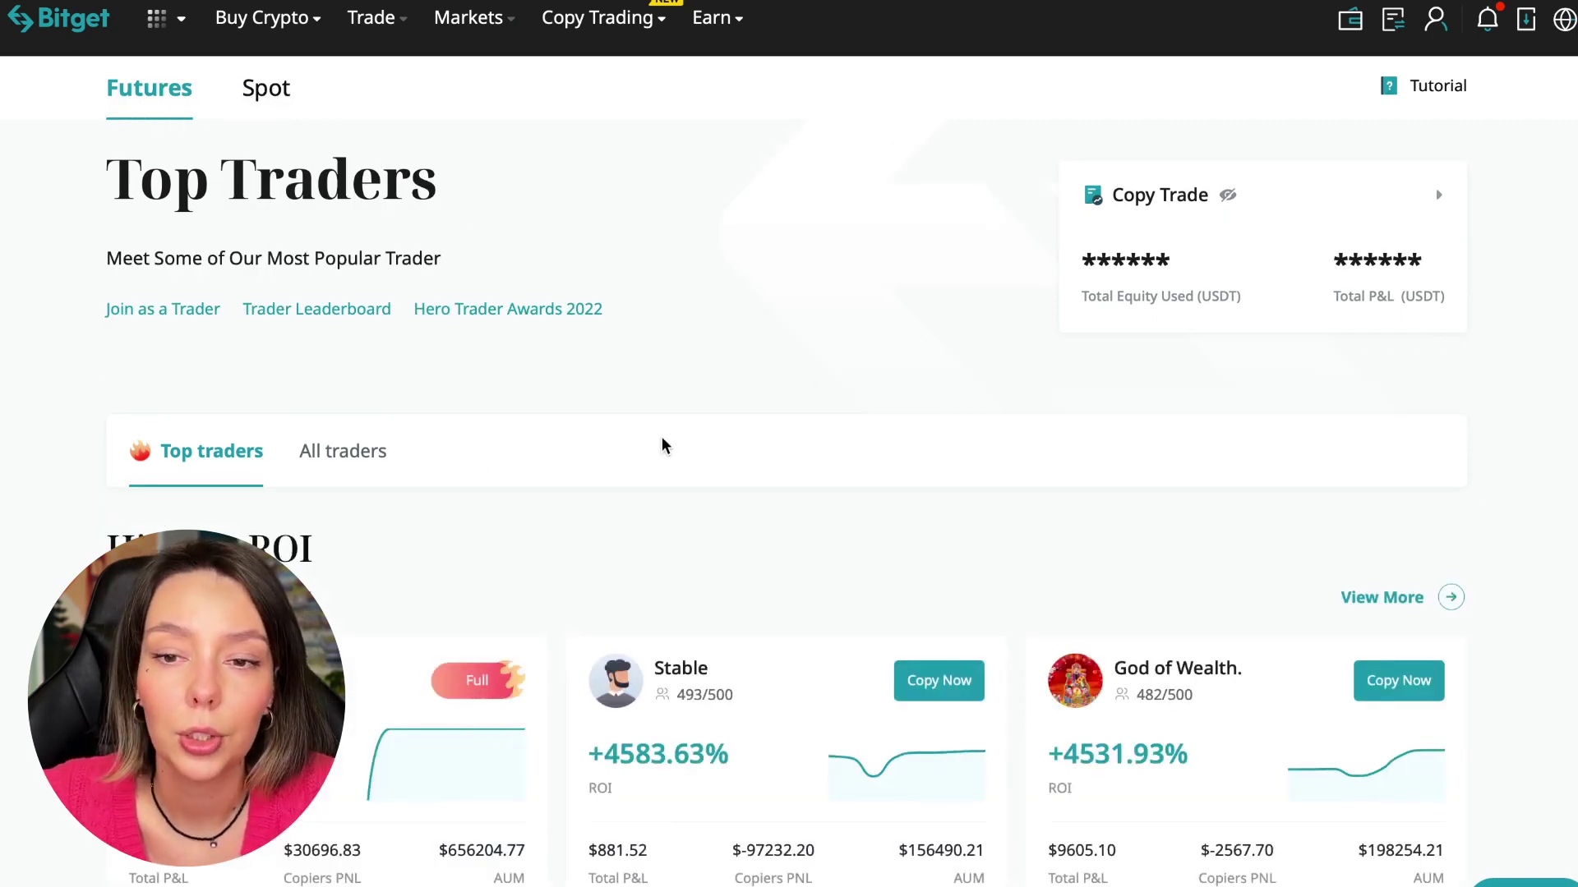
scroll(662, 445, "down", 3)
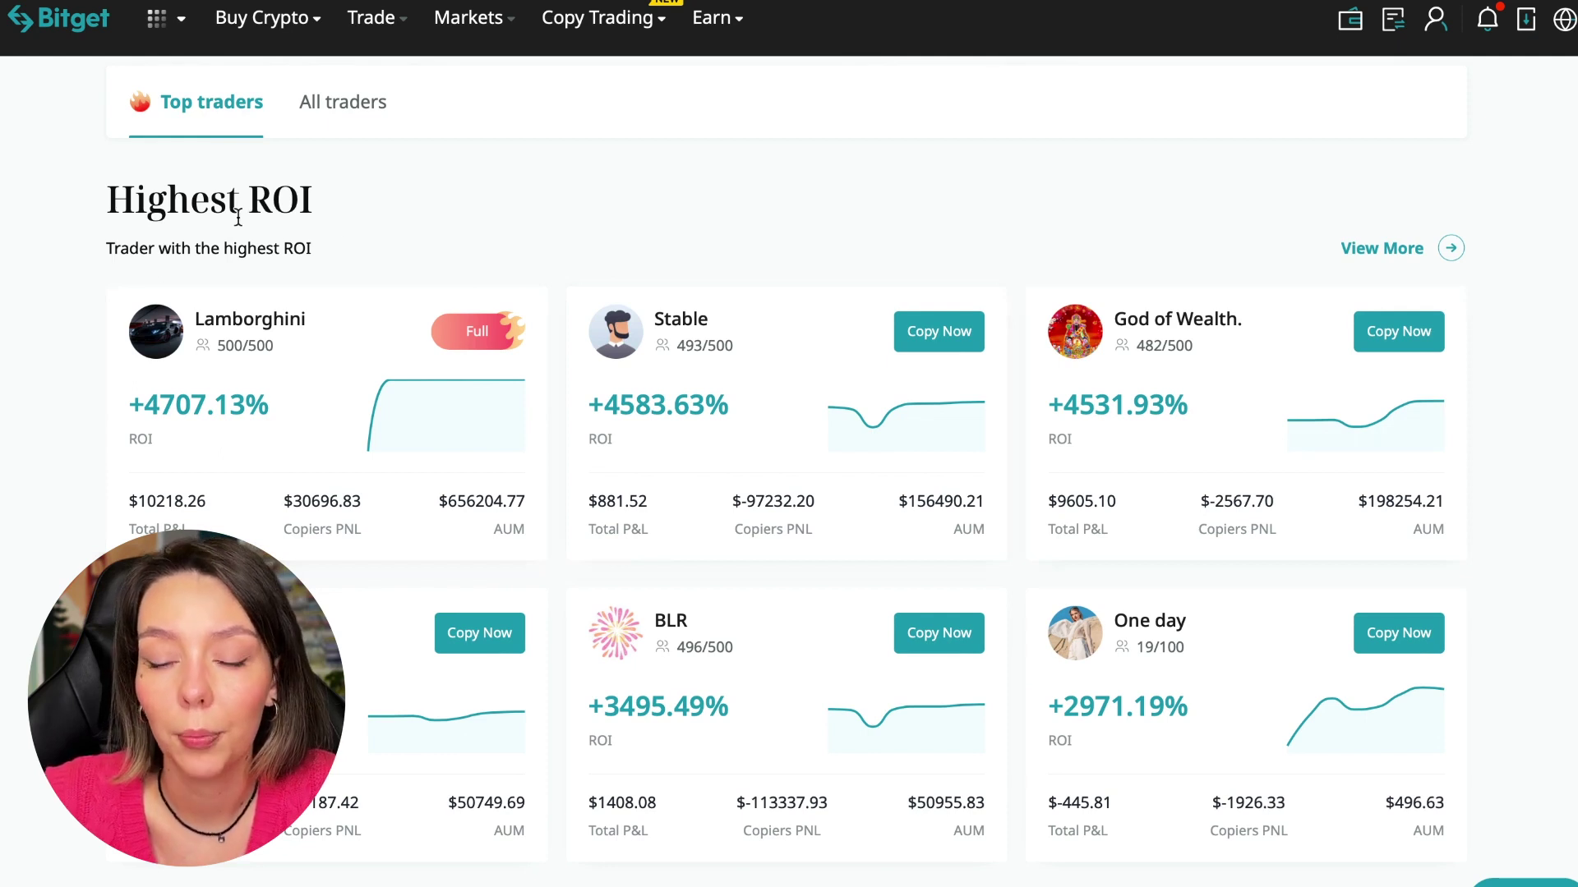
left_click_drag(306, 202, 106, 198)
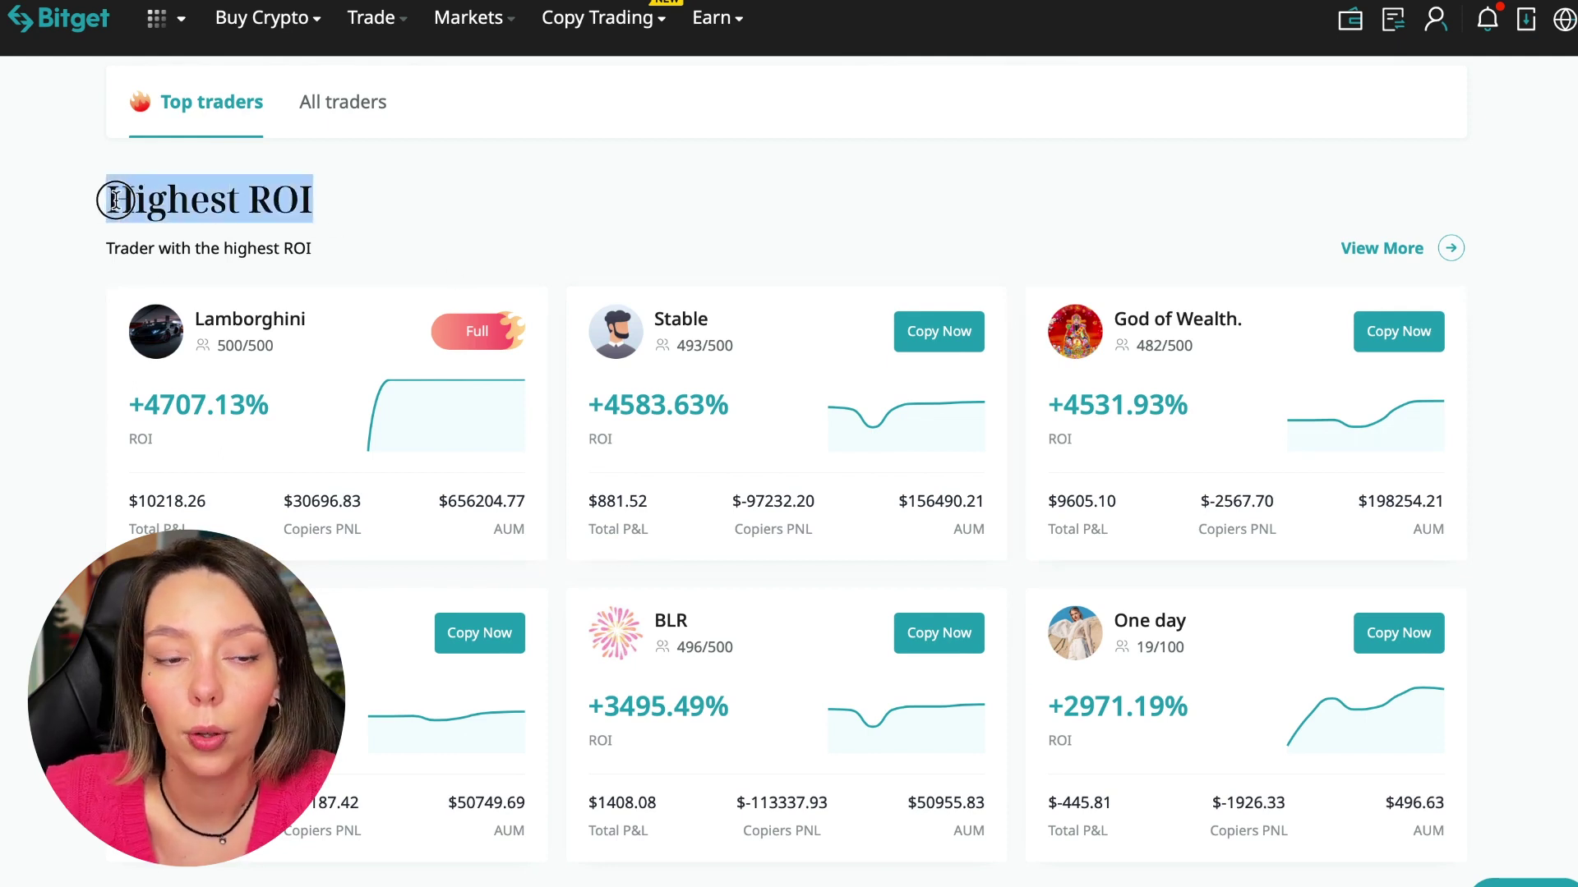
left_click(340, 232)
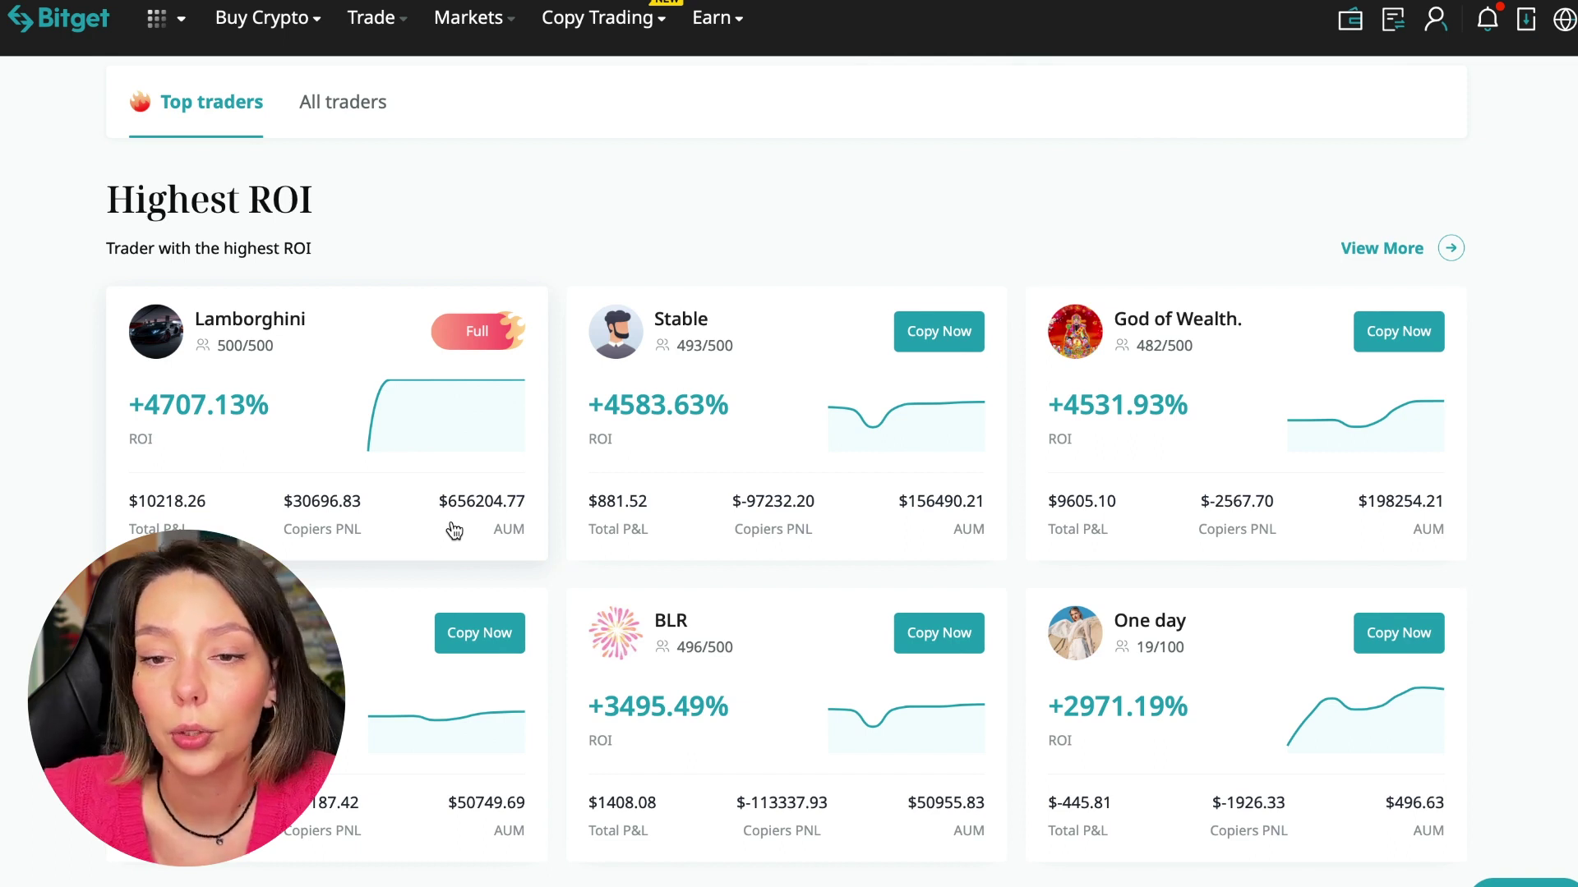
scroll(453, 531, "down", 5)
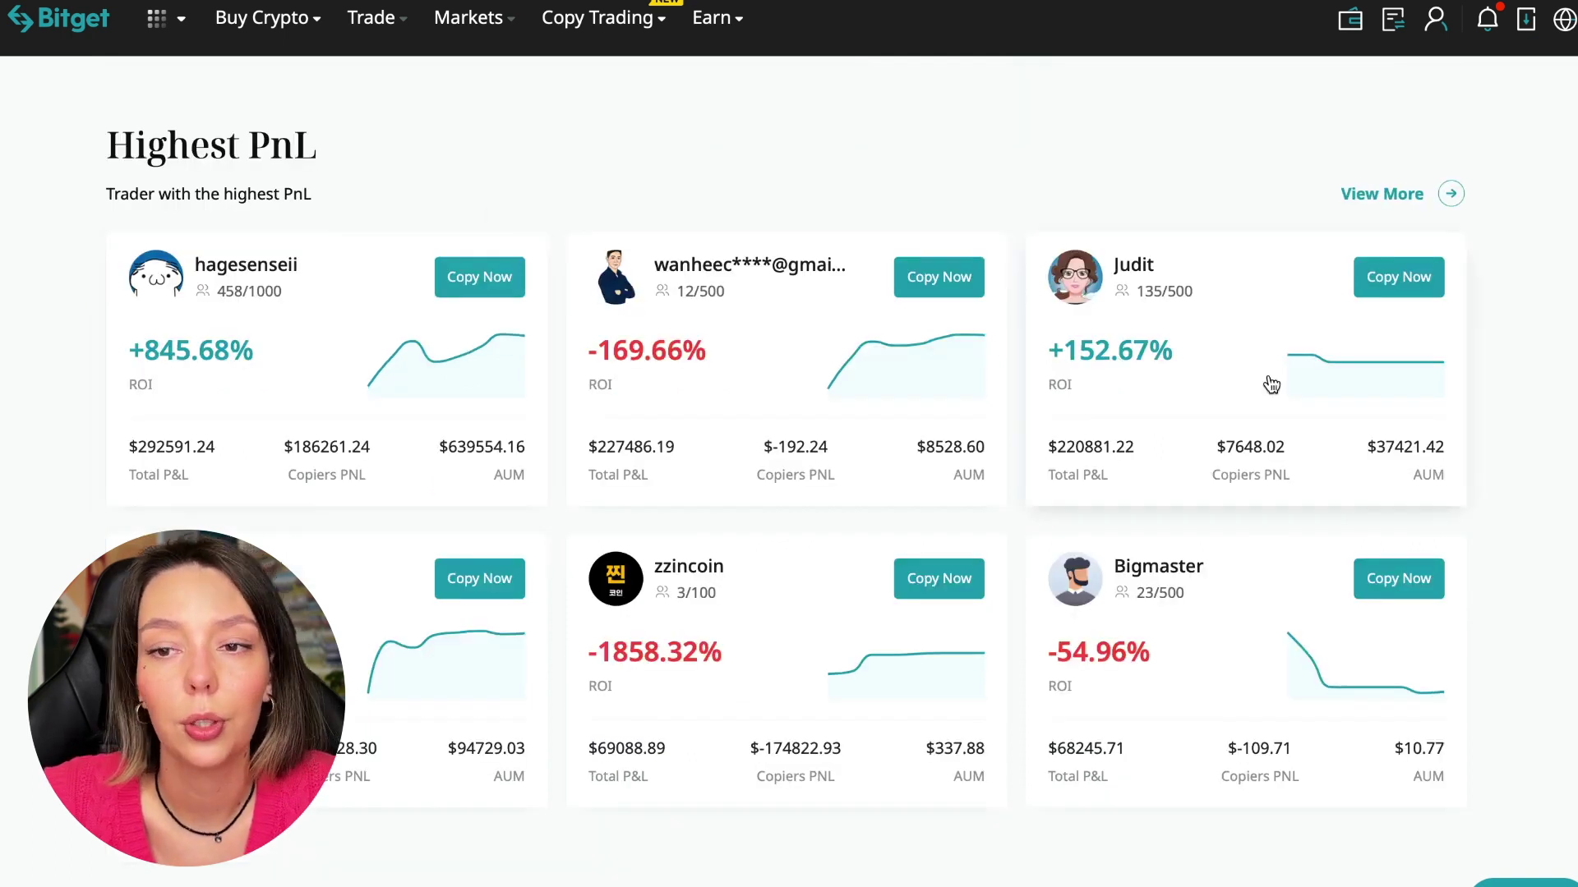
scroll(1057, 592, "down", 4)
scroll(419, 463, "down", 2)
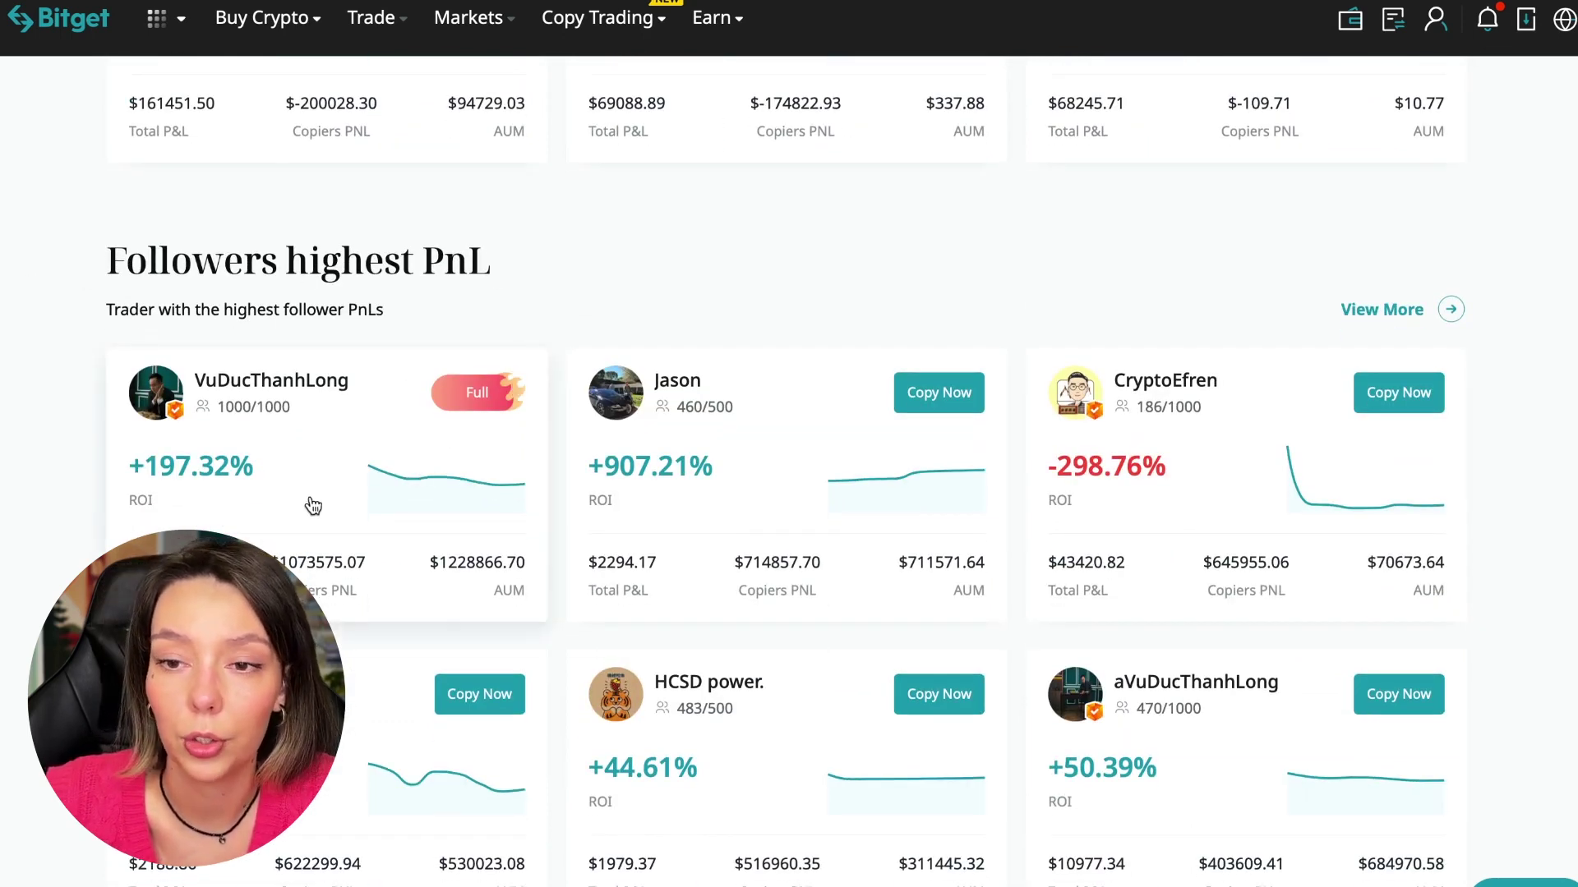
scroll(309, 499, "down", 2)
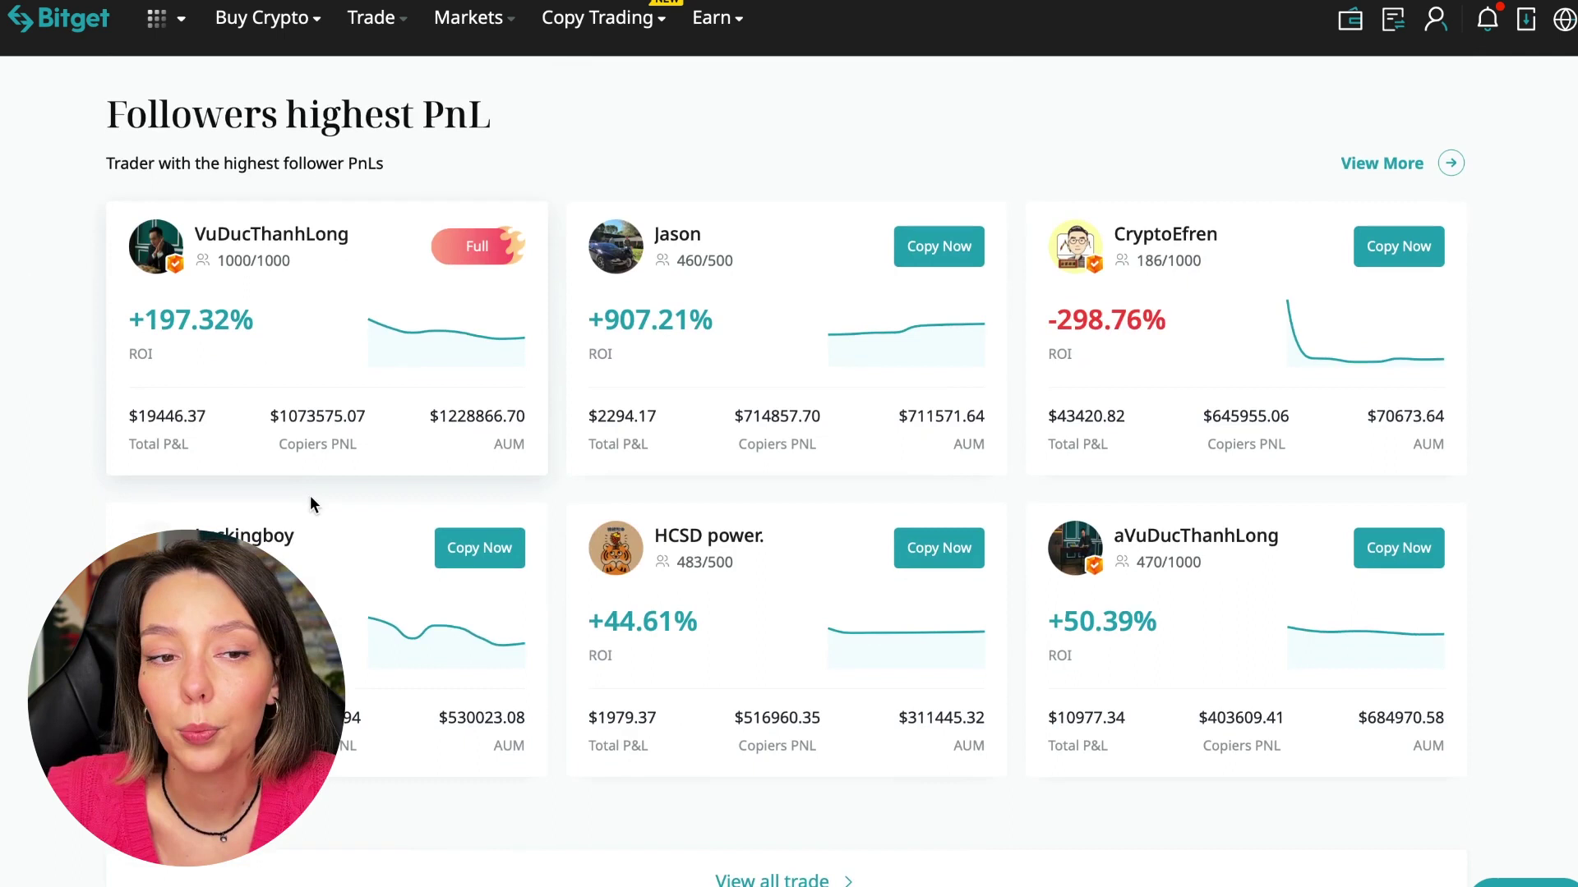
left_click(1399, 166)
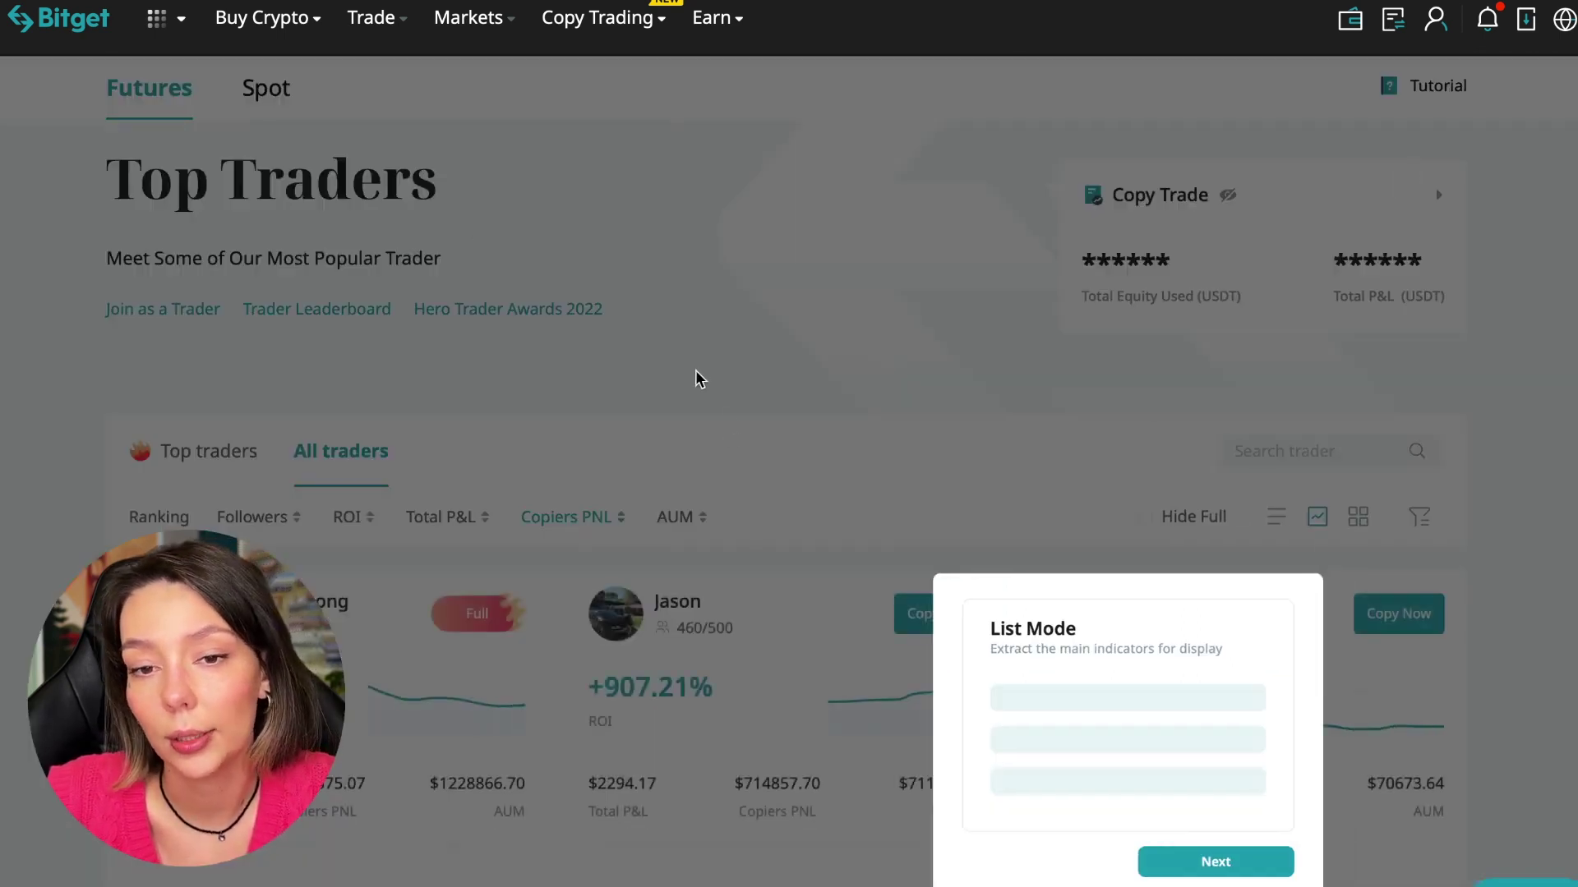
left_click(1225, 863)
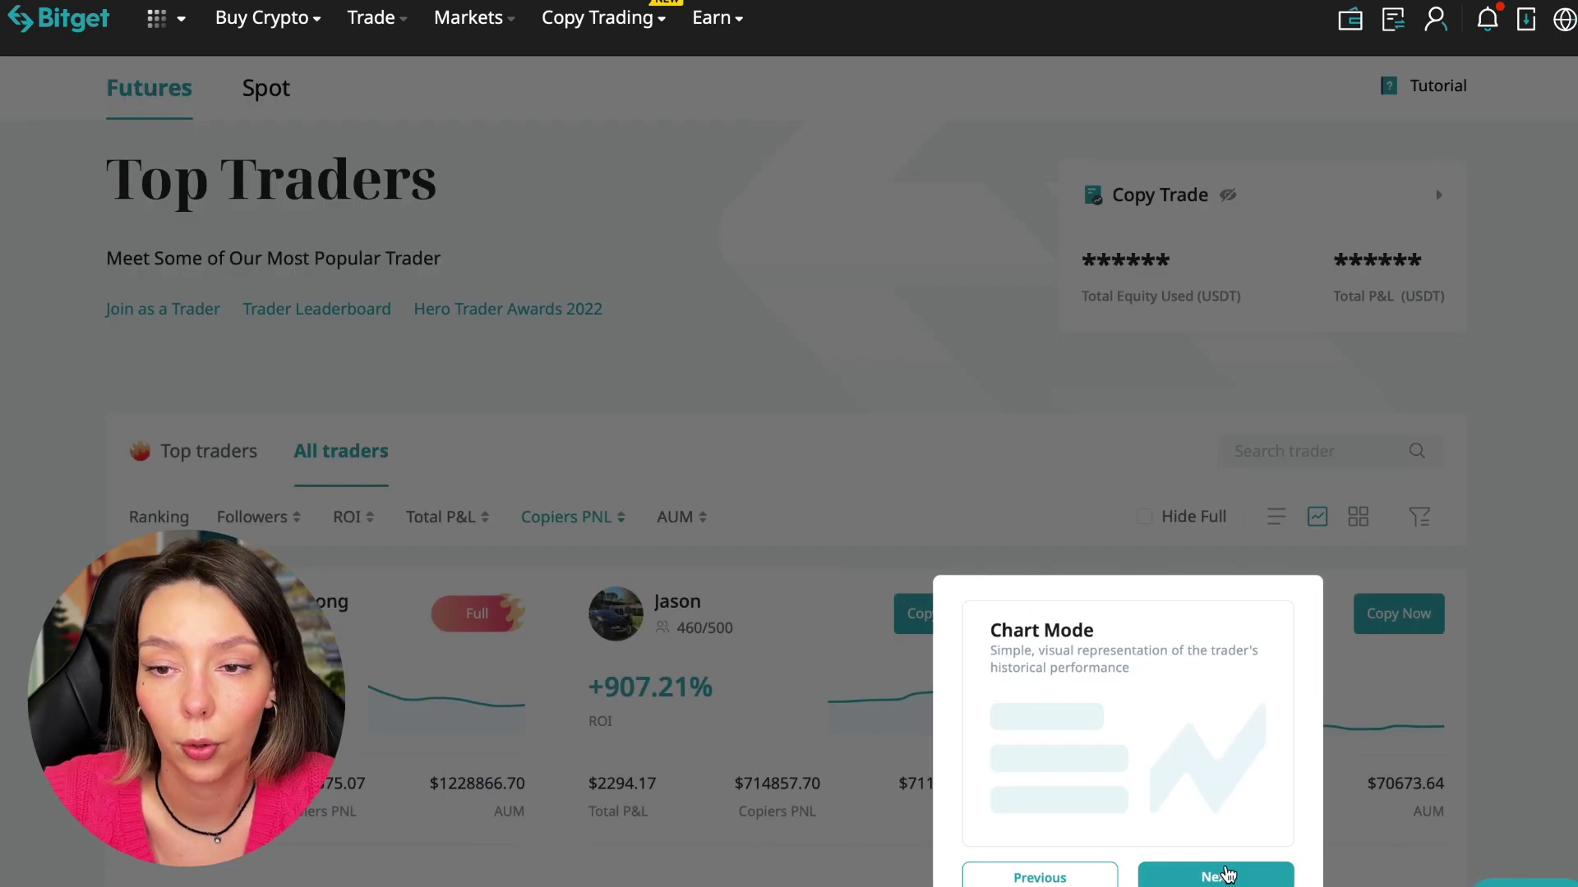
left_click(1216, 877)
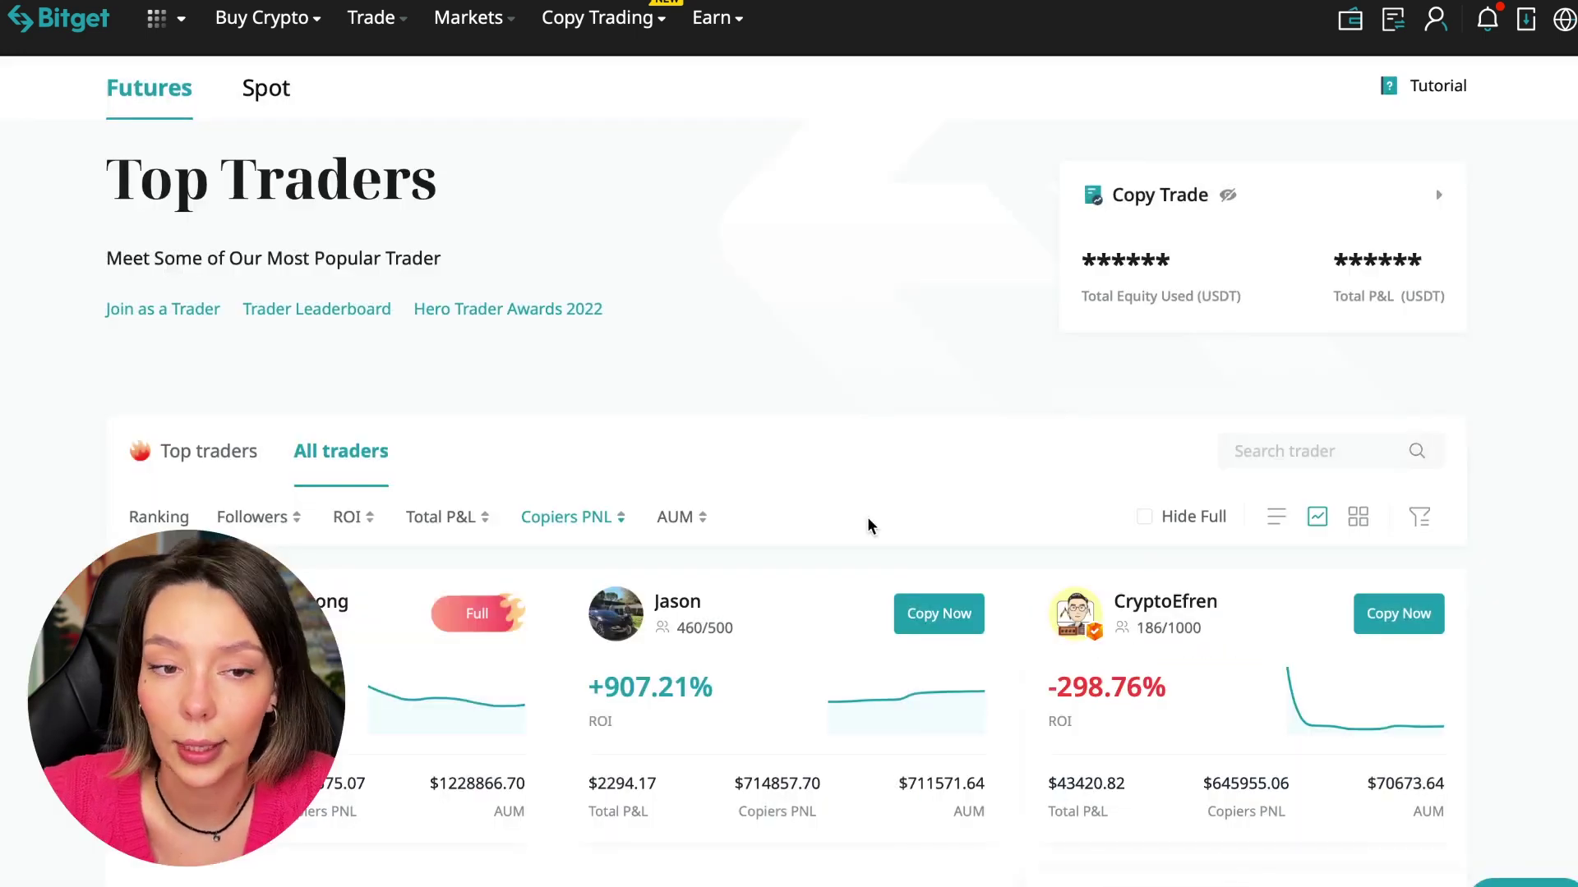
scroll(867, 525, "down", 2)
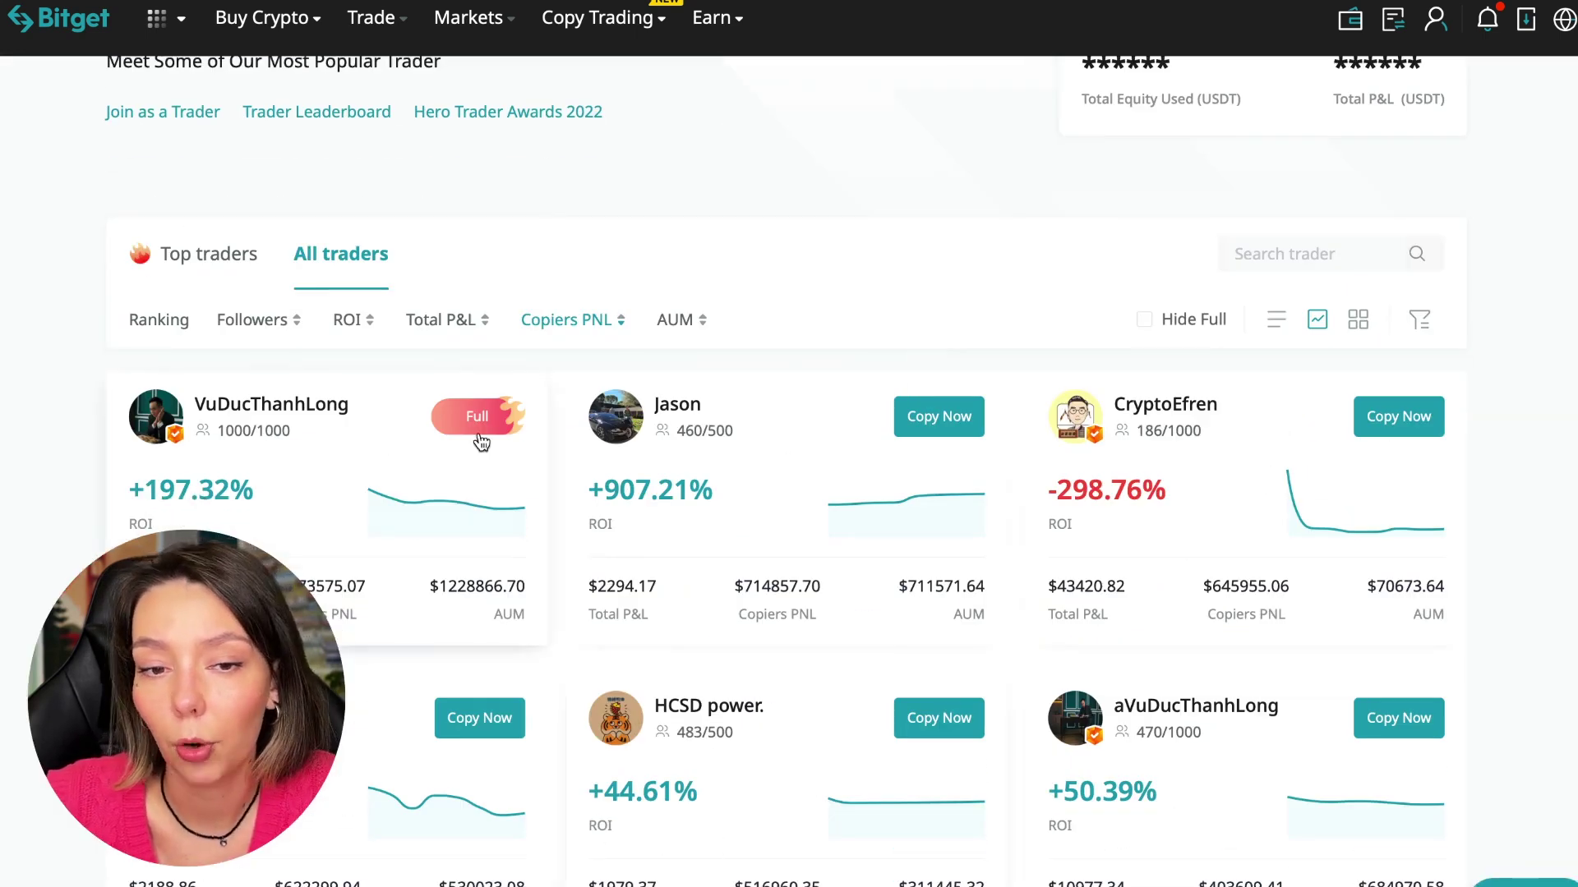
scroll(691, 233, "down", 1)
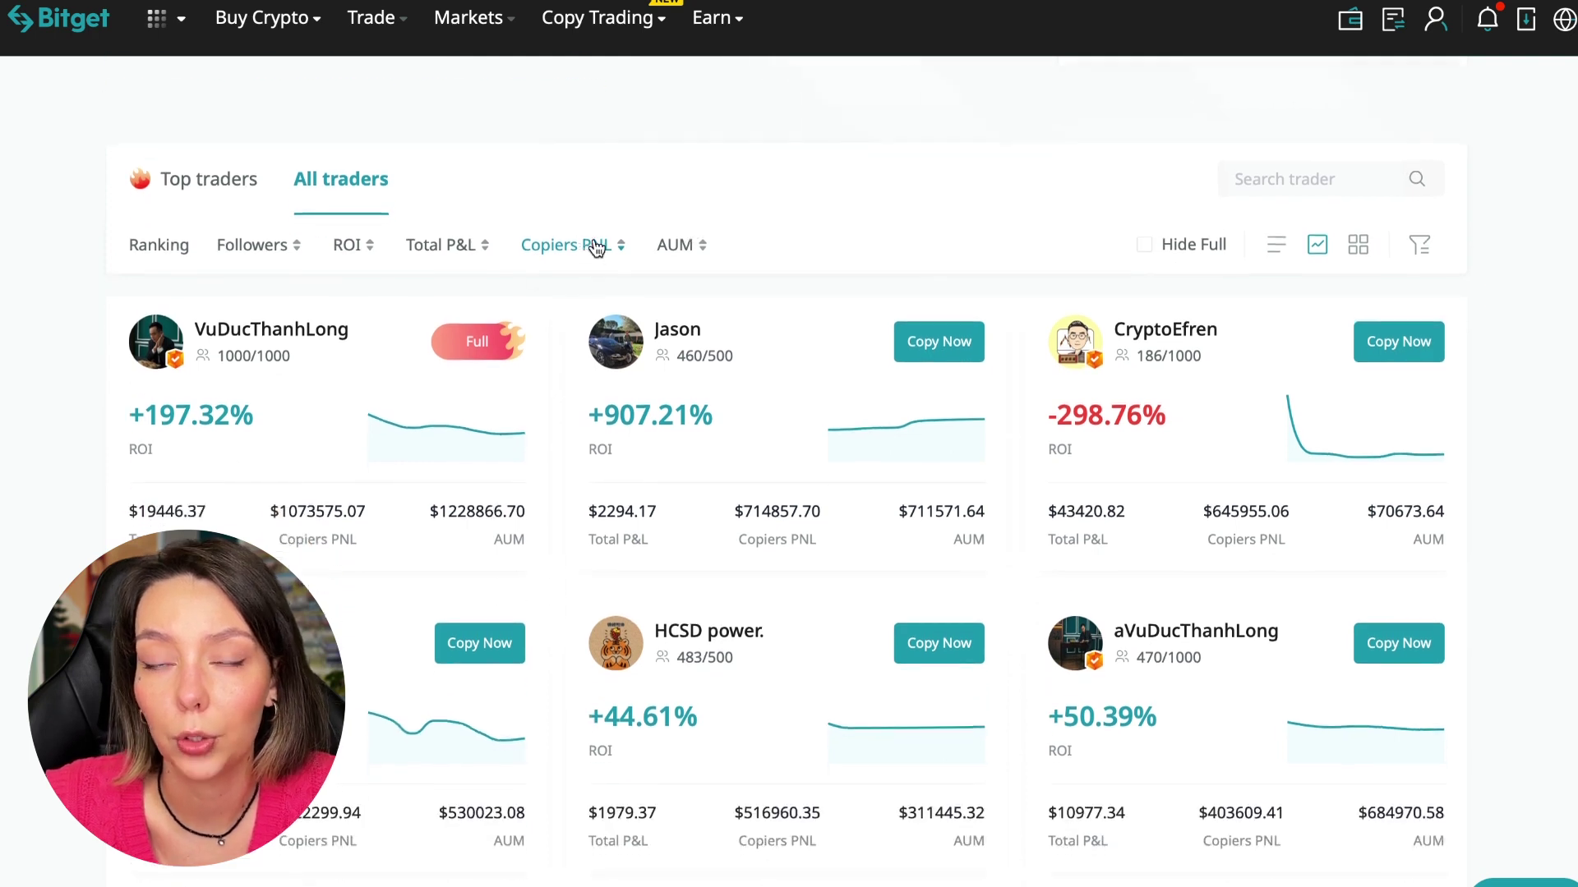
scroll(628, 178, "down", 1)
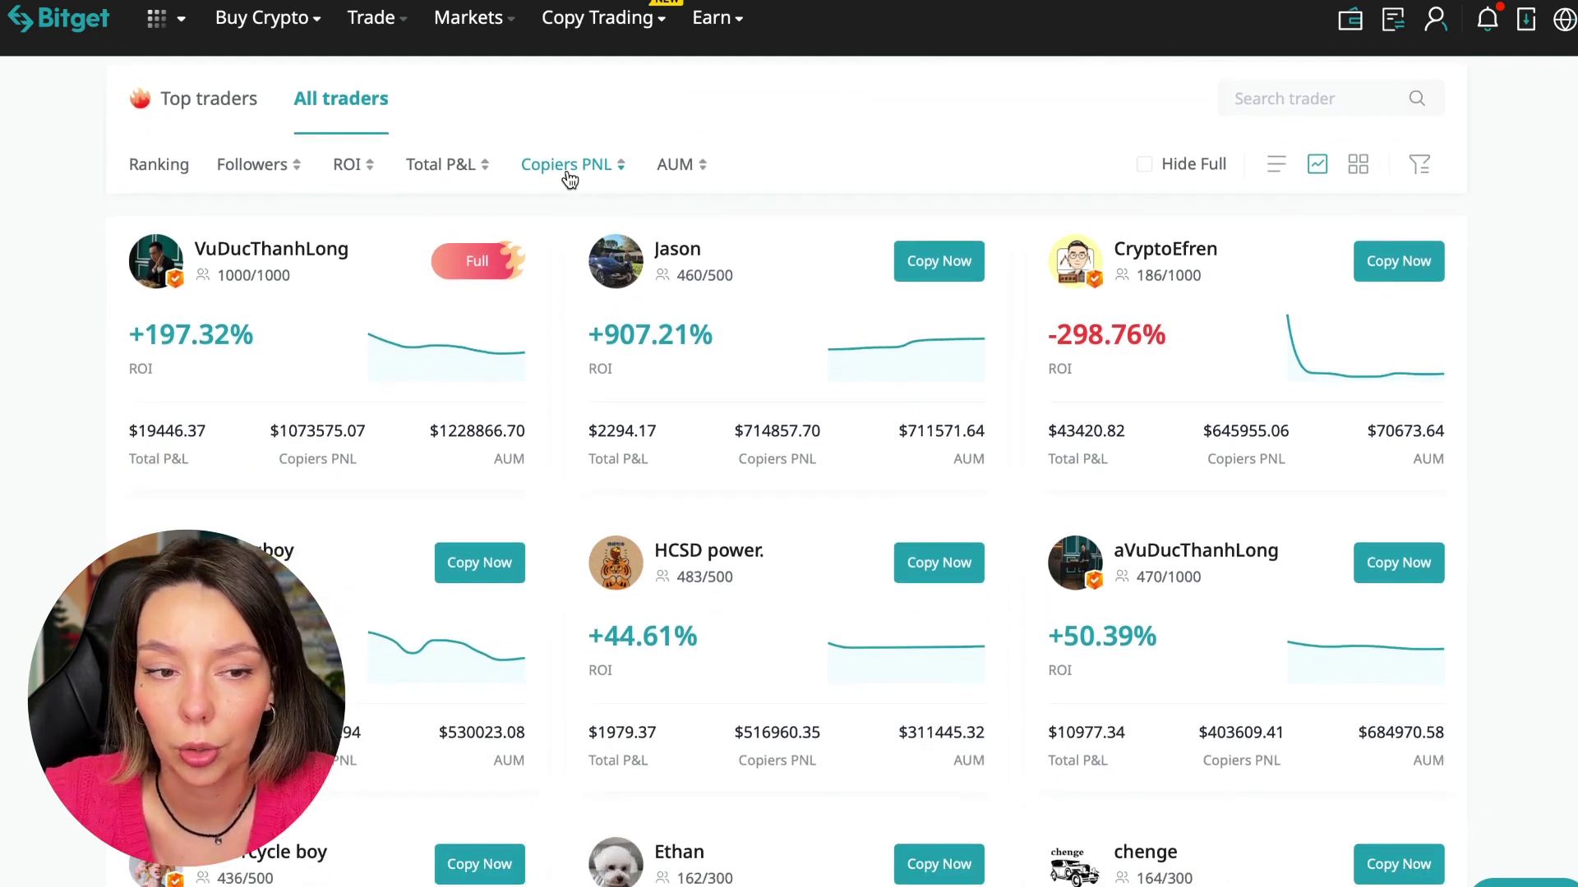
left_click(574, 174)
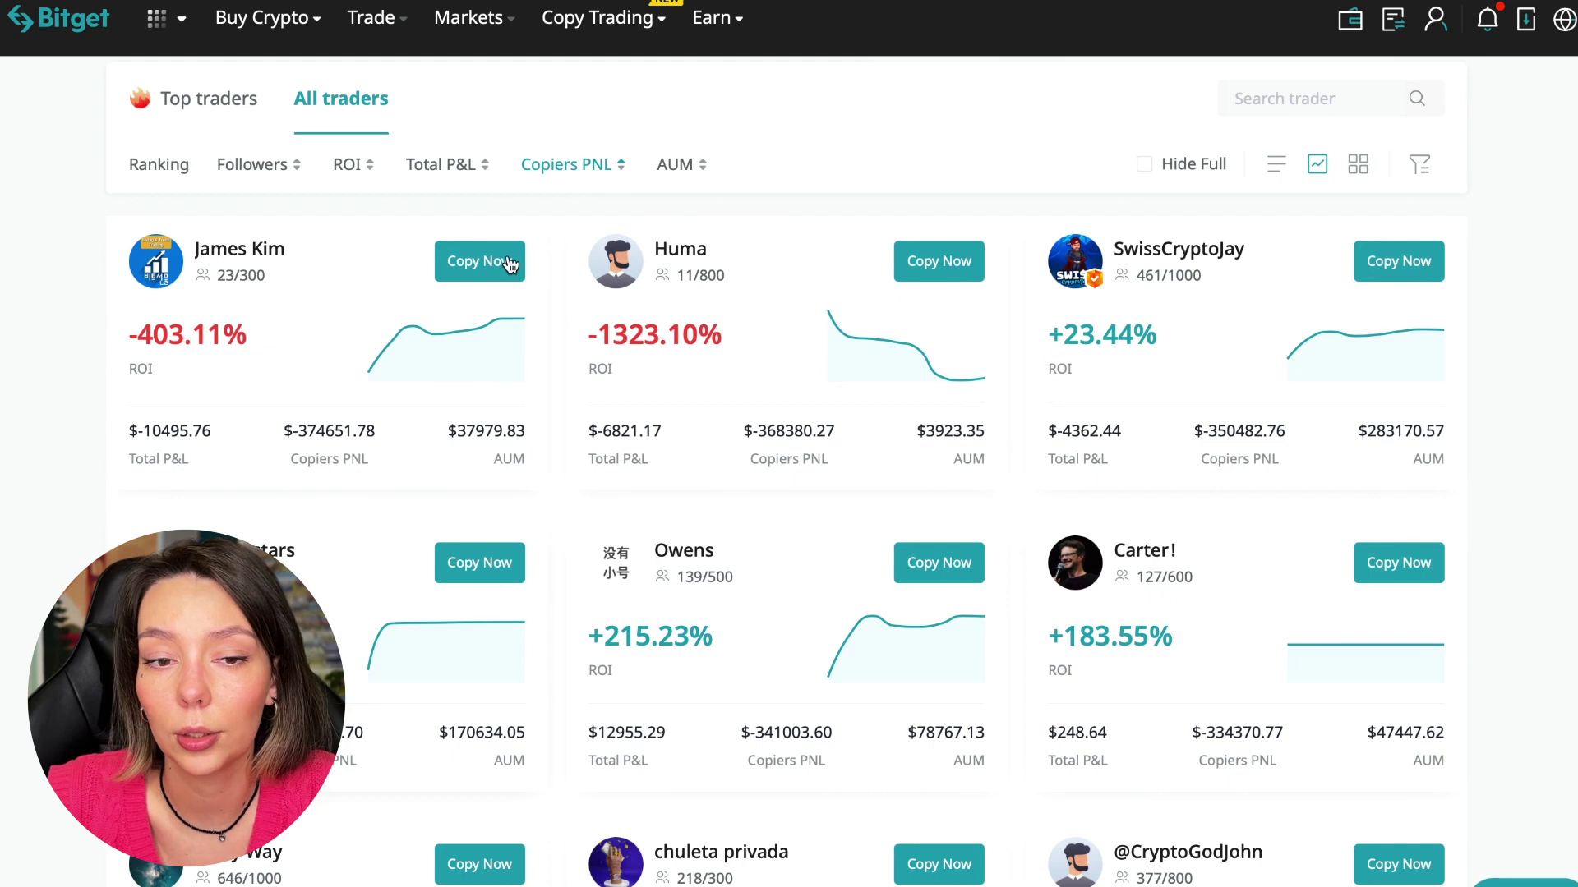
left_click(587, 168)
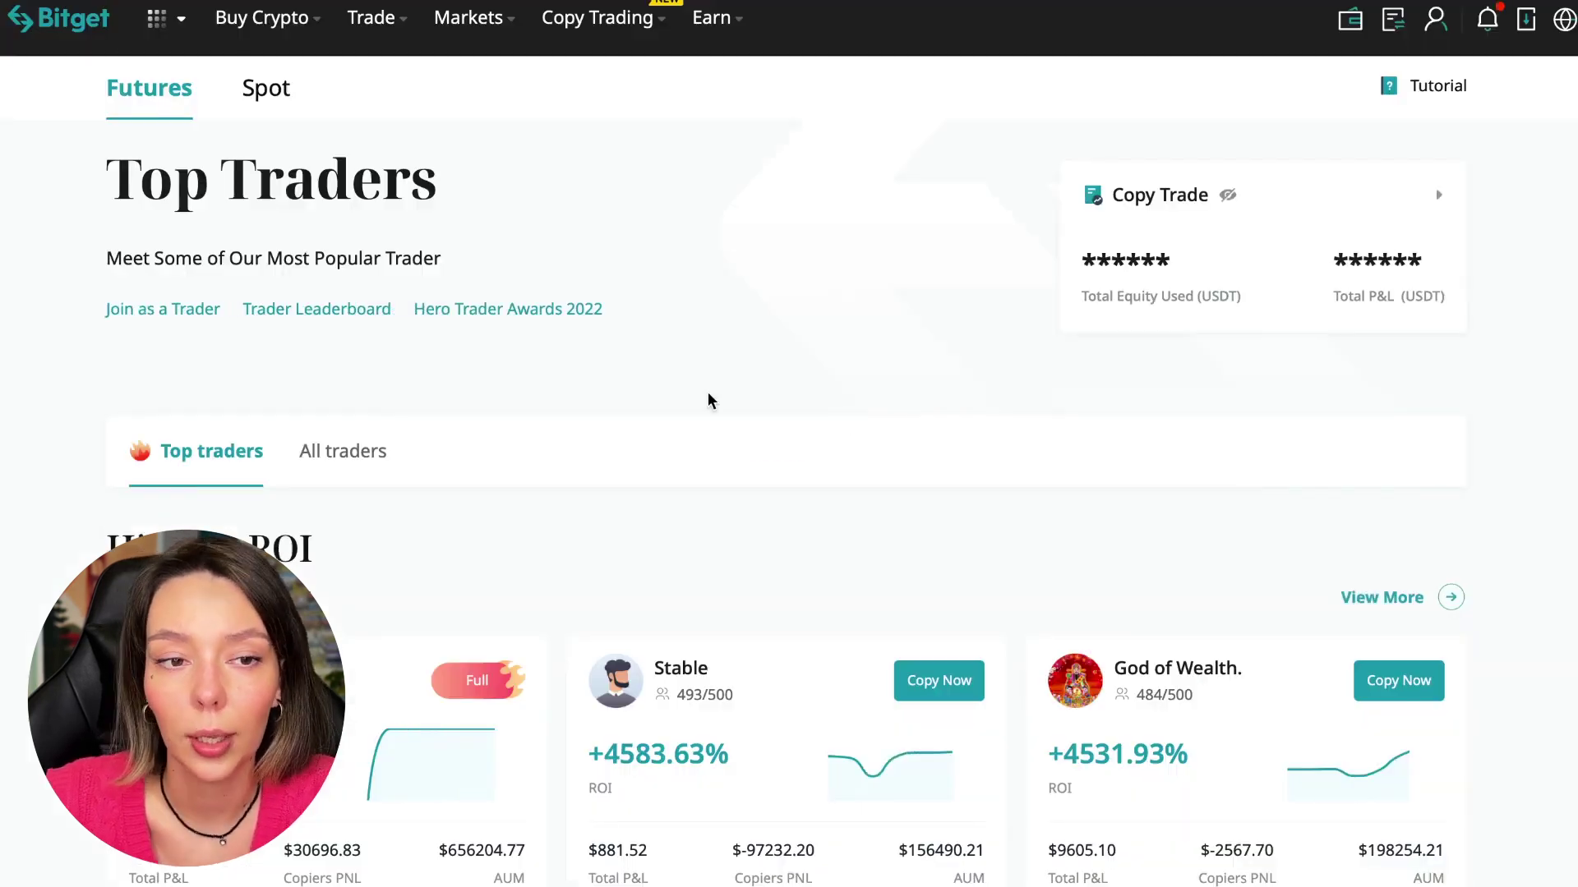
scroll(754, 403, "down", 2)
Show all traders, try sorting by followers both ways, then restore the default ranking
left_click(342, 283)
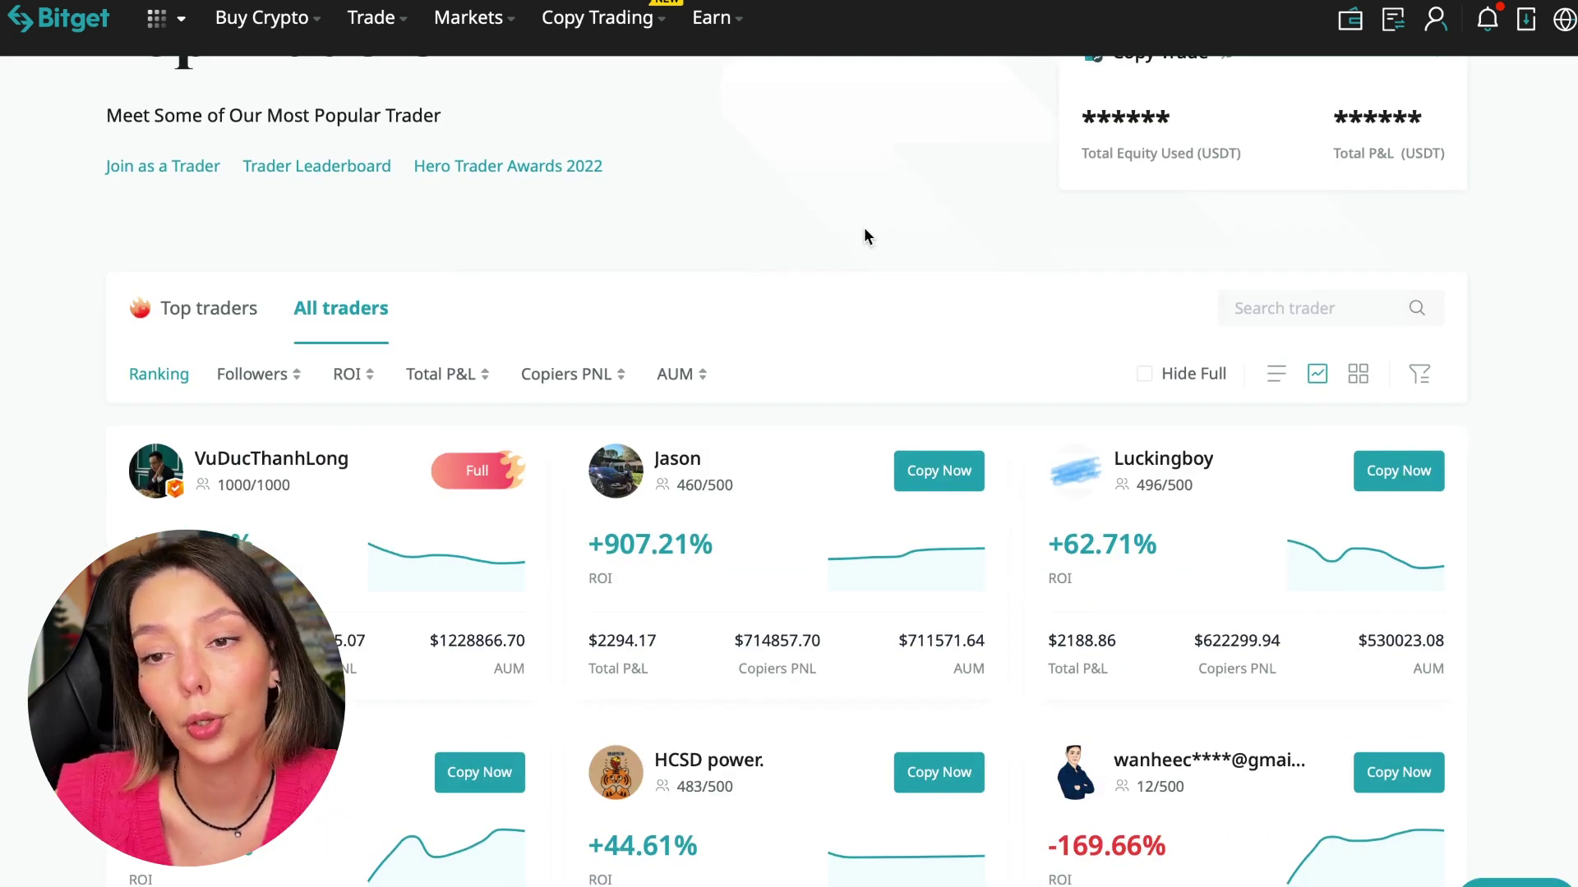
left_click(252, 373)
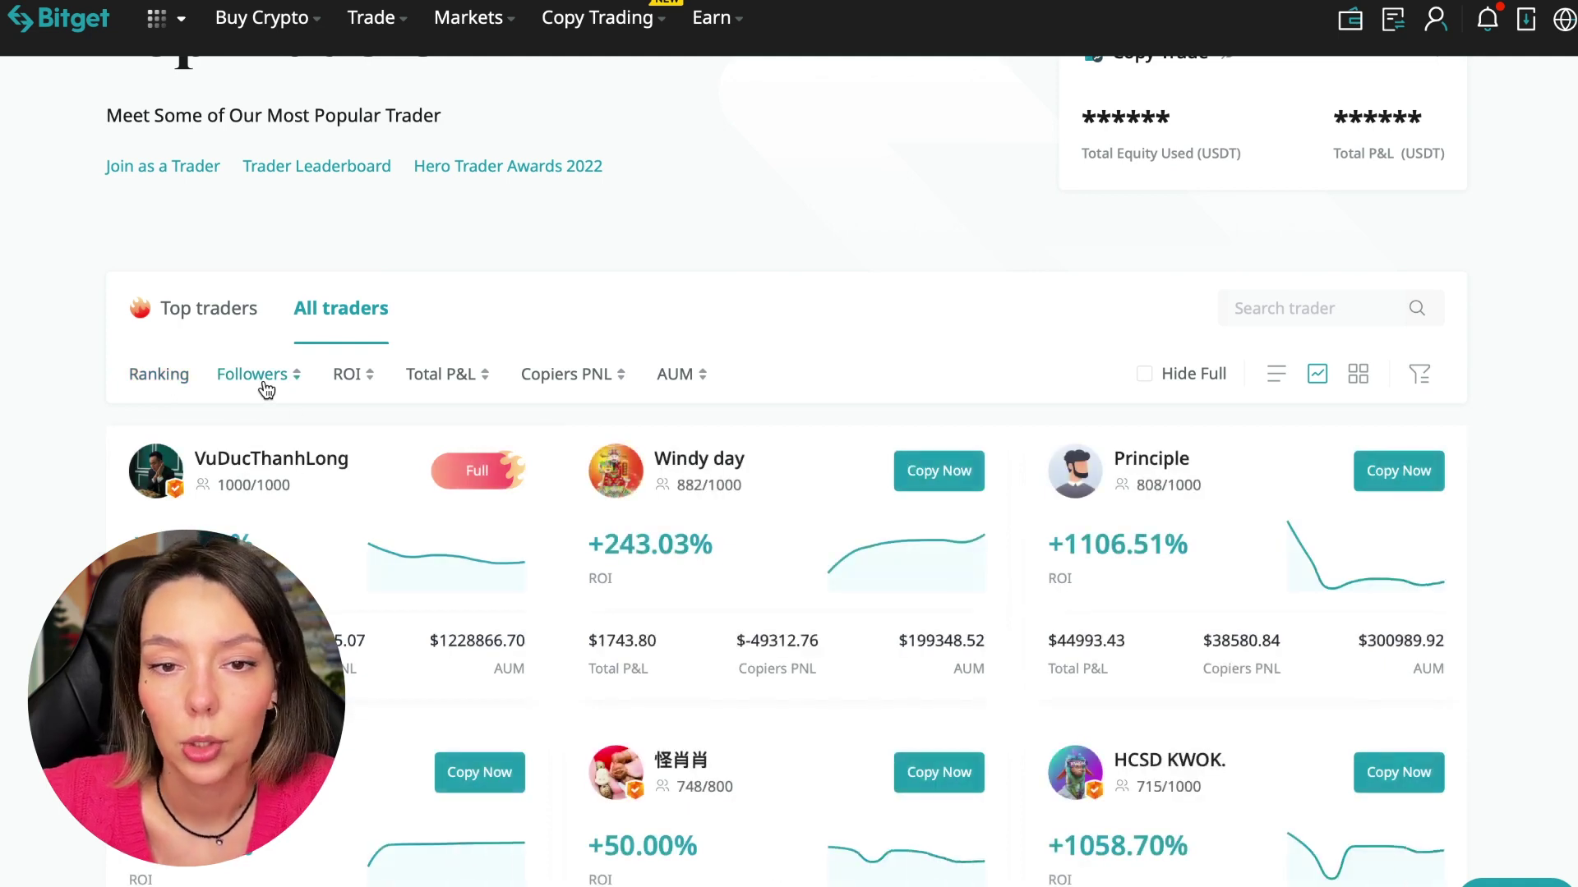
left_click(265, 385)
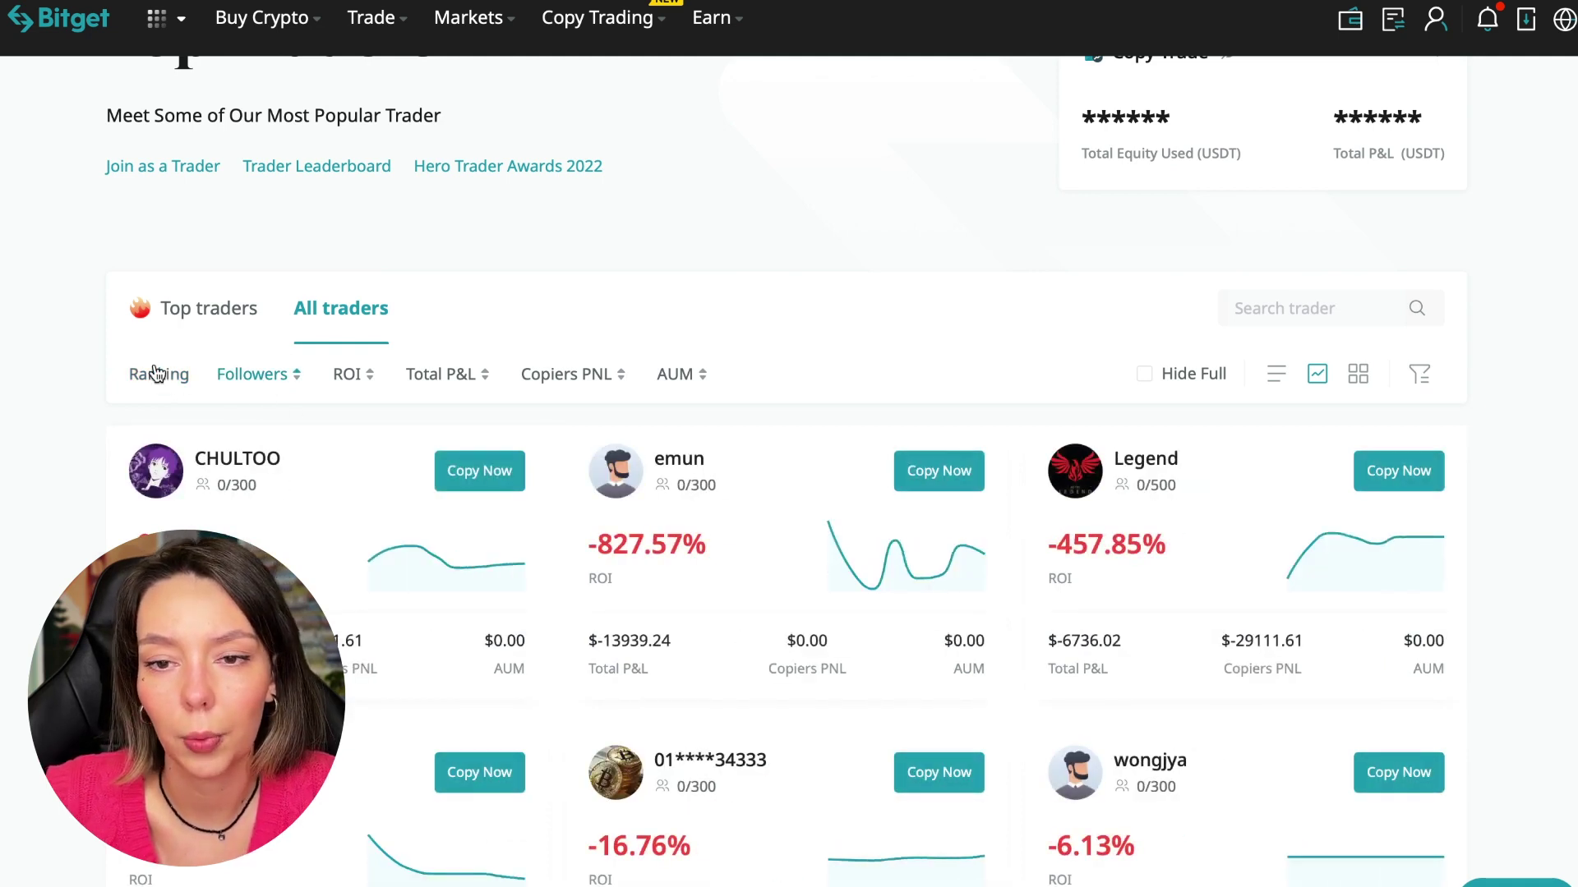
left_click(179, 374)
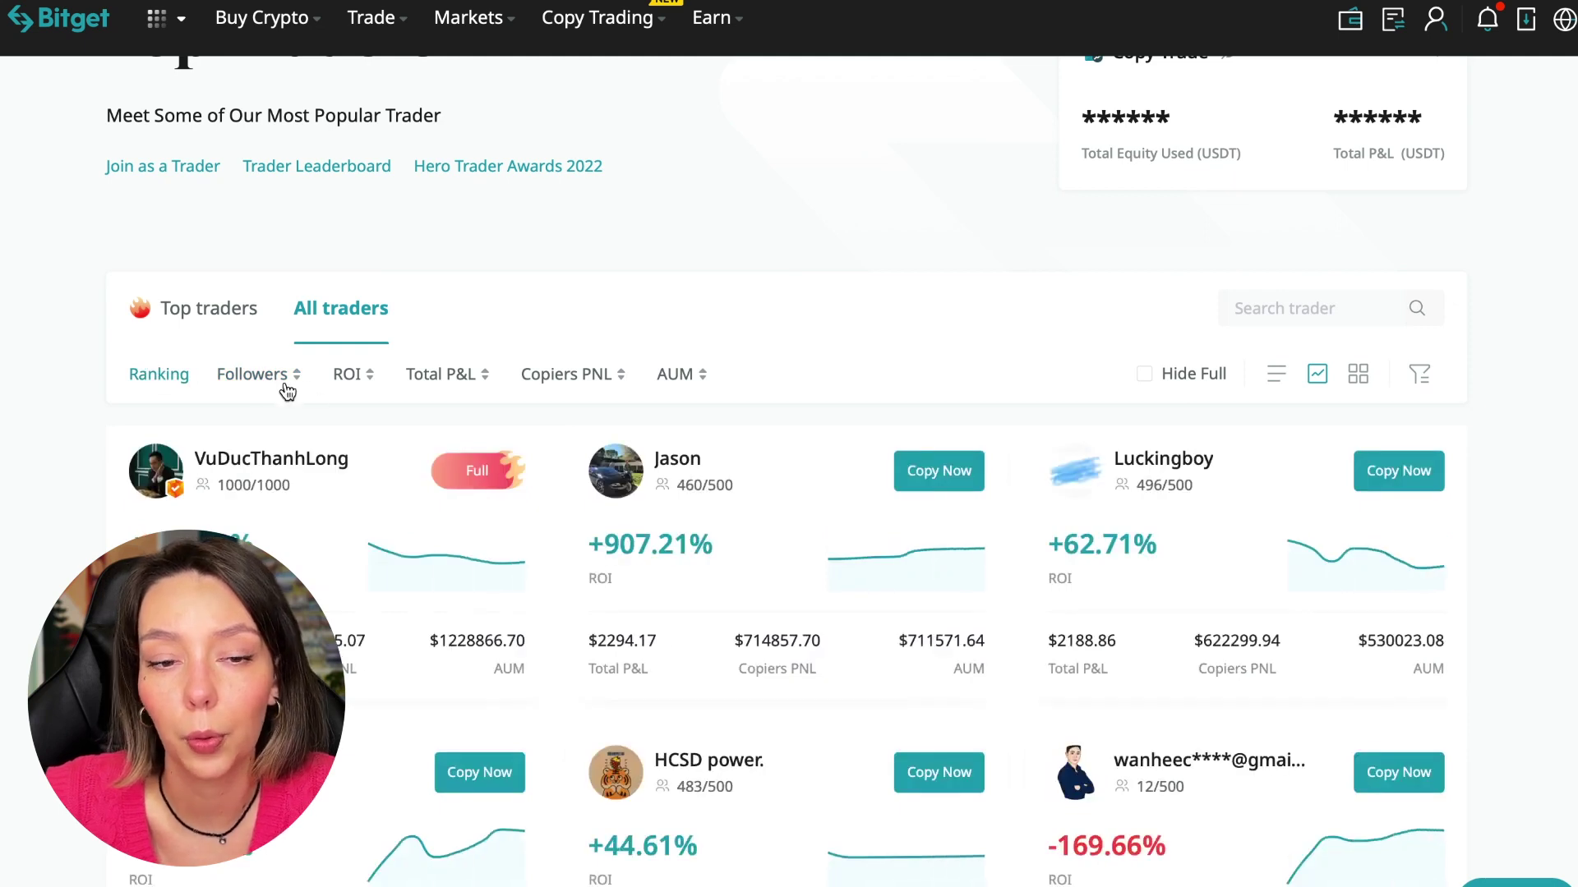
Sort all traders by ROI so the most negative returns appear first
left_click(349, 374)
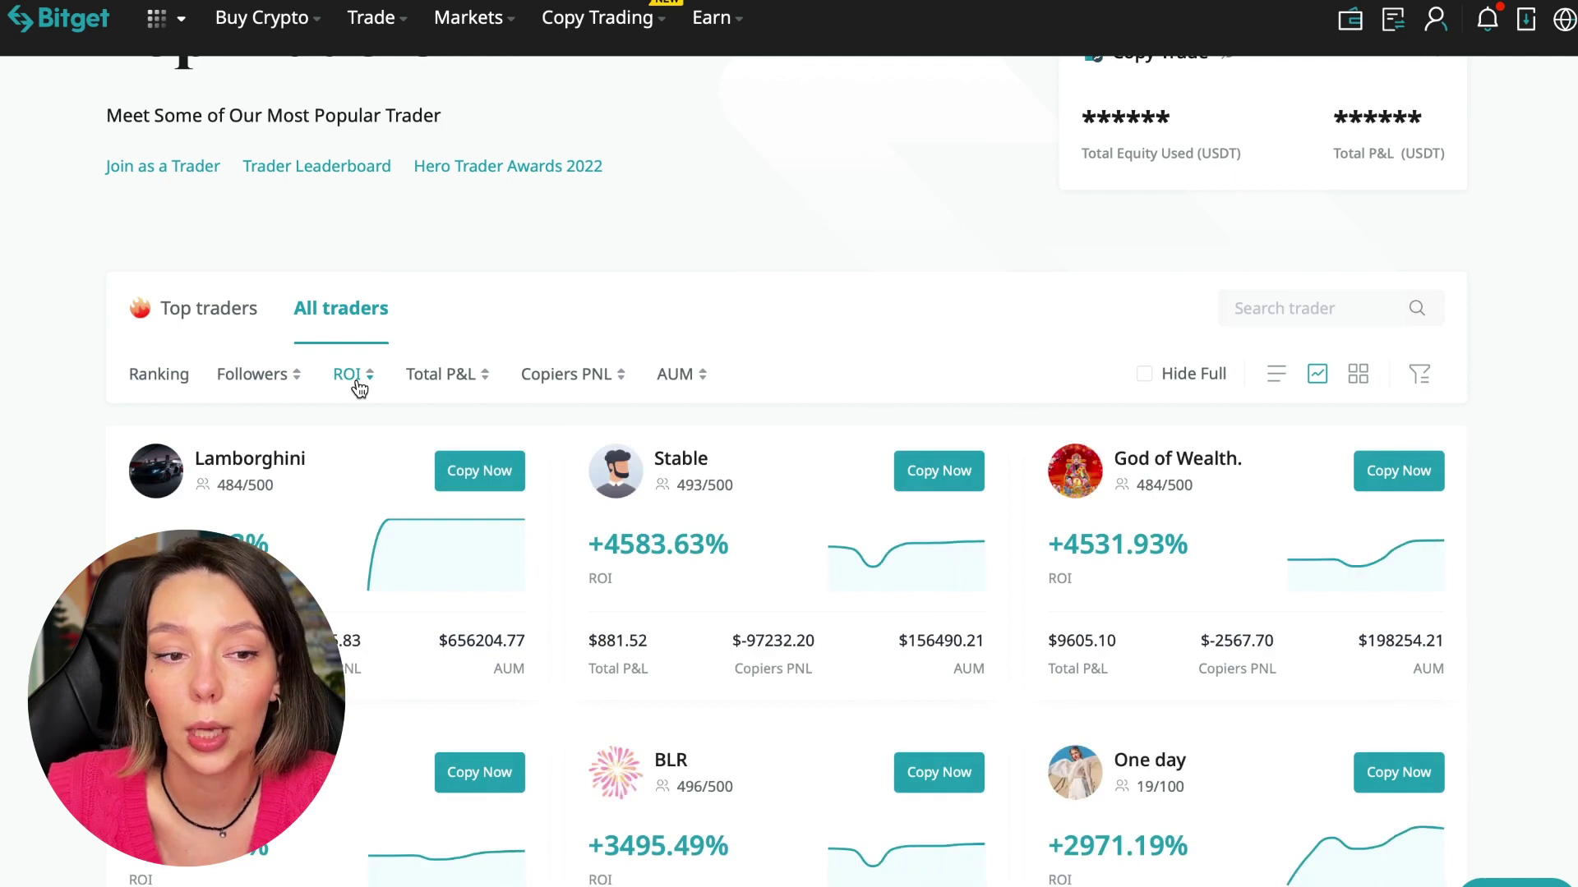
left_click(348, 374)
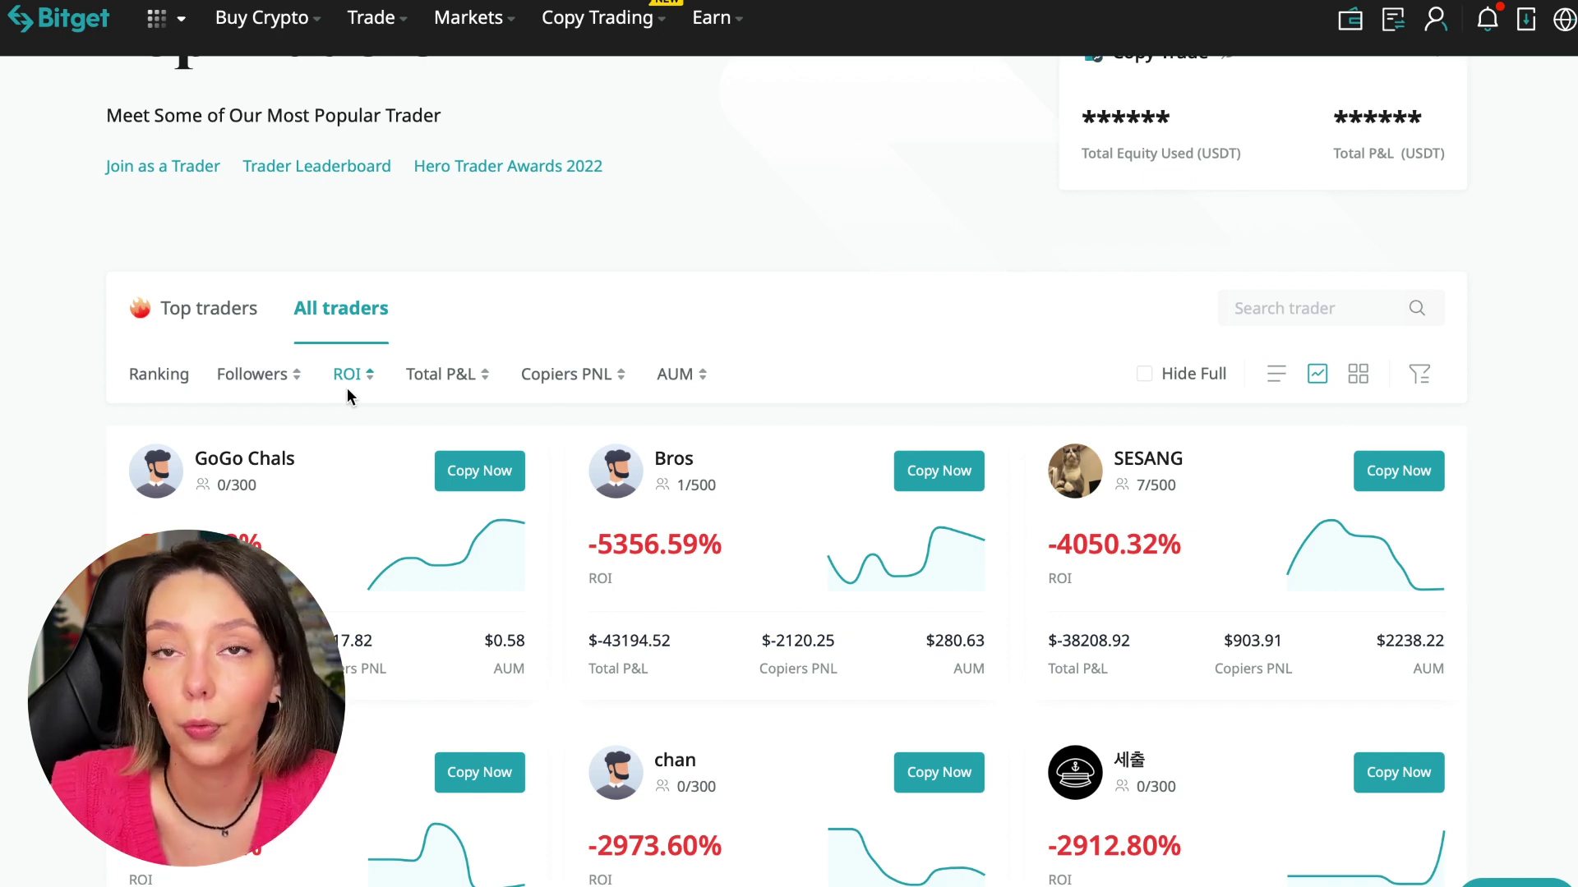
scroll(521, 375, "down", 1)
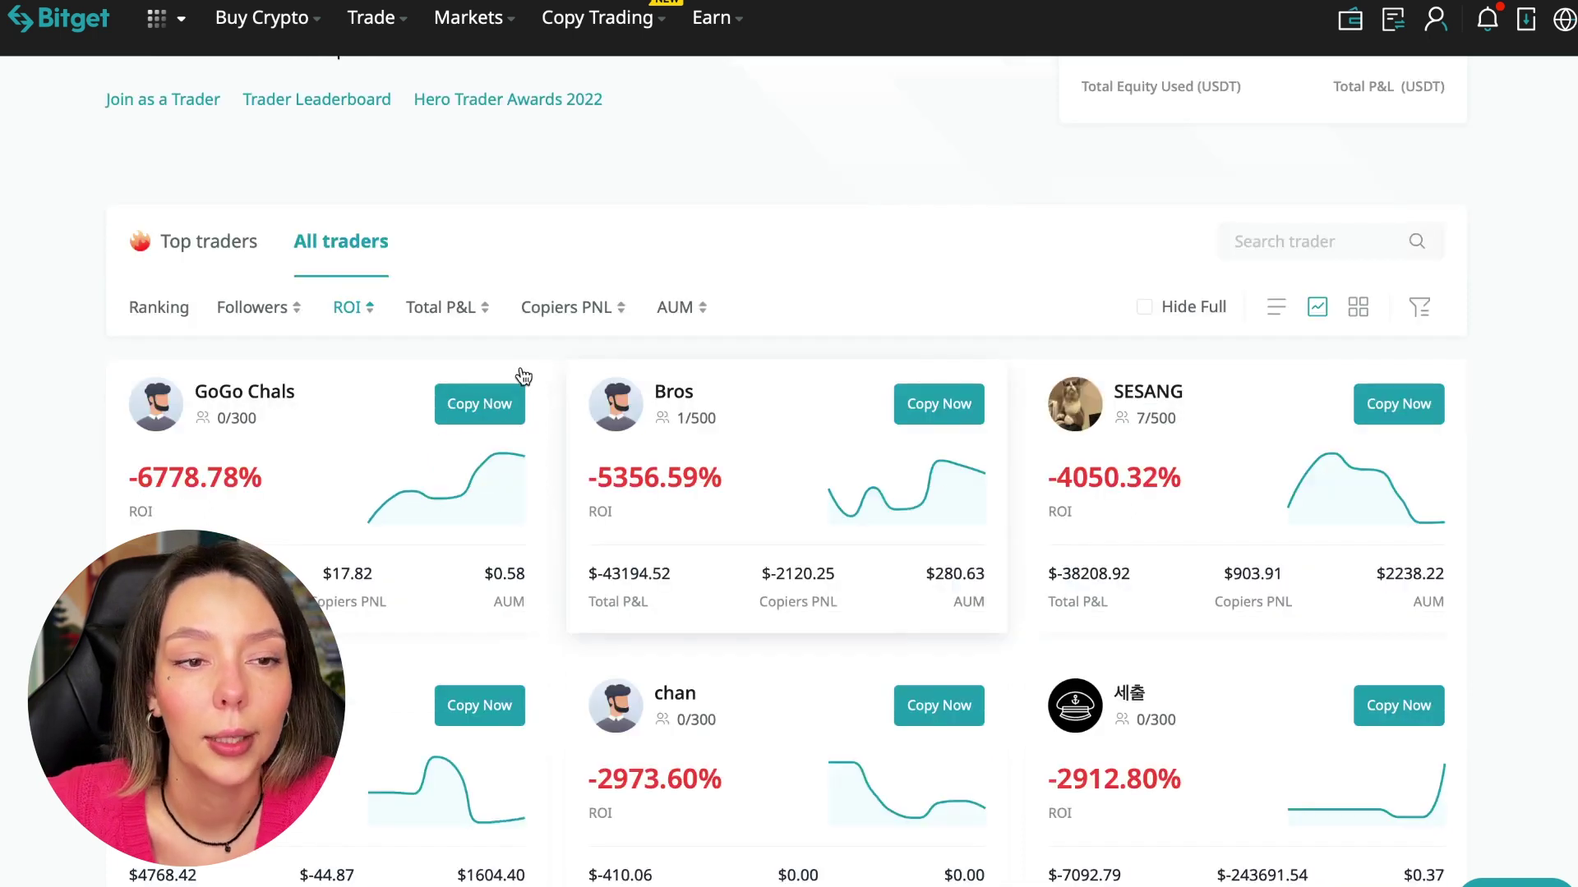
Sort the trader list by Total P&L, then Copiers PNL, then AUM
left_click(439, 308)
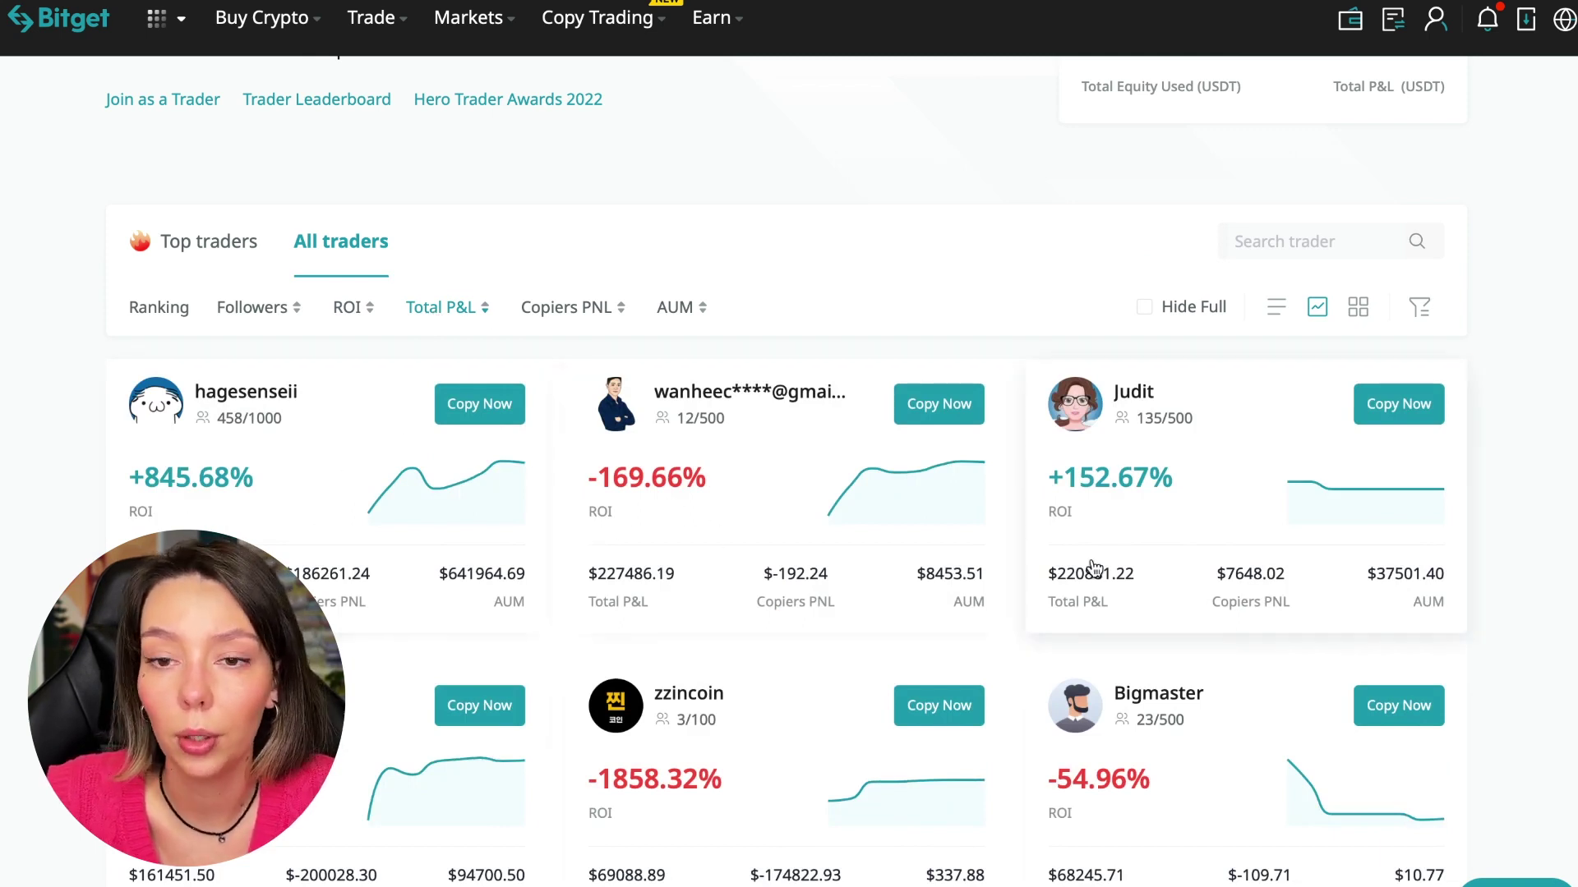
scroll(1088, 758, "down", 2)
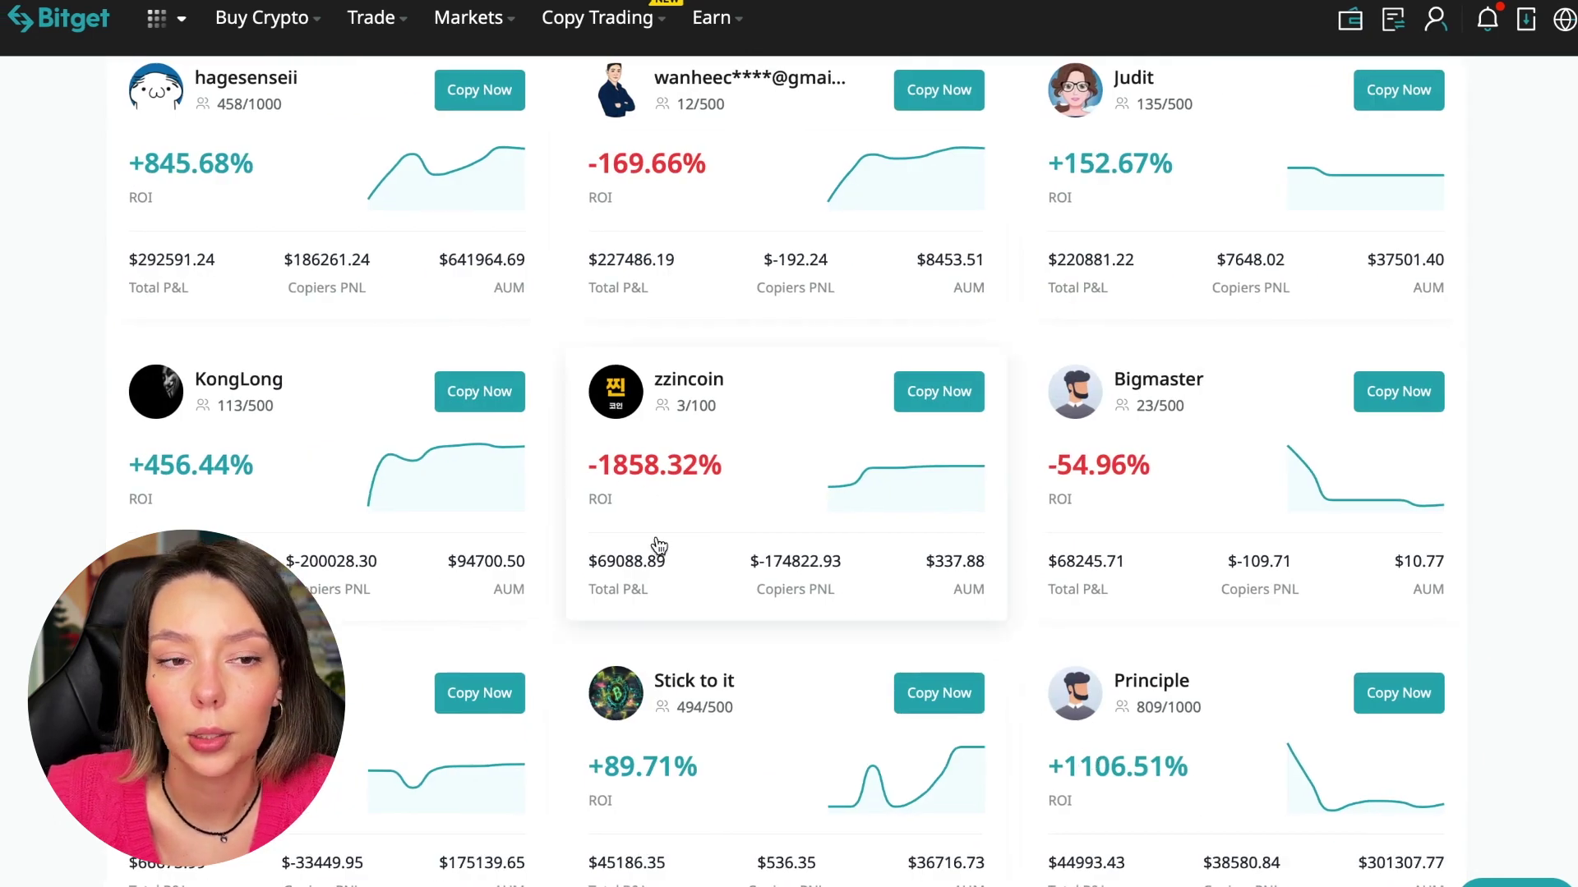
scroll(522, 605, "up", 3)
scroll(522, 606, "down", 1)
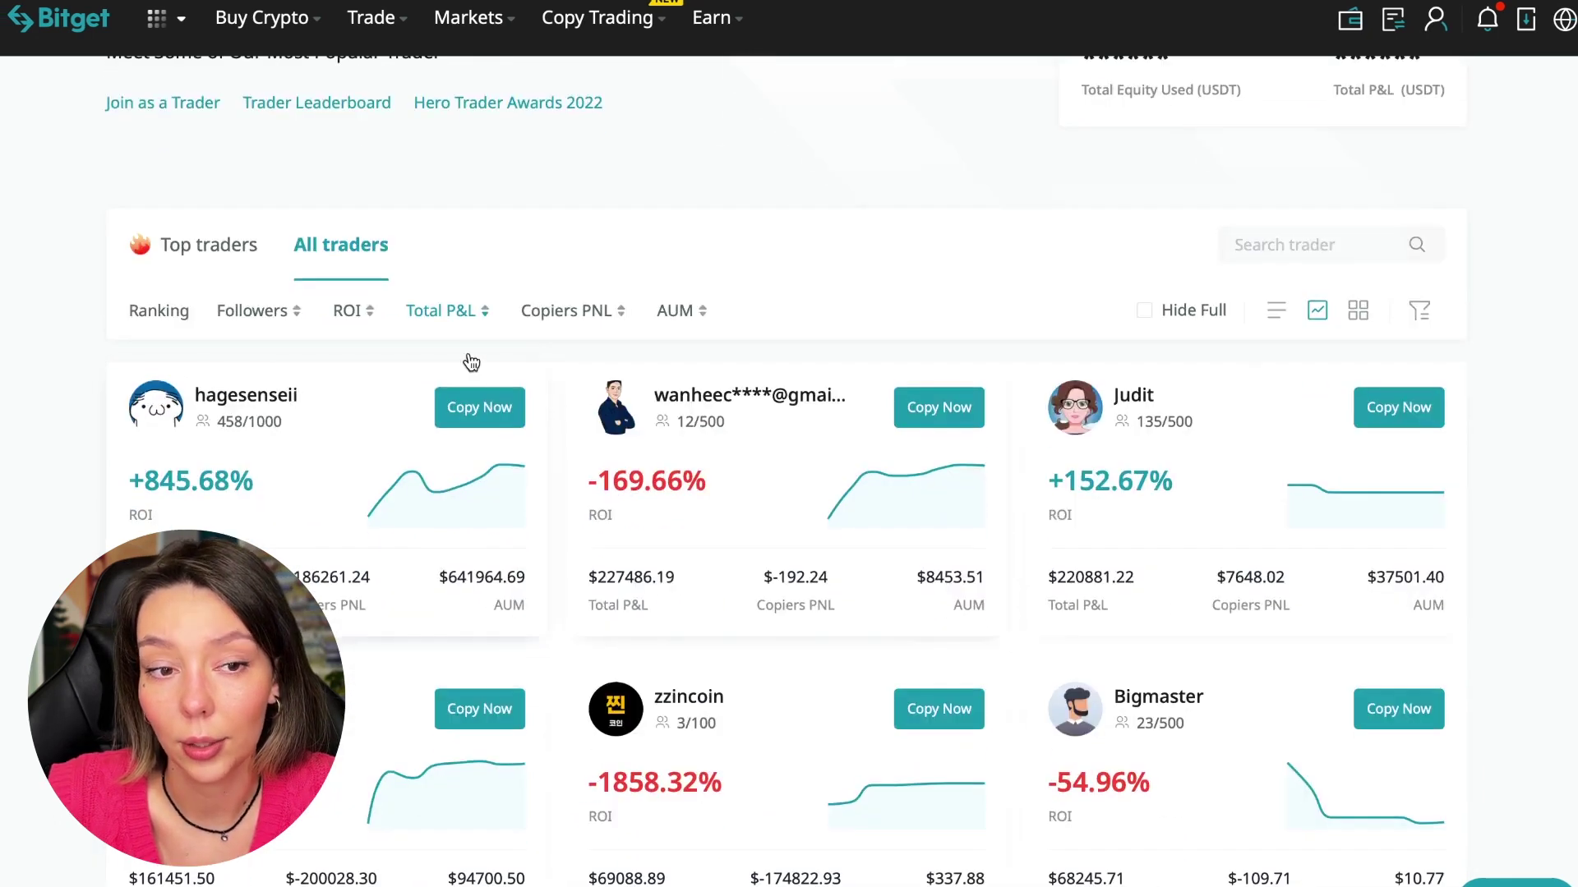
left_click(583, 313)
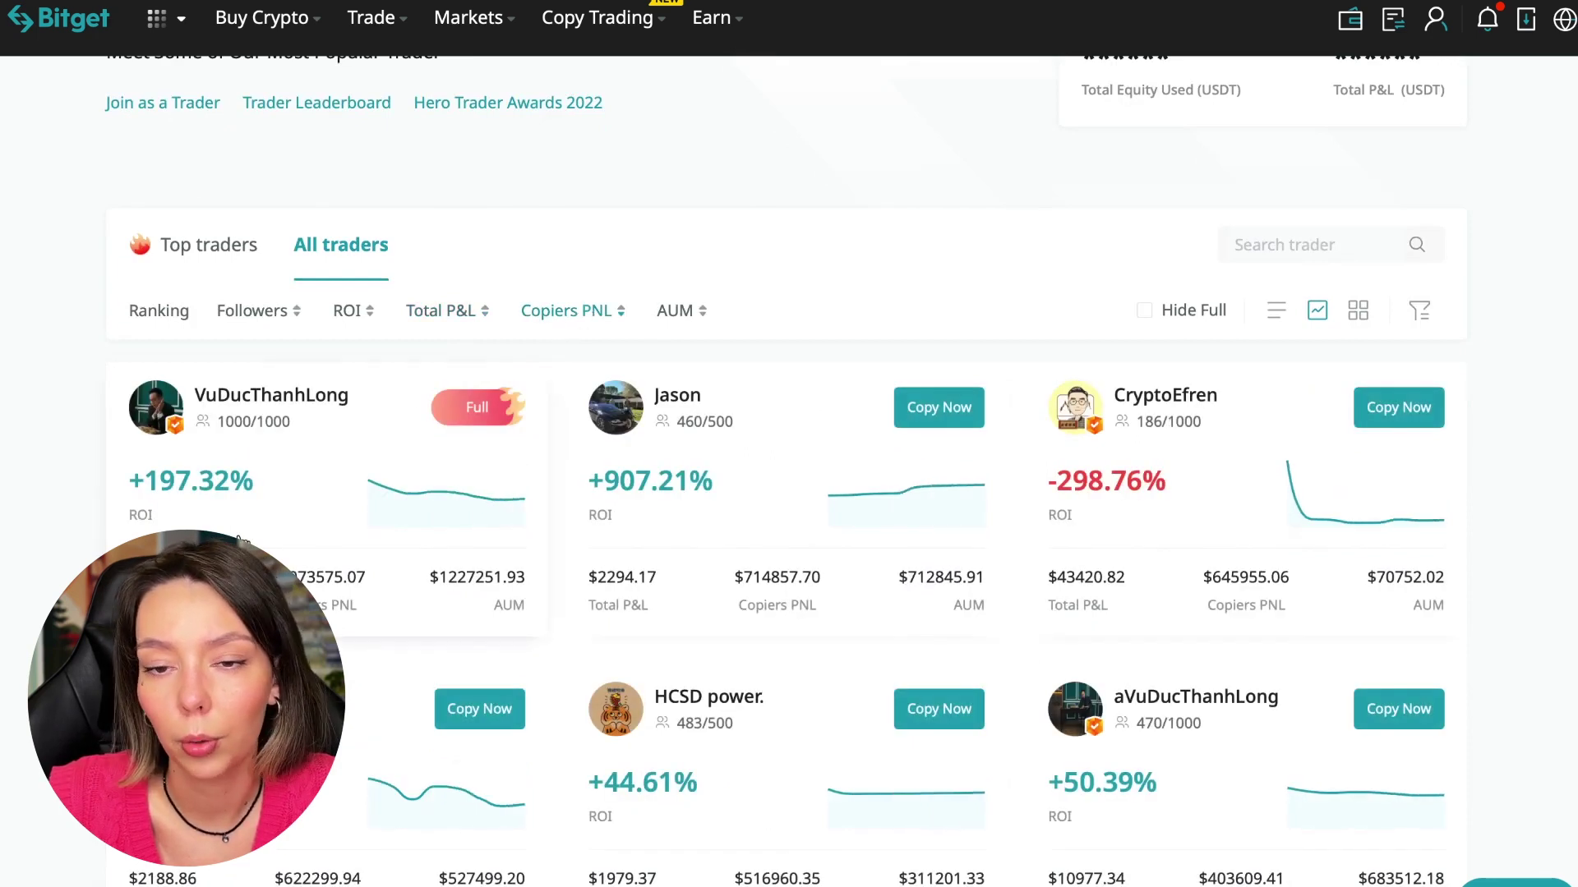
left_click(686, 318)
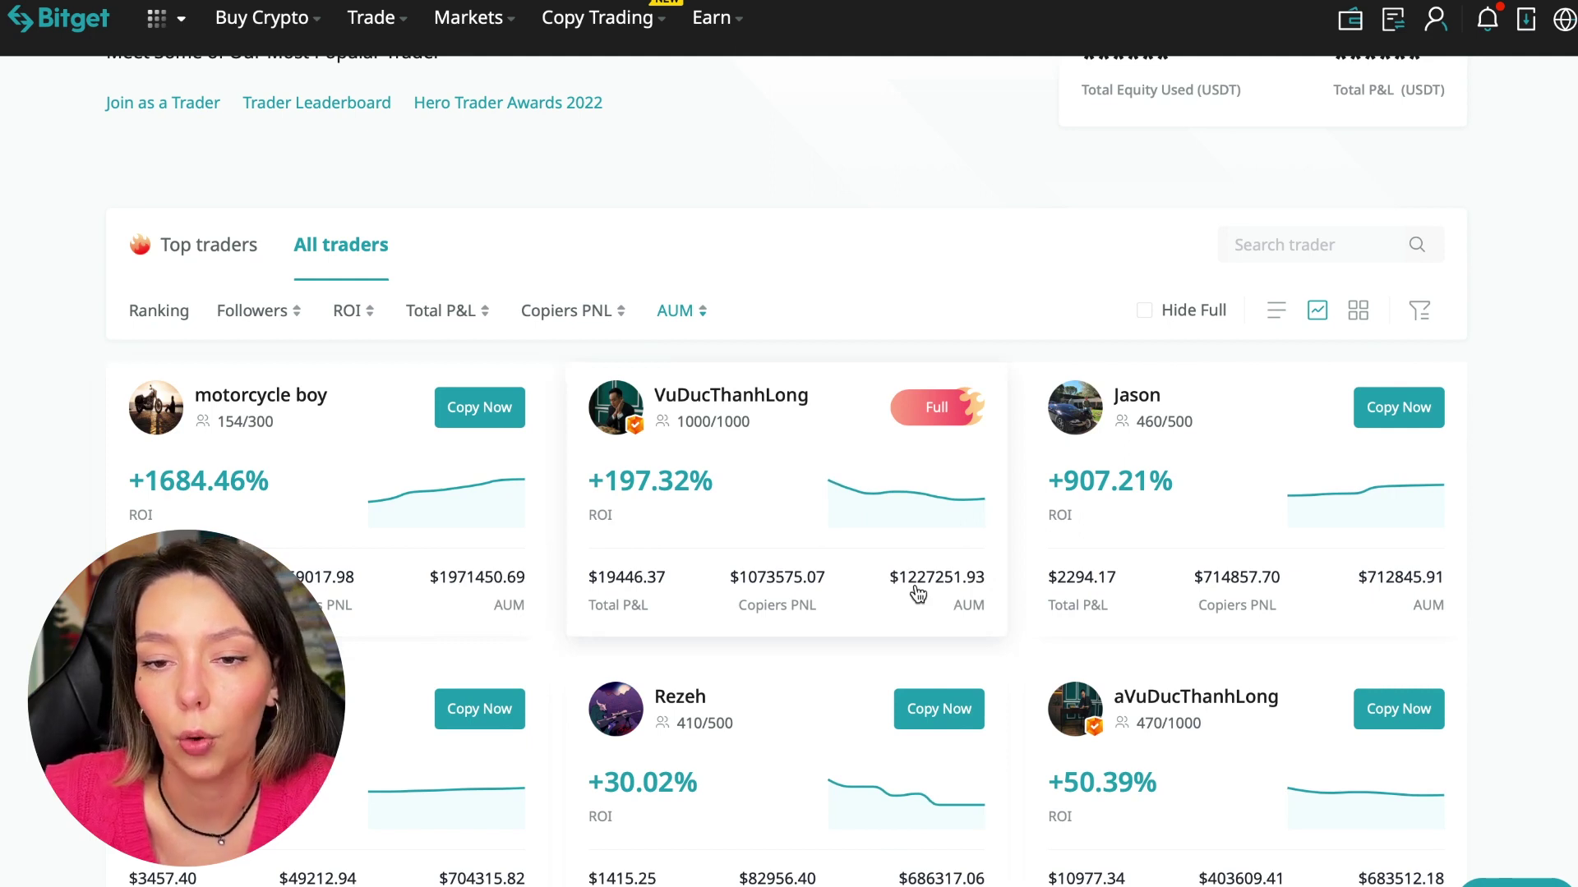
scroll(1180, 639, "down", 2)
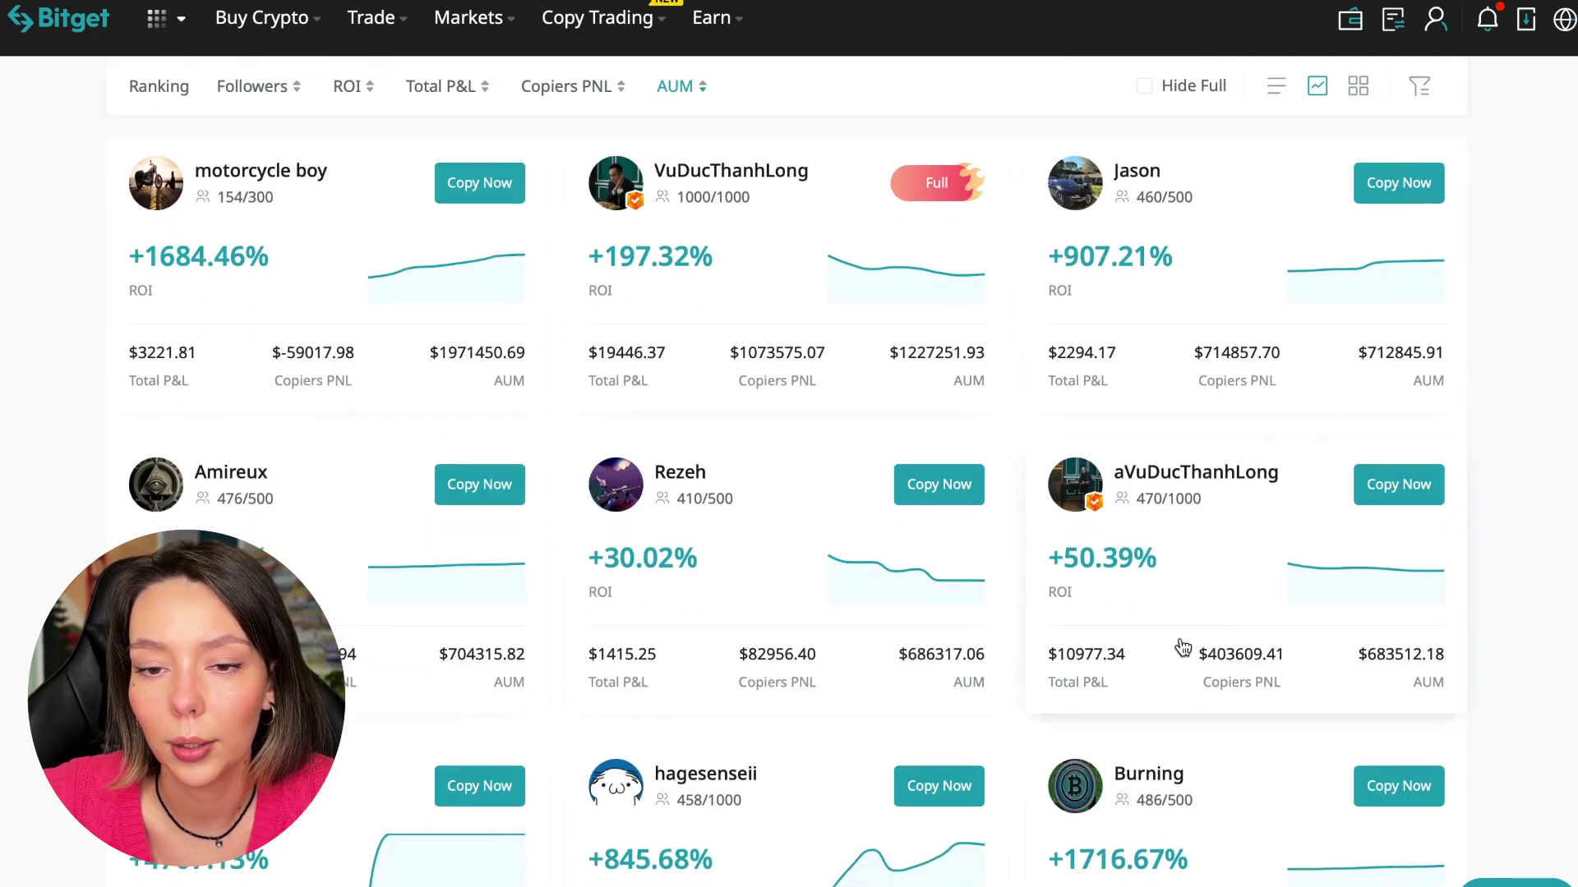
scroll(1179, 647, "down", 2)
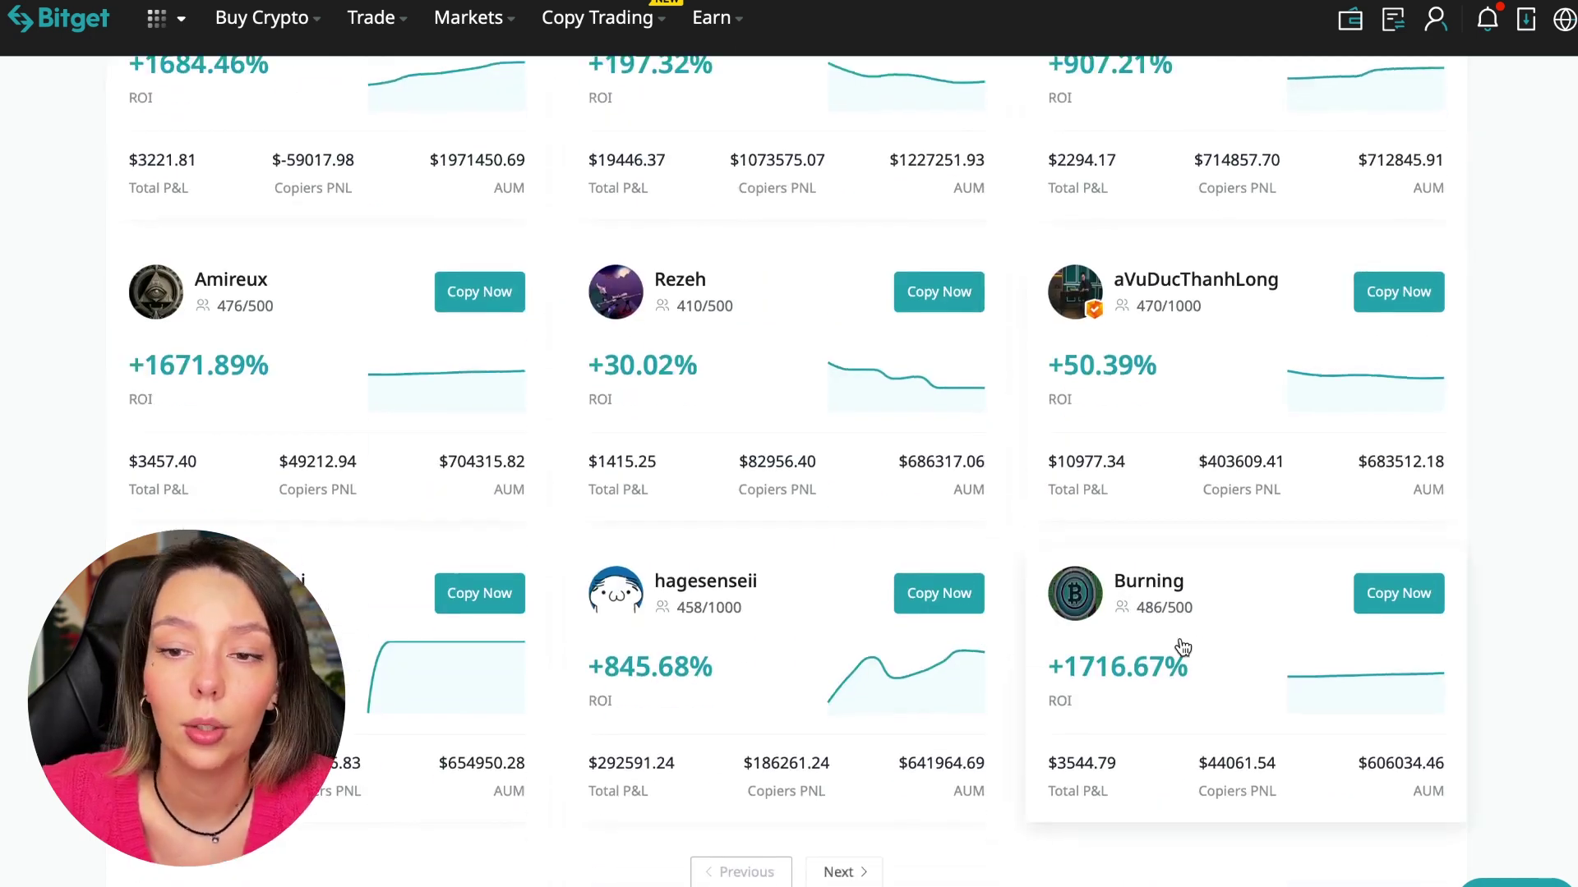
scroll(1183, 648, "down", 1)
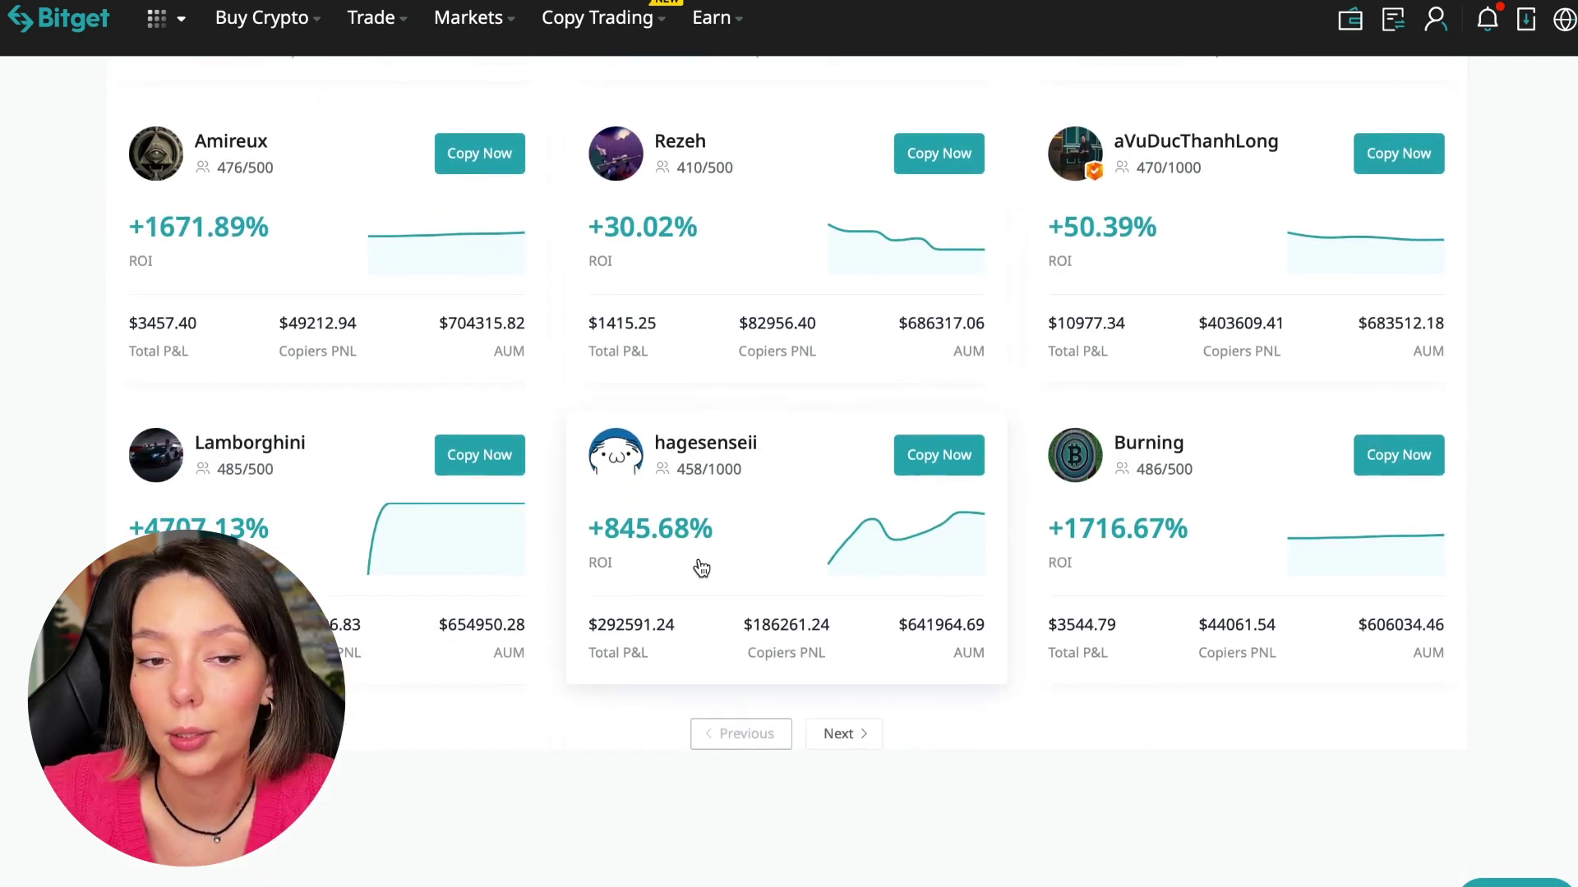
scroll(701, 567, "up", 2)
scroll(700, 567, "up", 3)
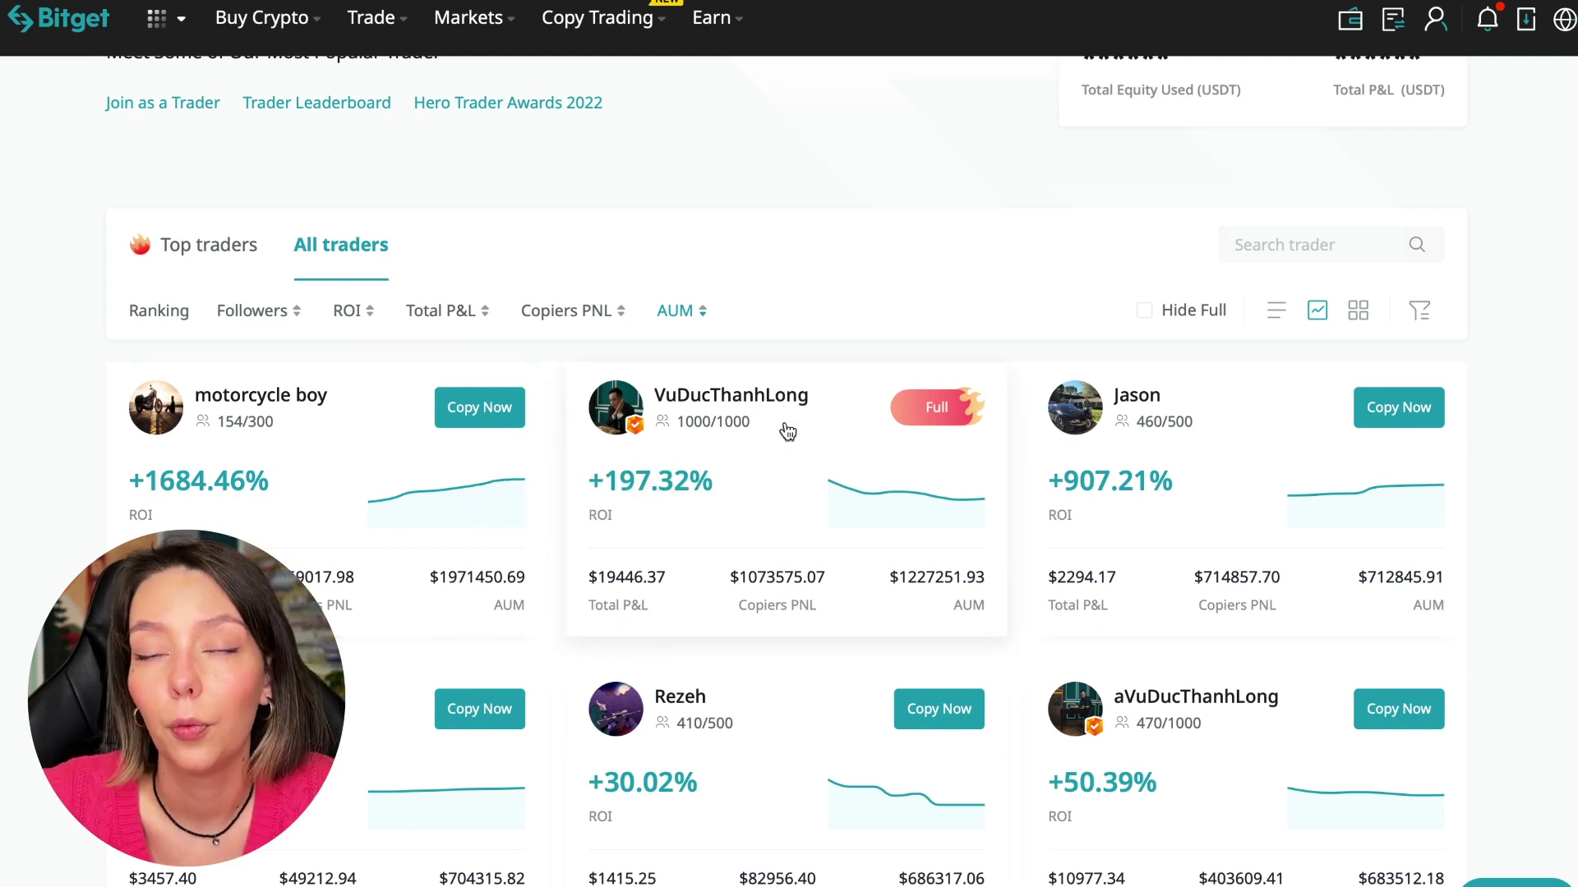
left_click(776, 397)
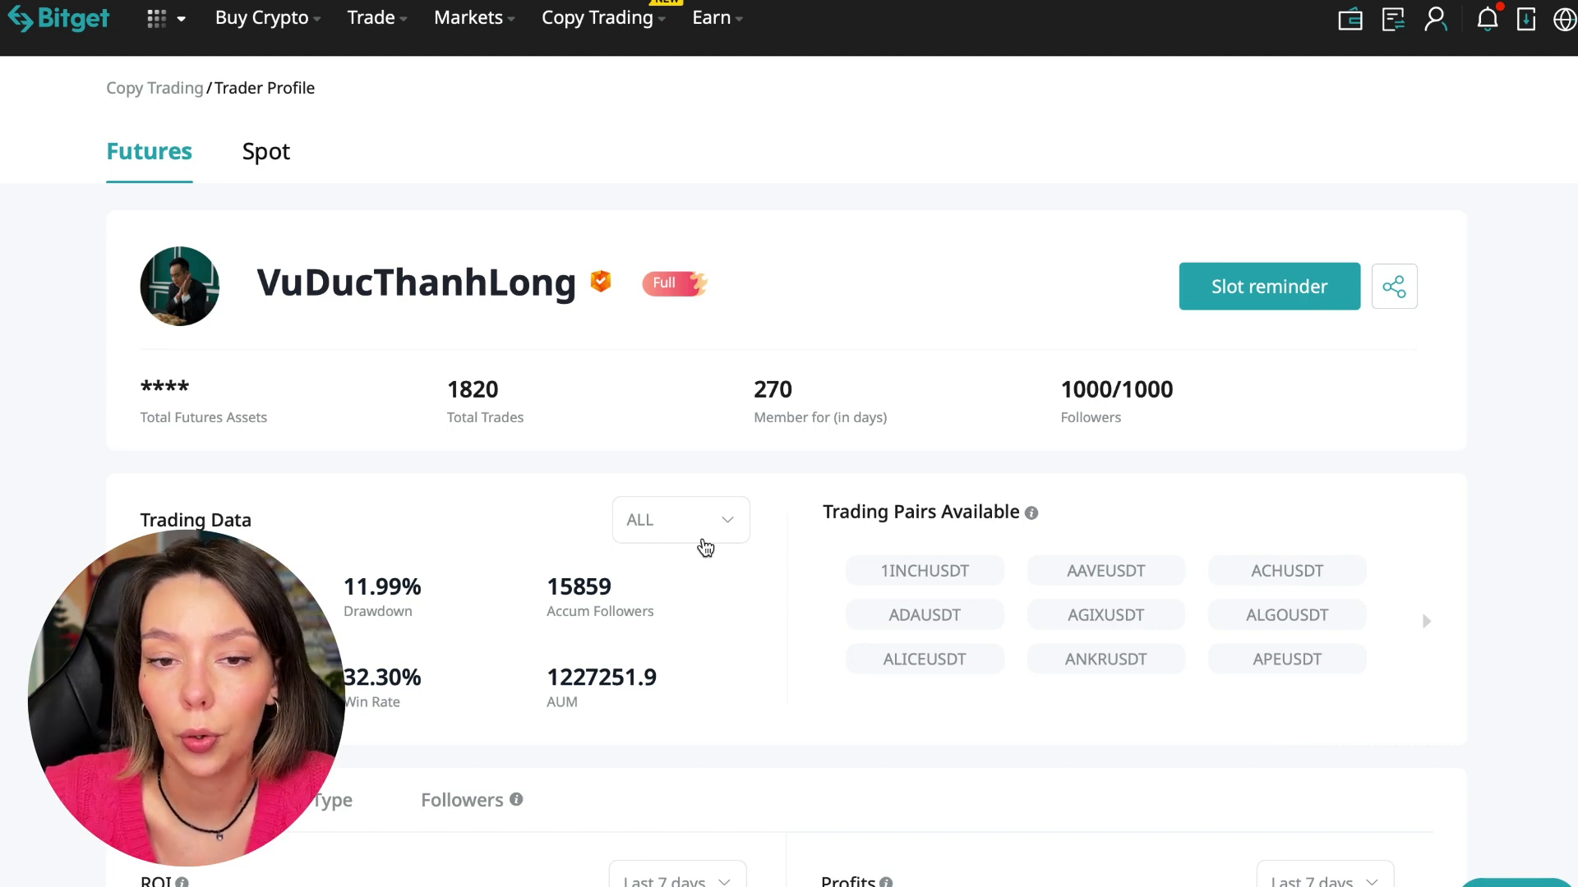
left_click(1270, 304)
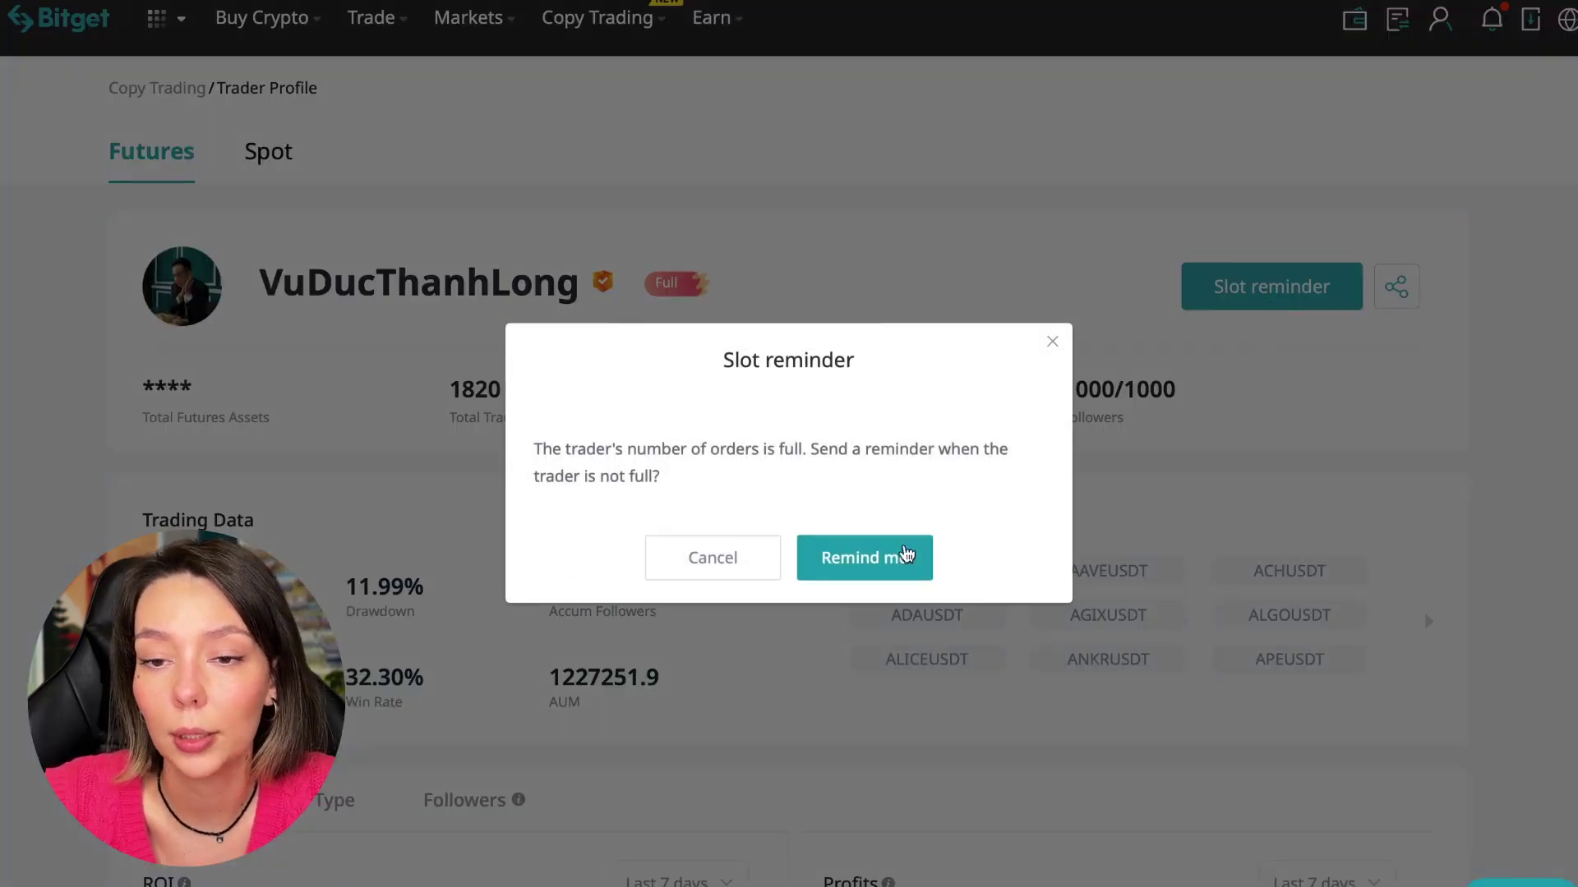
left_click(890, 555)
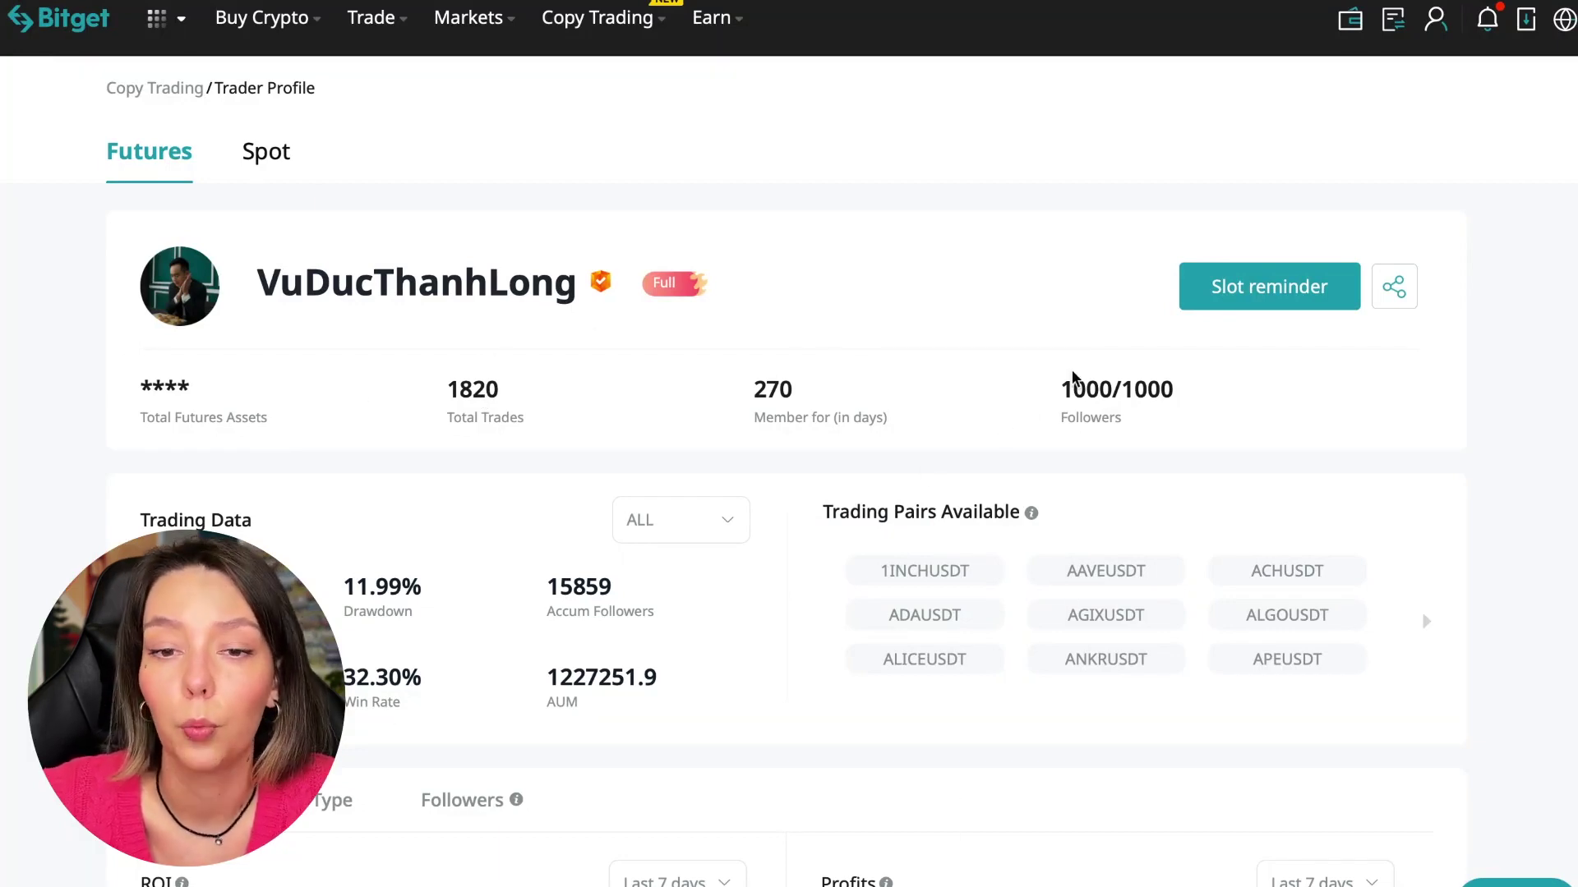
left_click_drag(1056, 384, 1251, 429)
left_click(1251, 429)
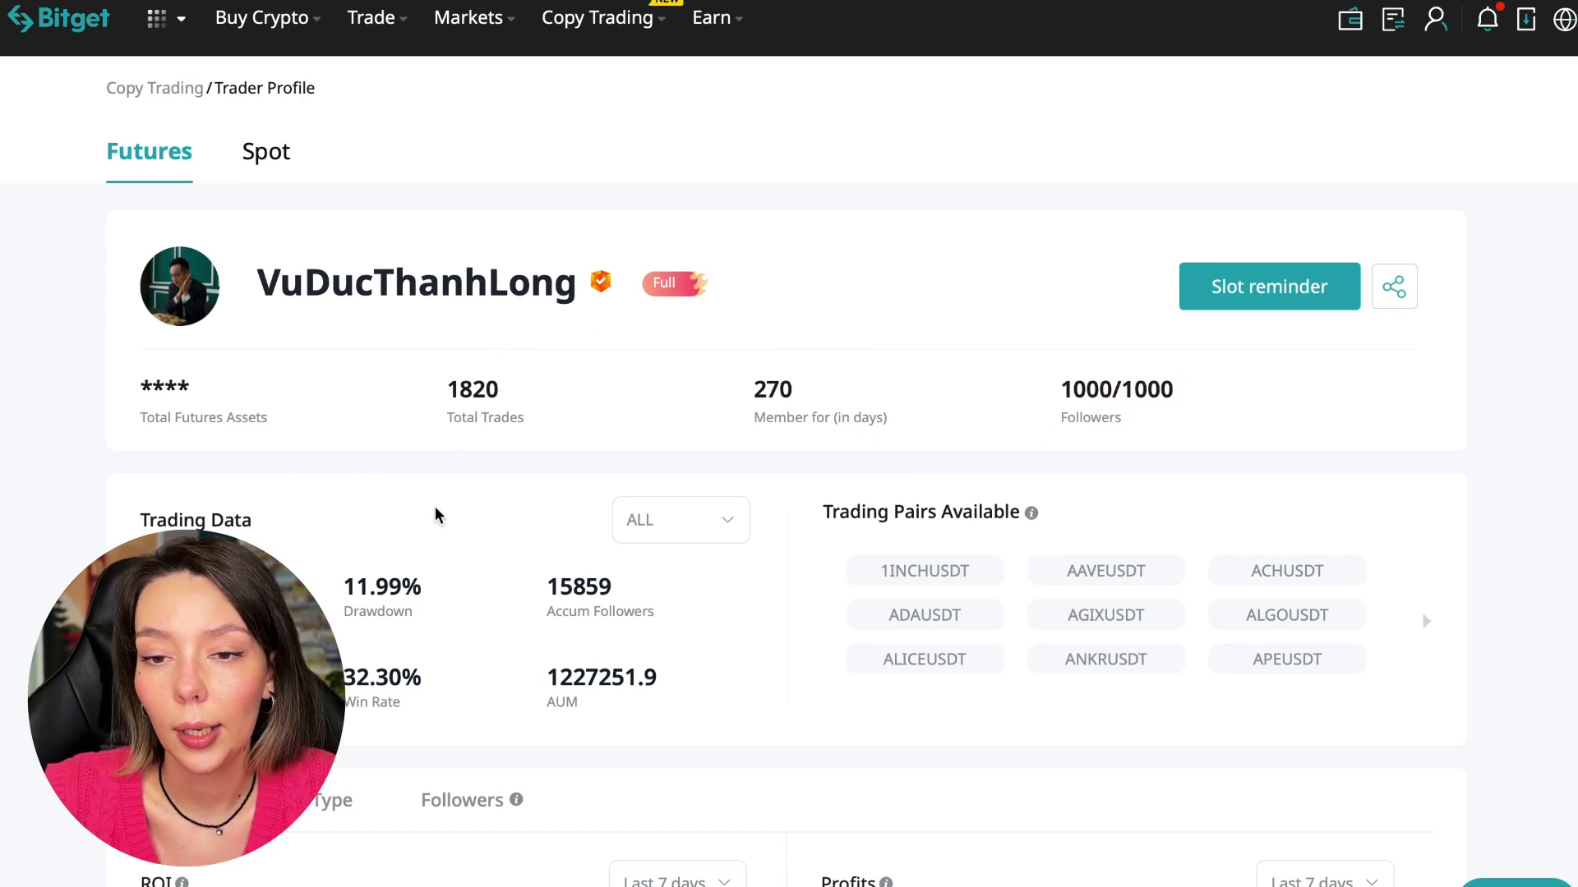
left_click_drag(511, 387, 444, 397)
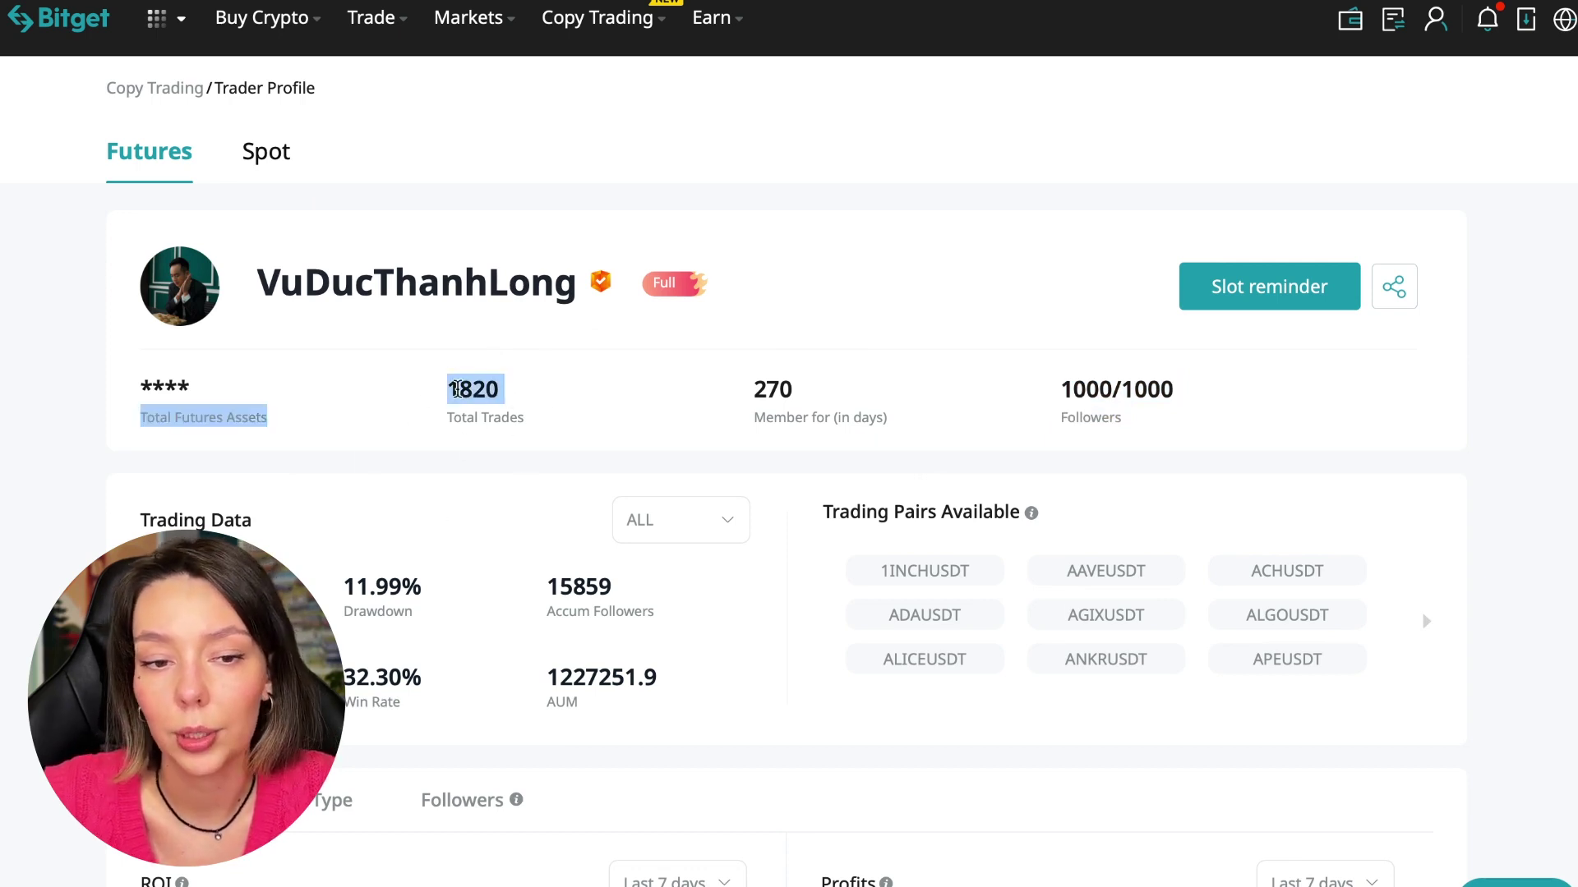
left_click(558, 399)
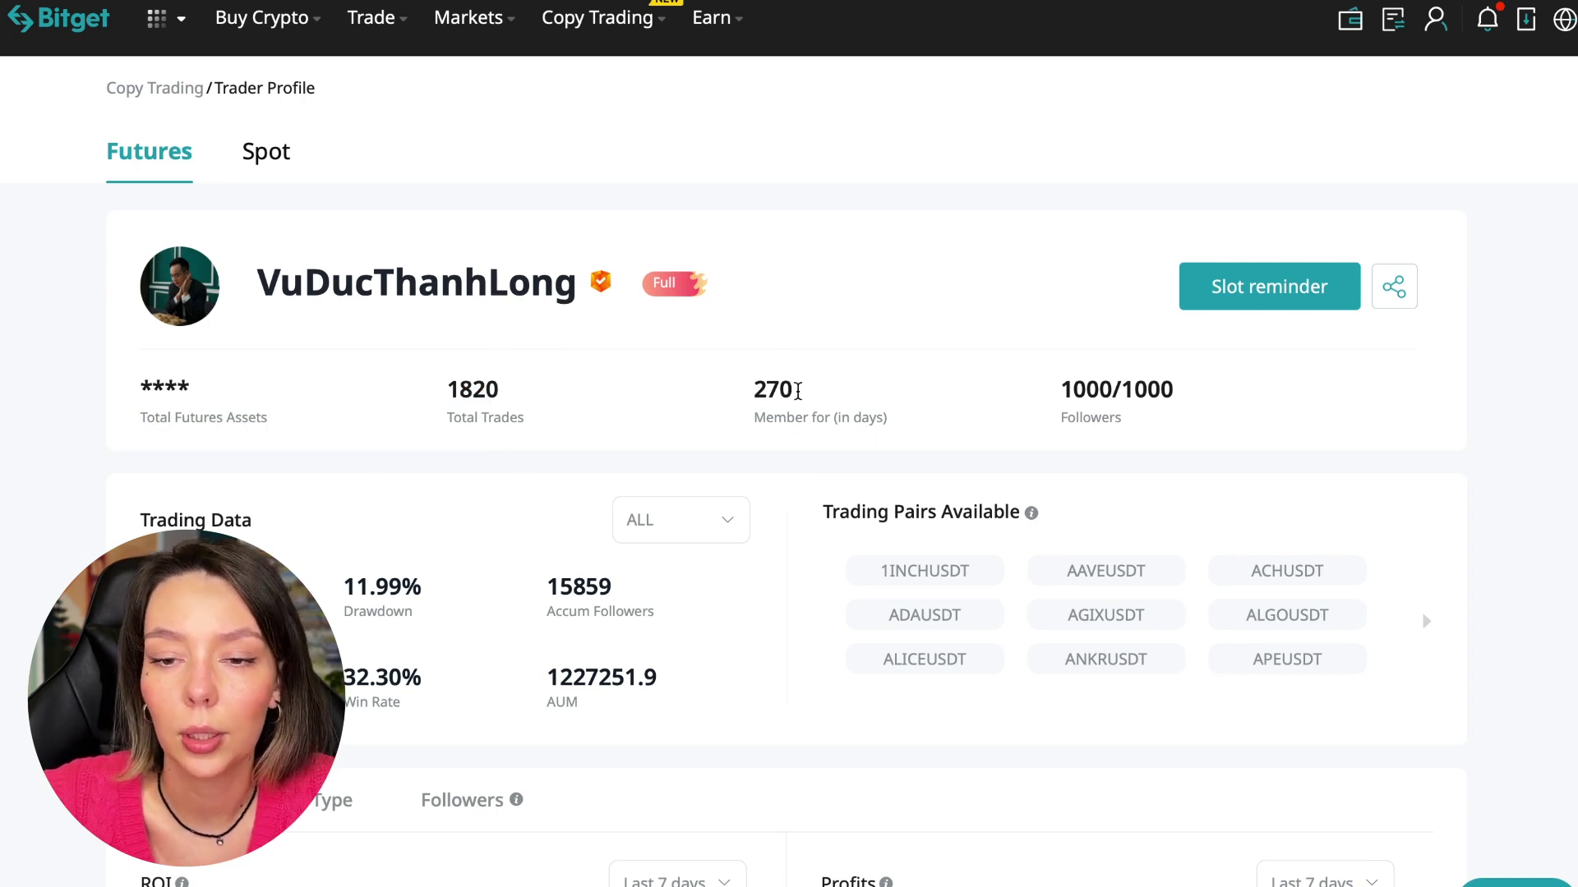
scroll(473, 522, "down", 2)
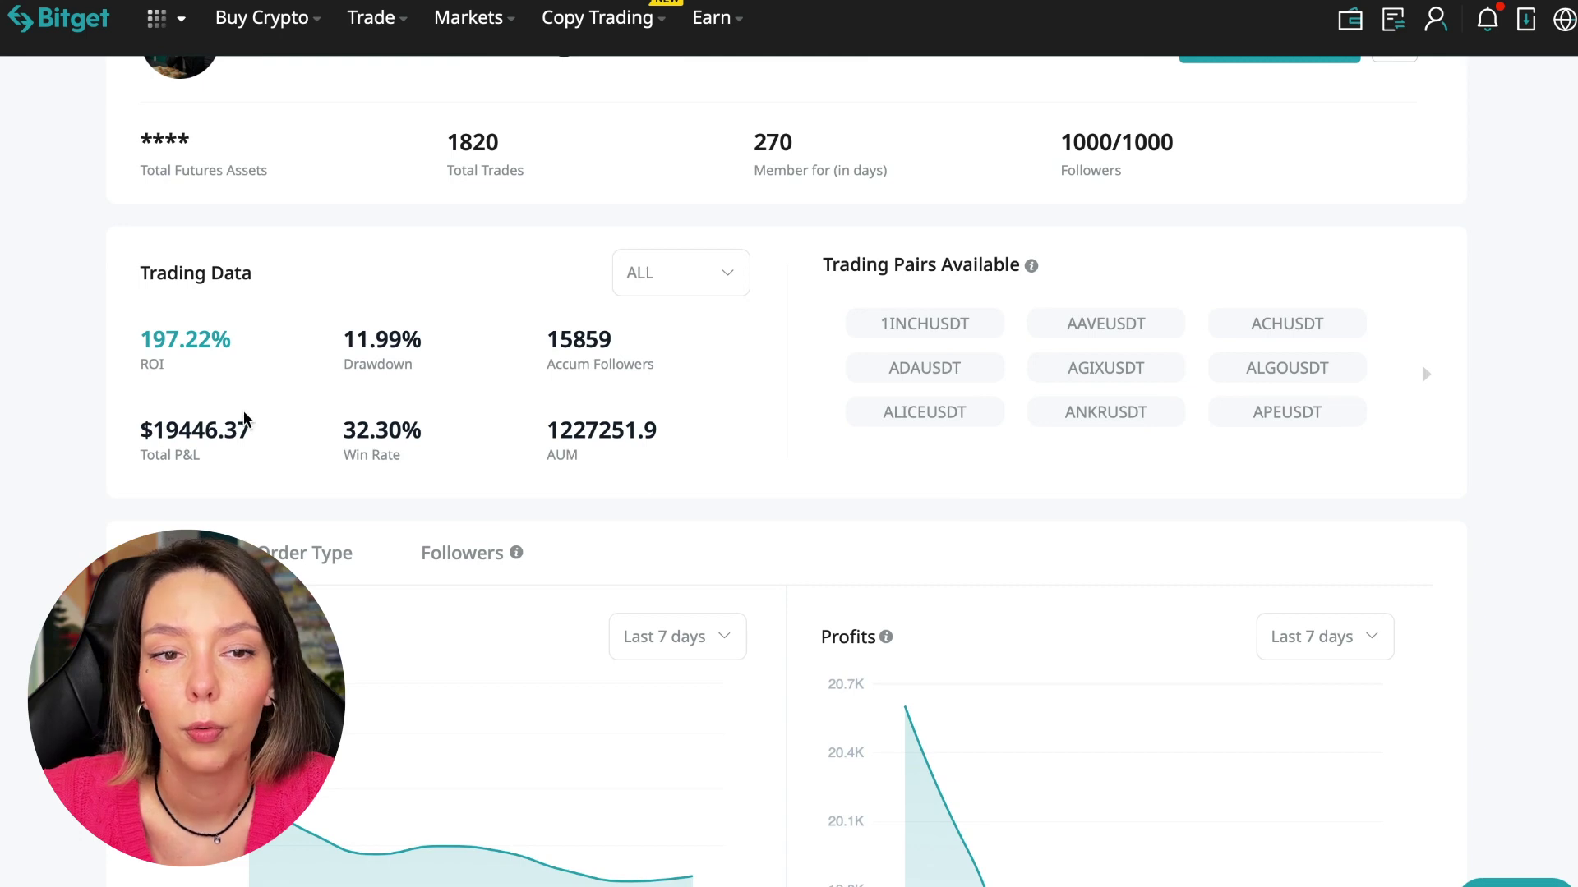
left_click_drag(342, 340, 414, 346)
left_click(437, 352)
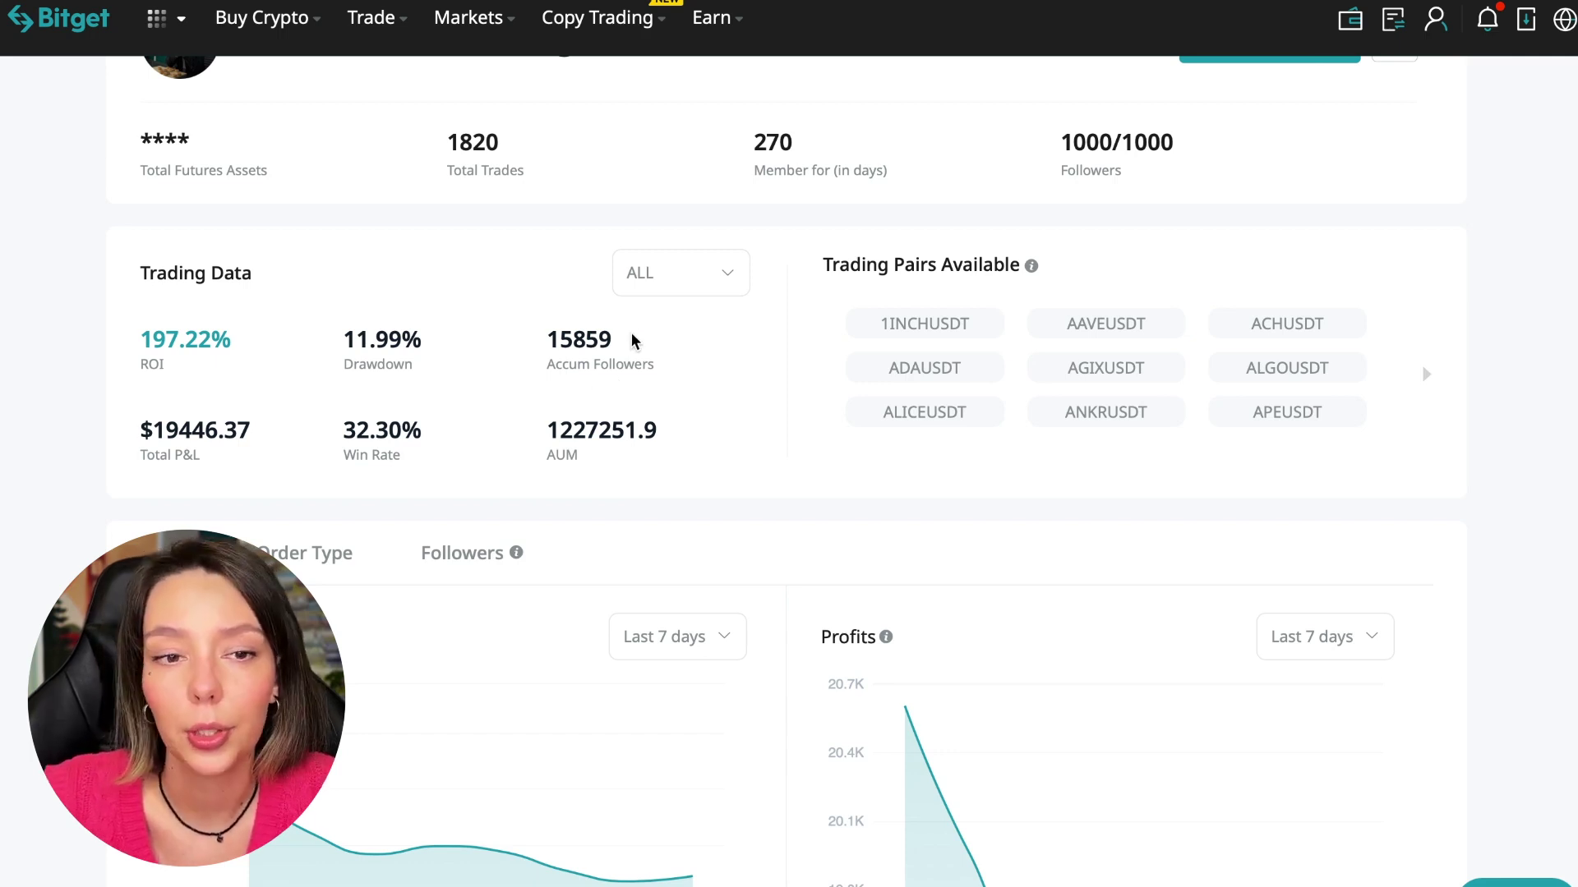
scroll(631, 336, "up", 2)
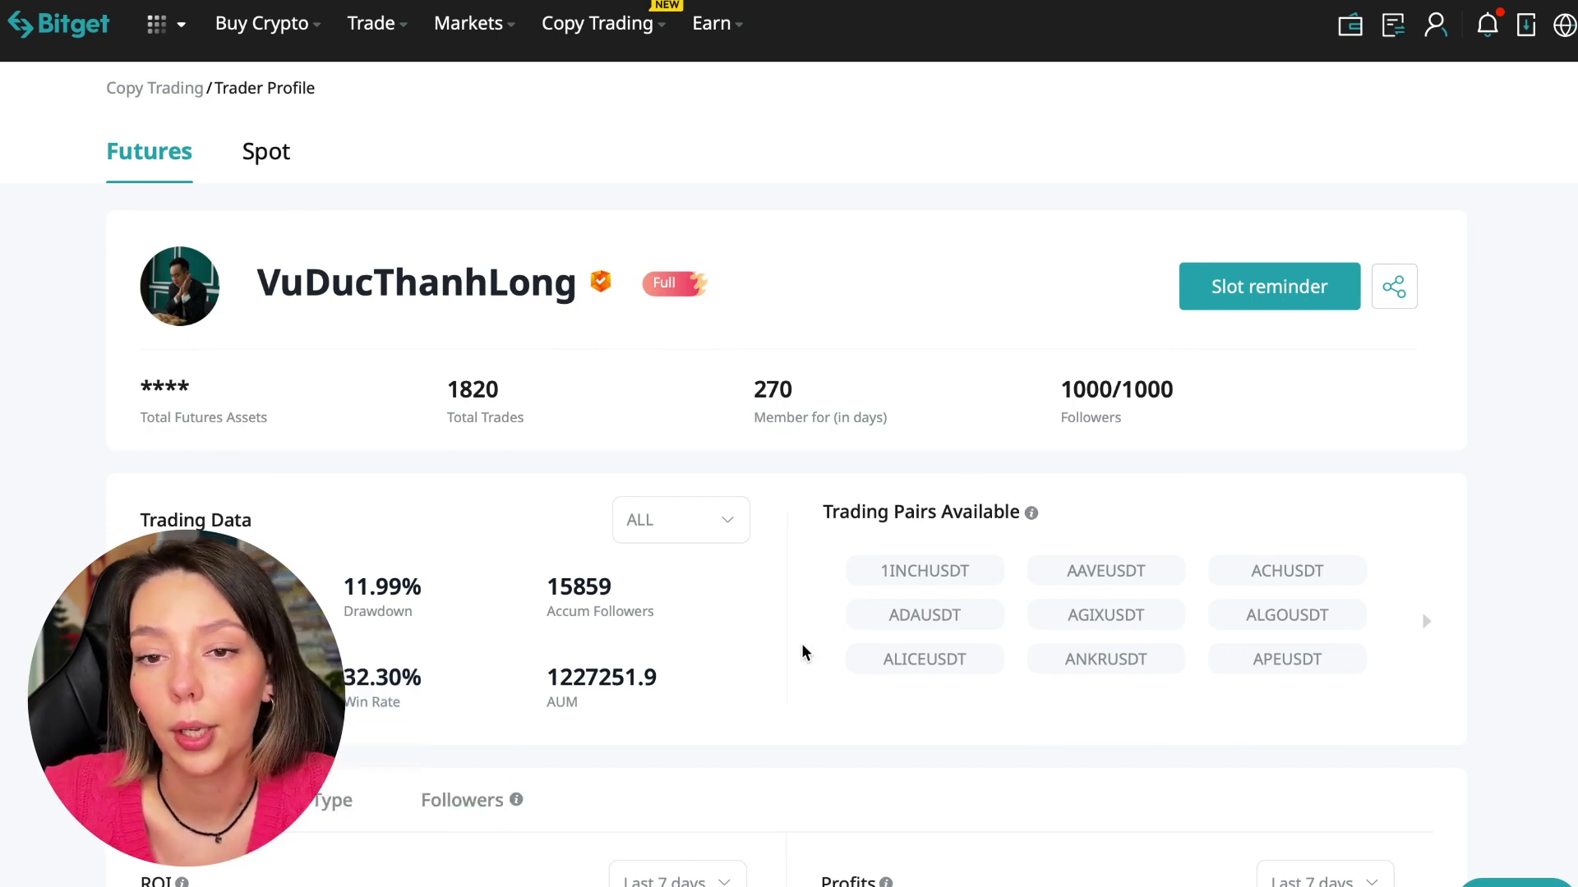
scroll(802, 645, "down", 2)
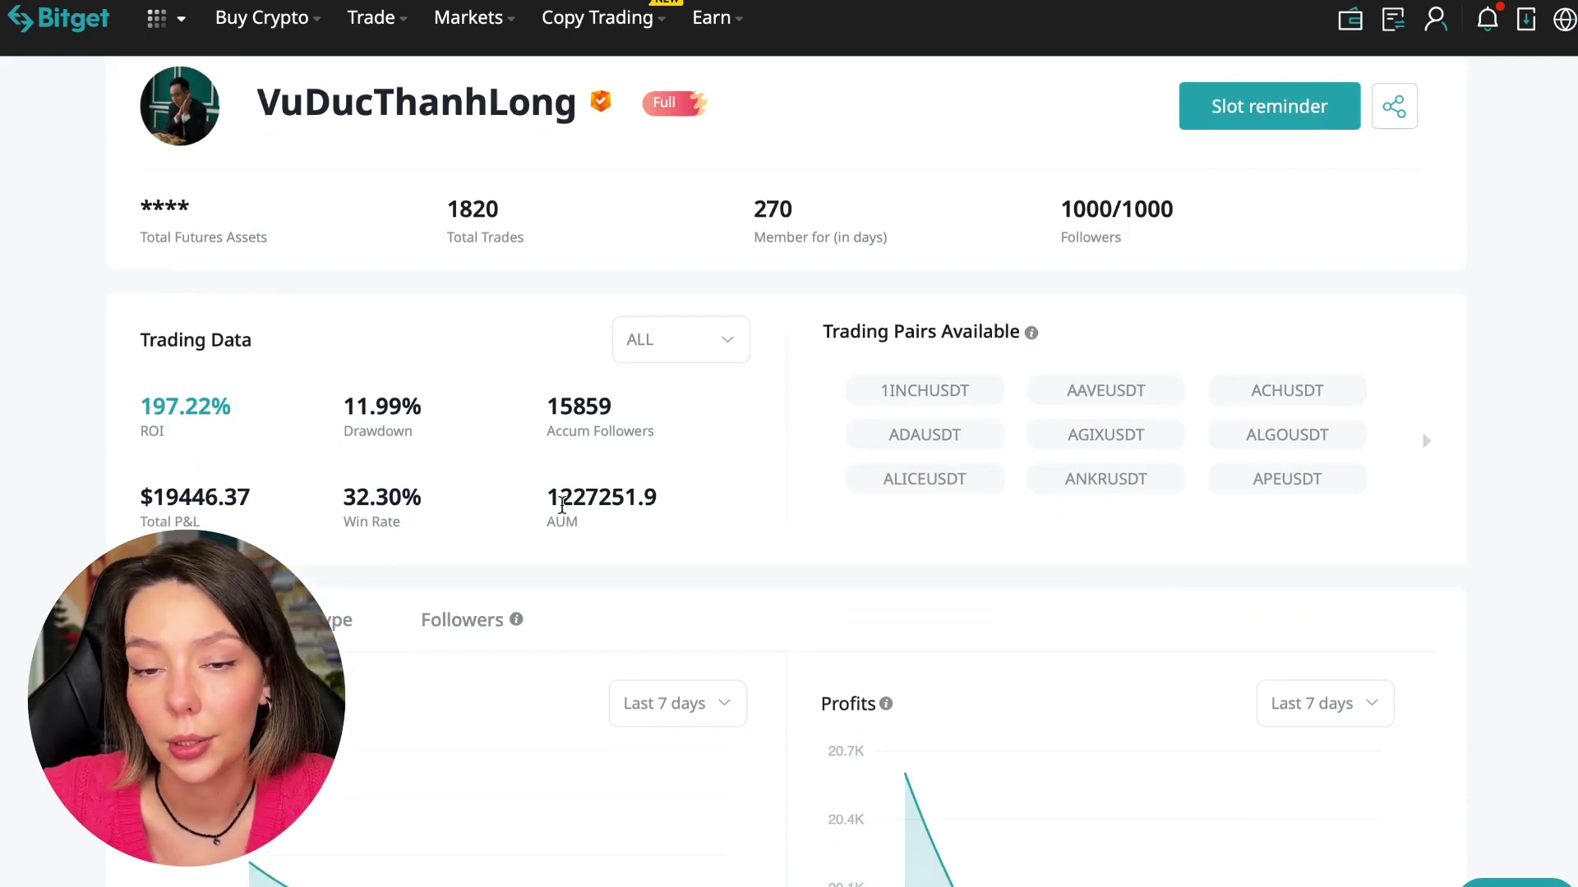
left_click_drag(562, 500, 599, 500)
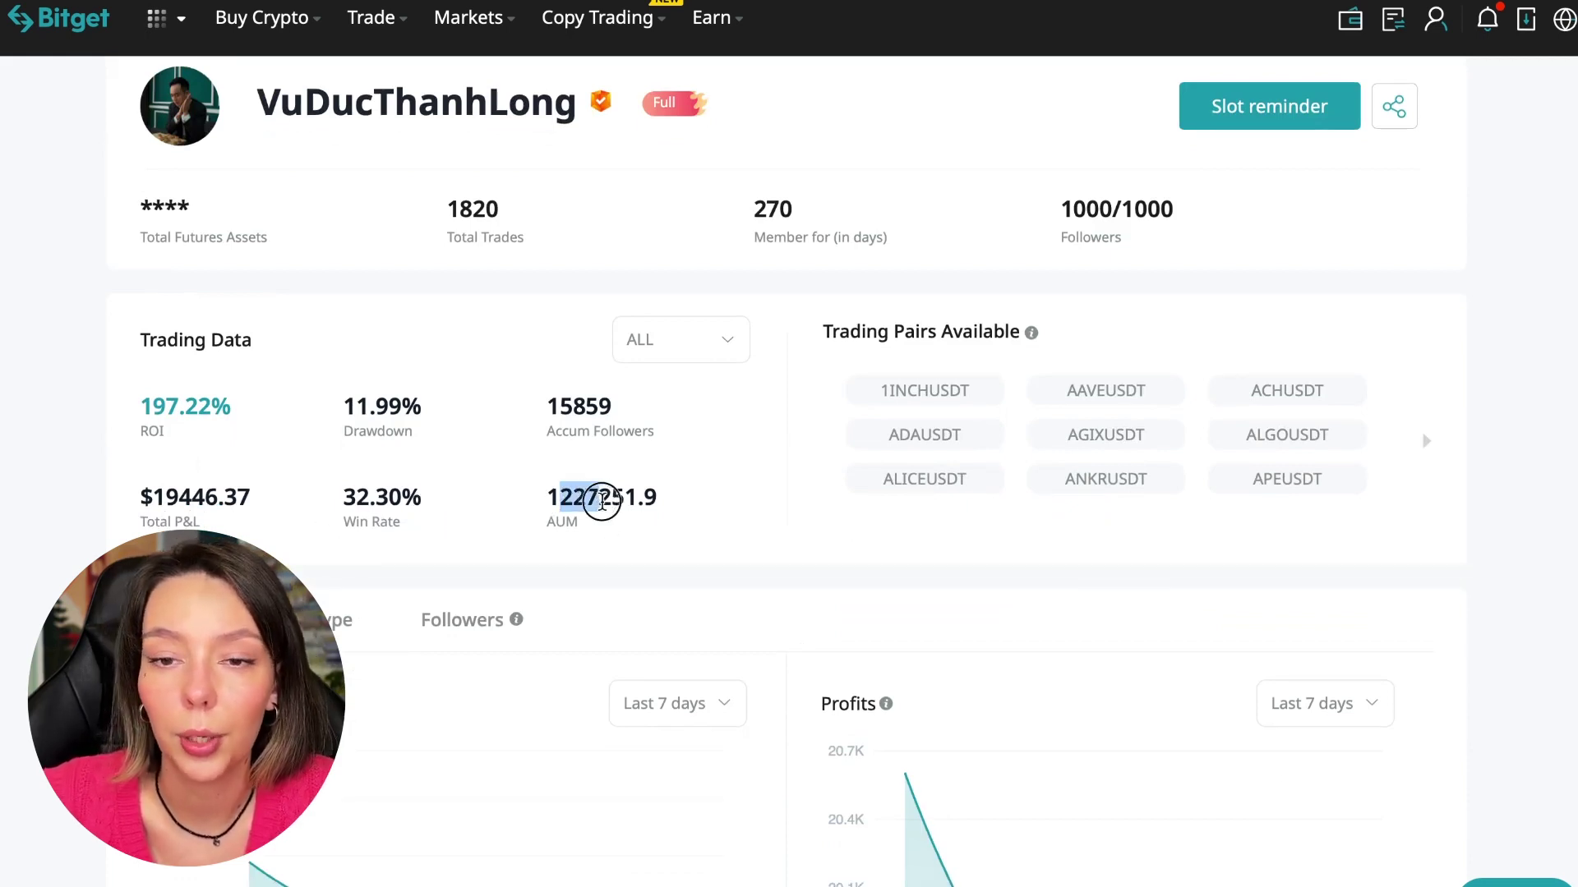
left_click(654, 524)
scroll(782, 568, "down", 3)
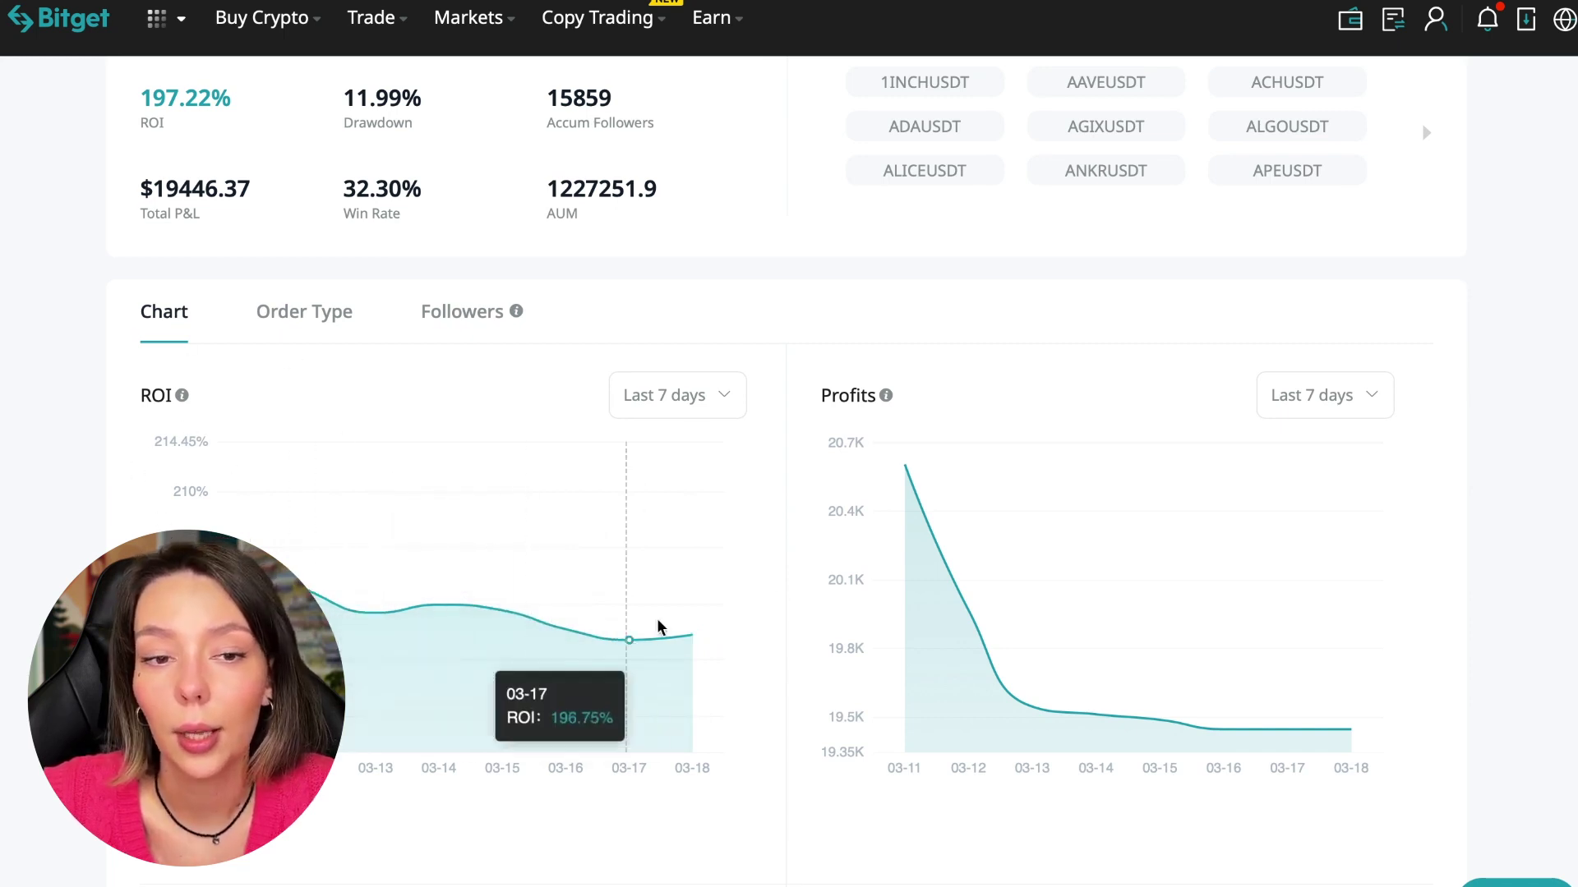
left_click(697, 397)
left_click(696, 565)
mouse_move(1337, 731)
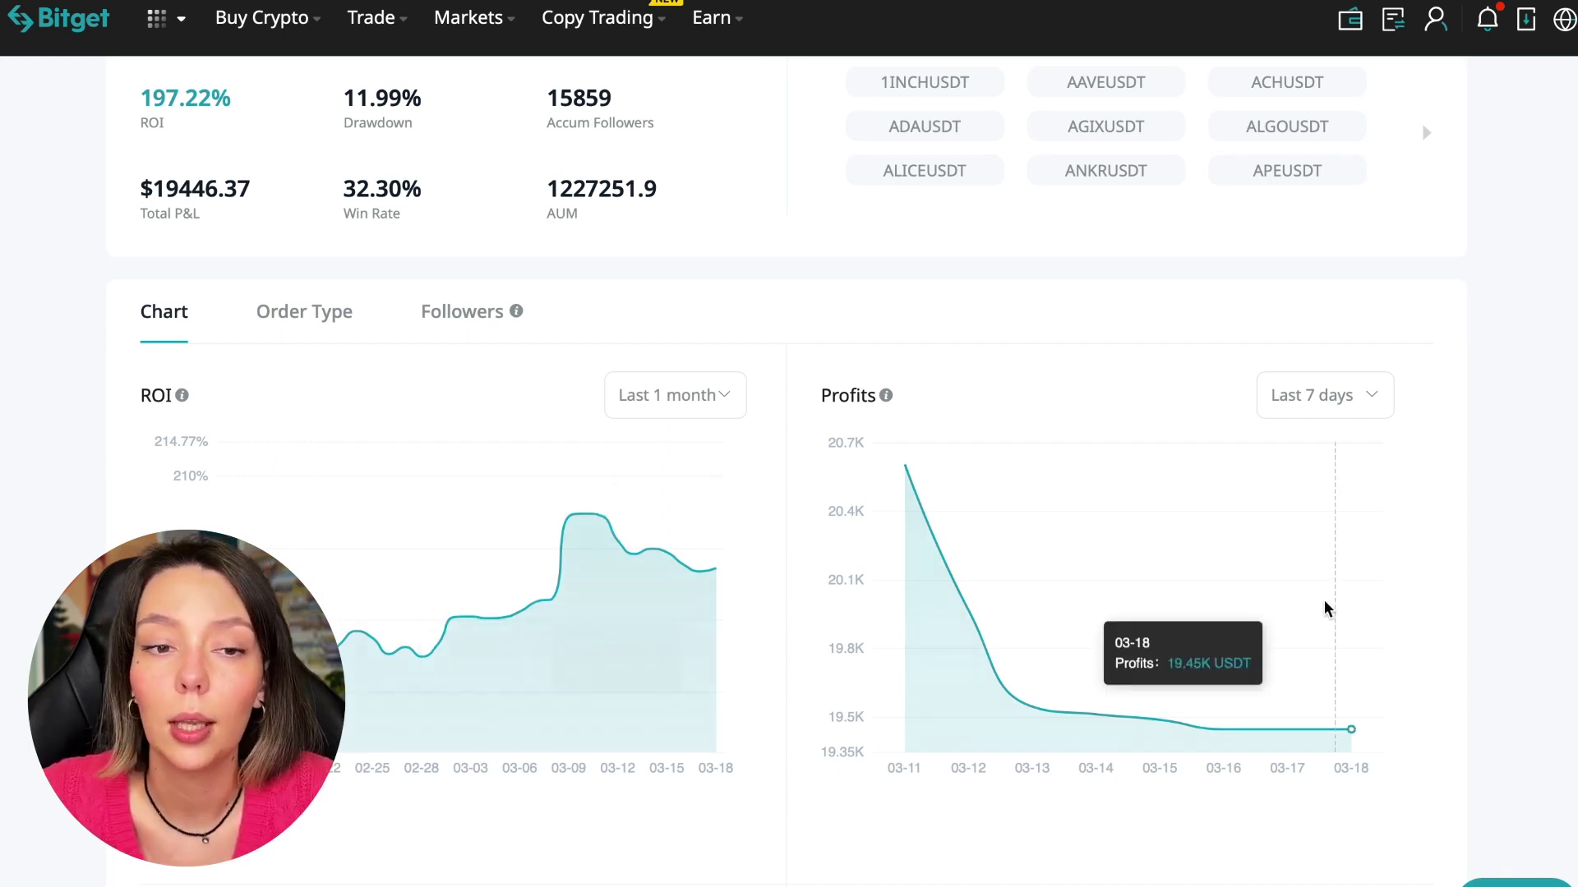
left_click(1355, 403)
left_click(1332, 563)
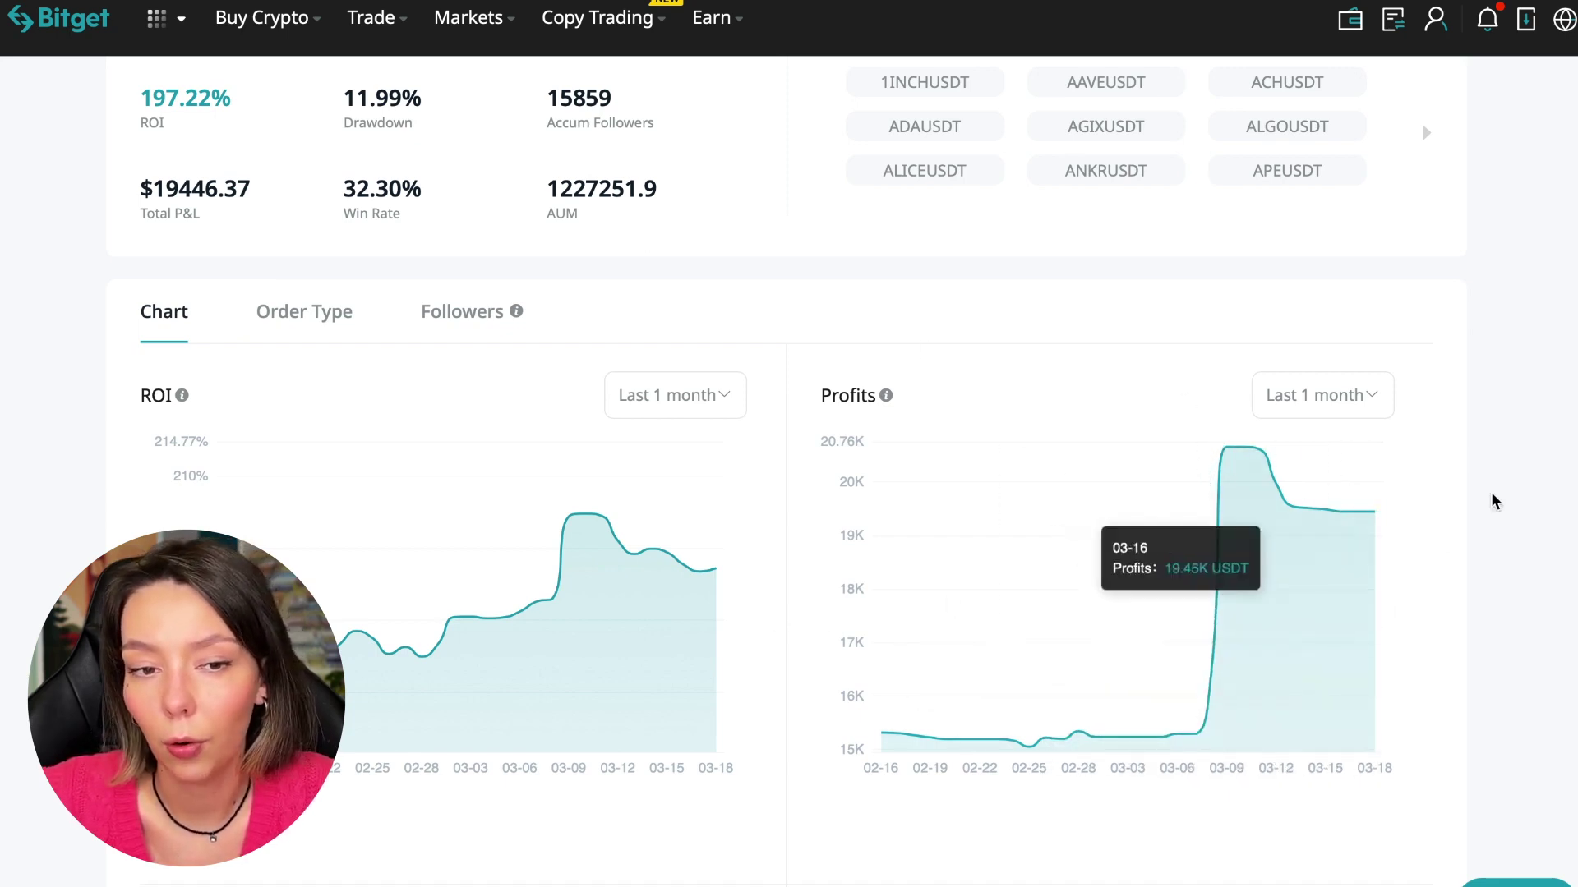
scroll(1498, 606, "down", 5)
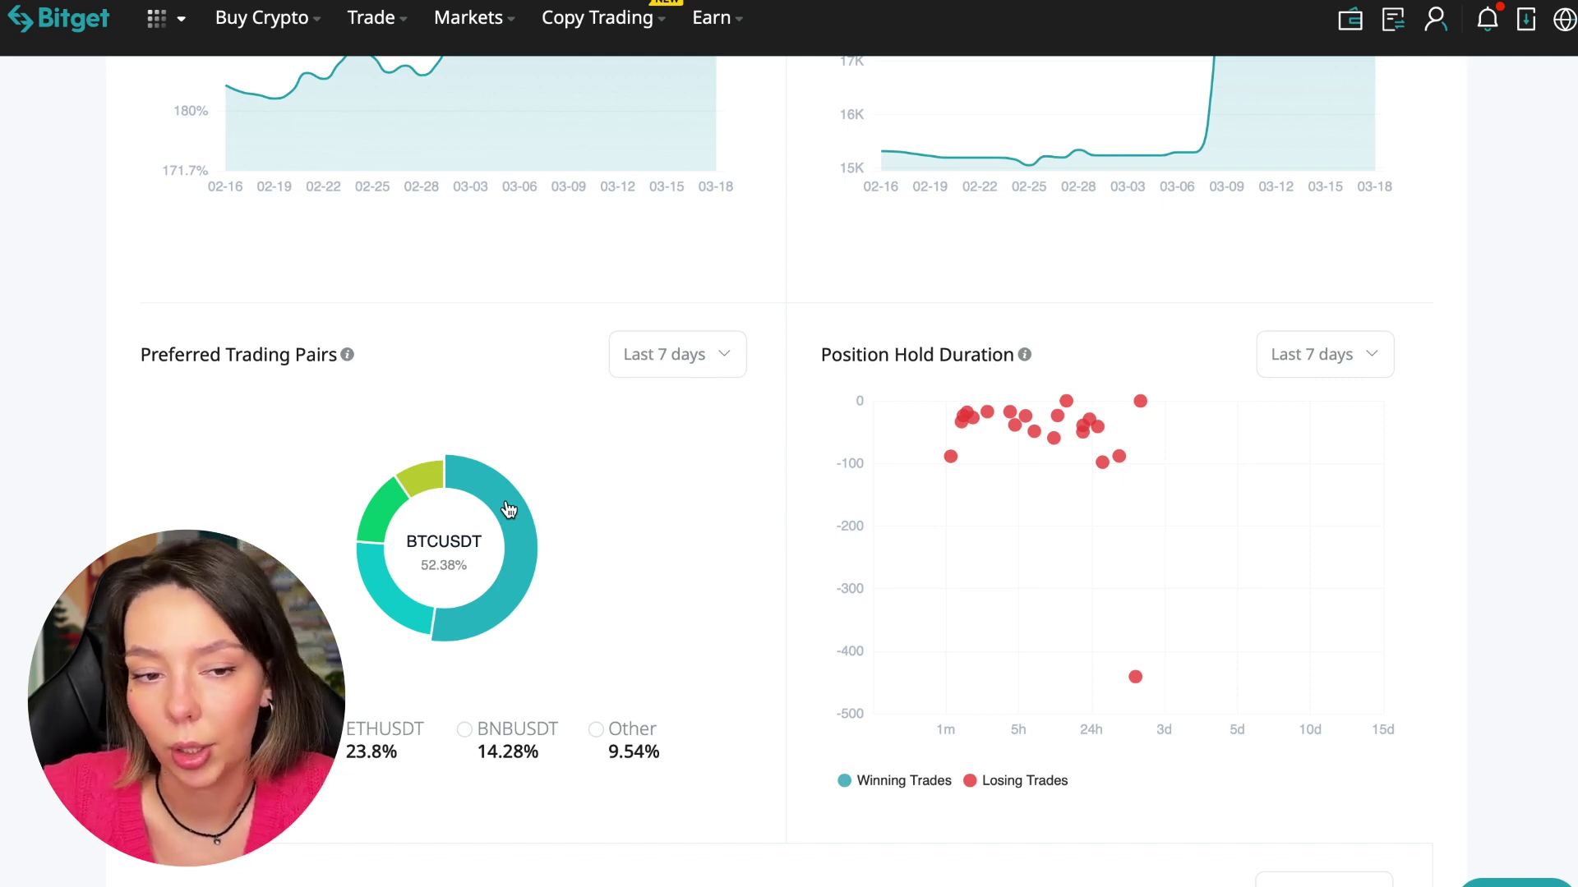
scroll(1527, 526, "down", 4)
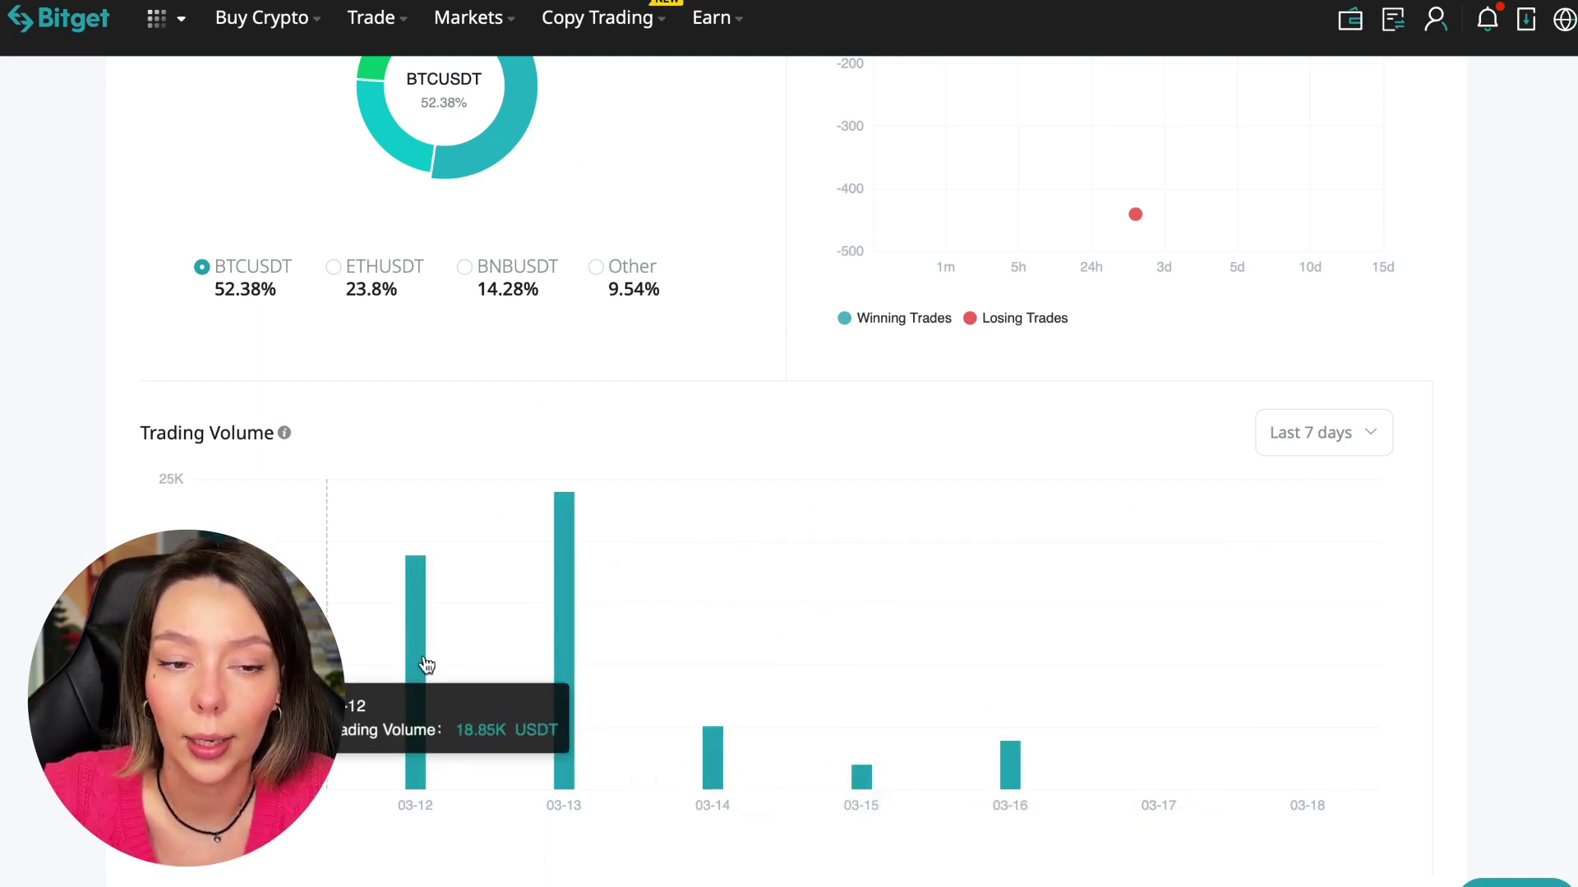
left_click(1341, 441)
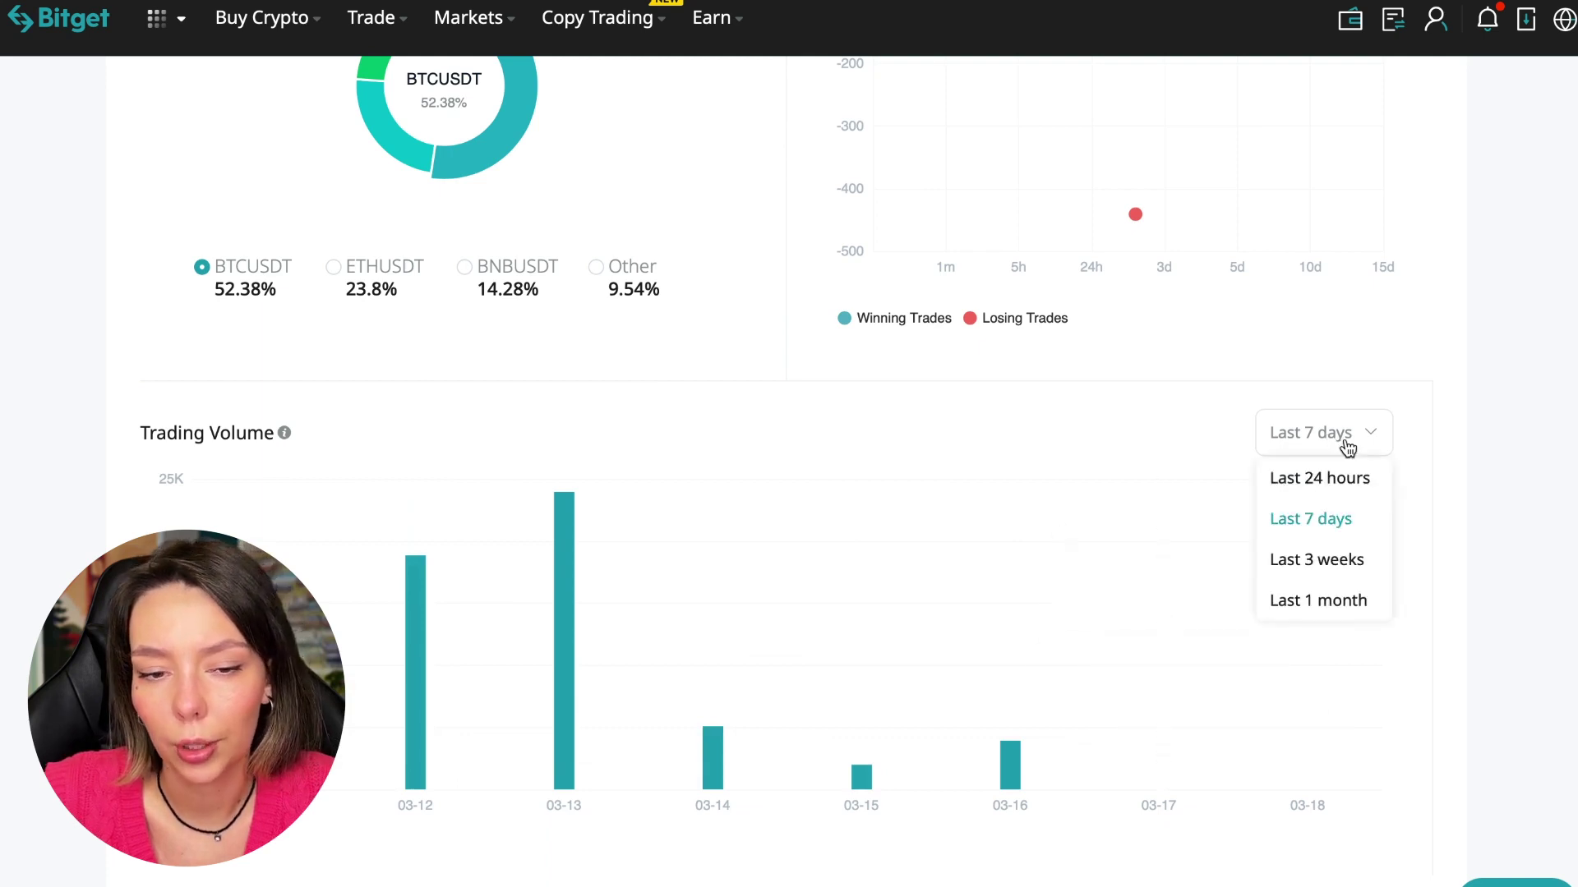
left_click(1327, 601)
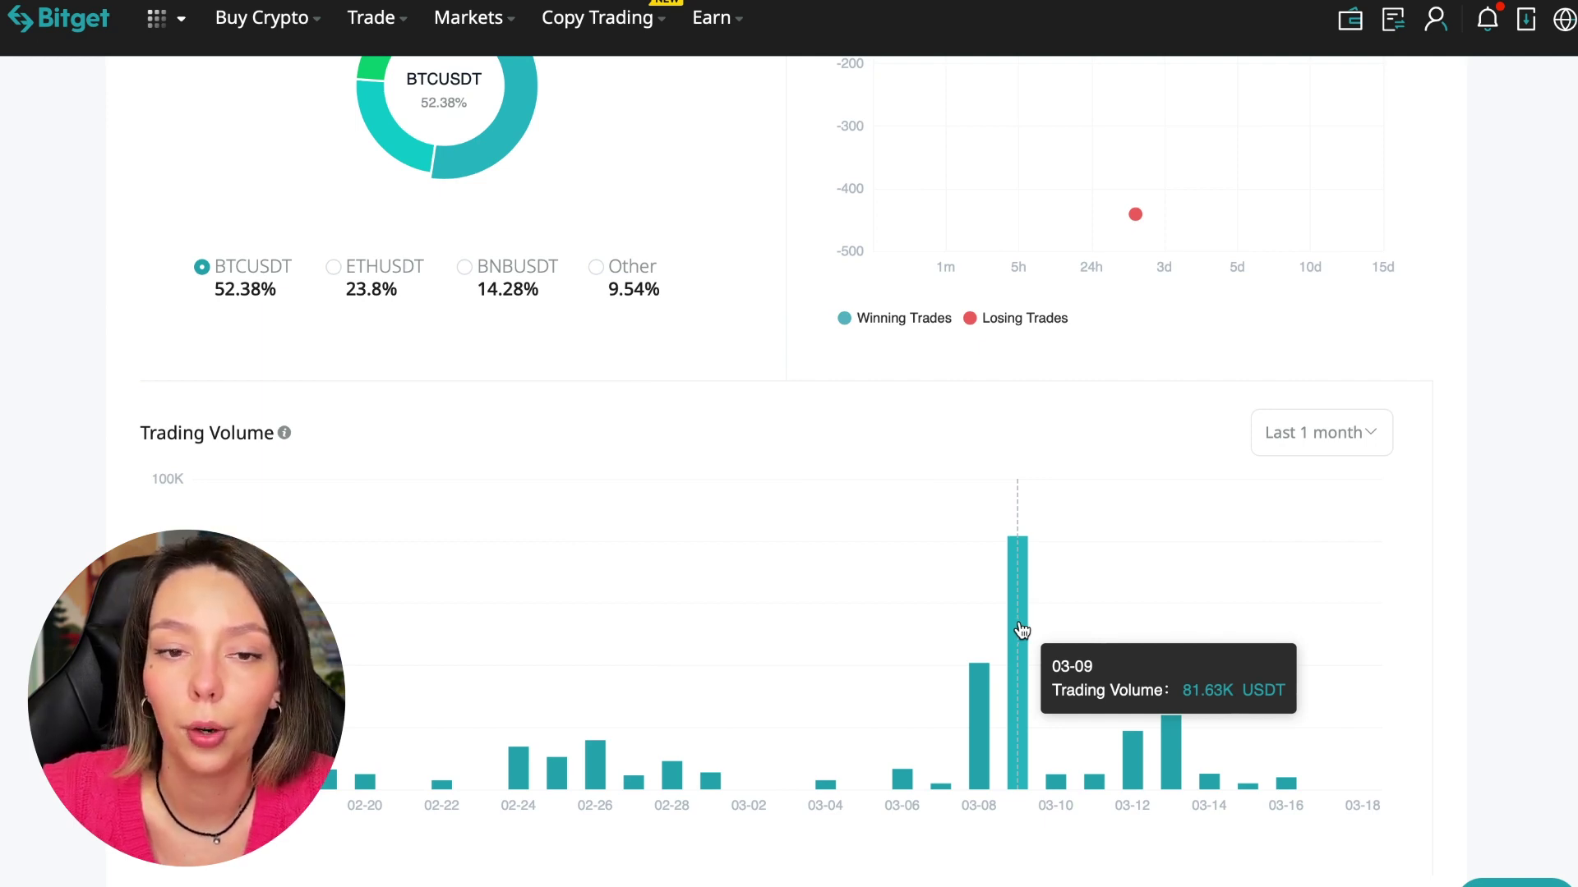
scroll(1486, 509, "down", 2)
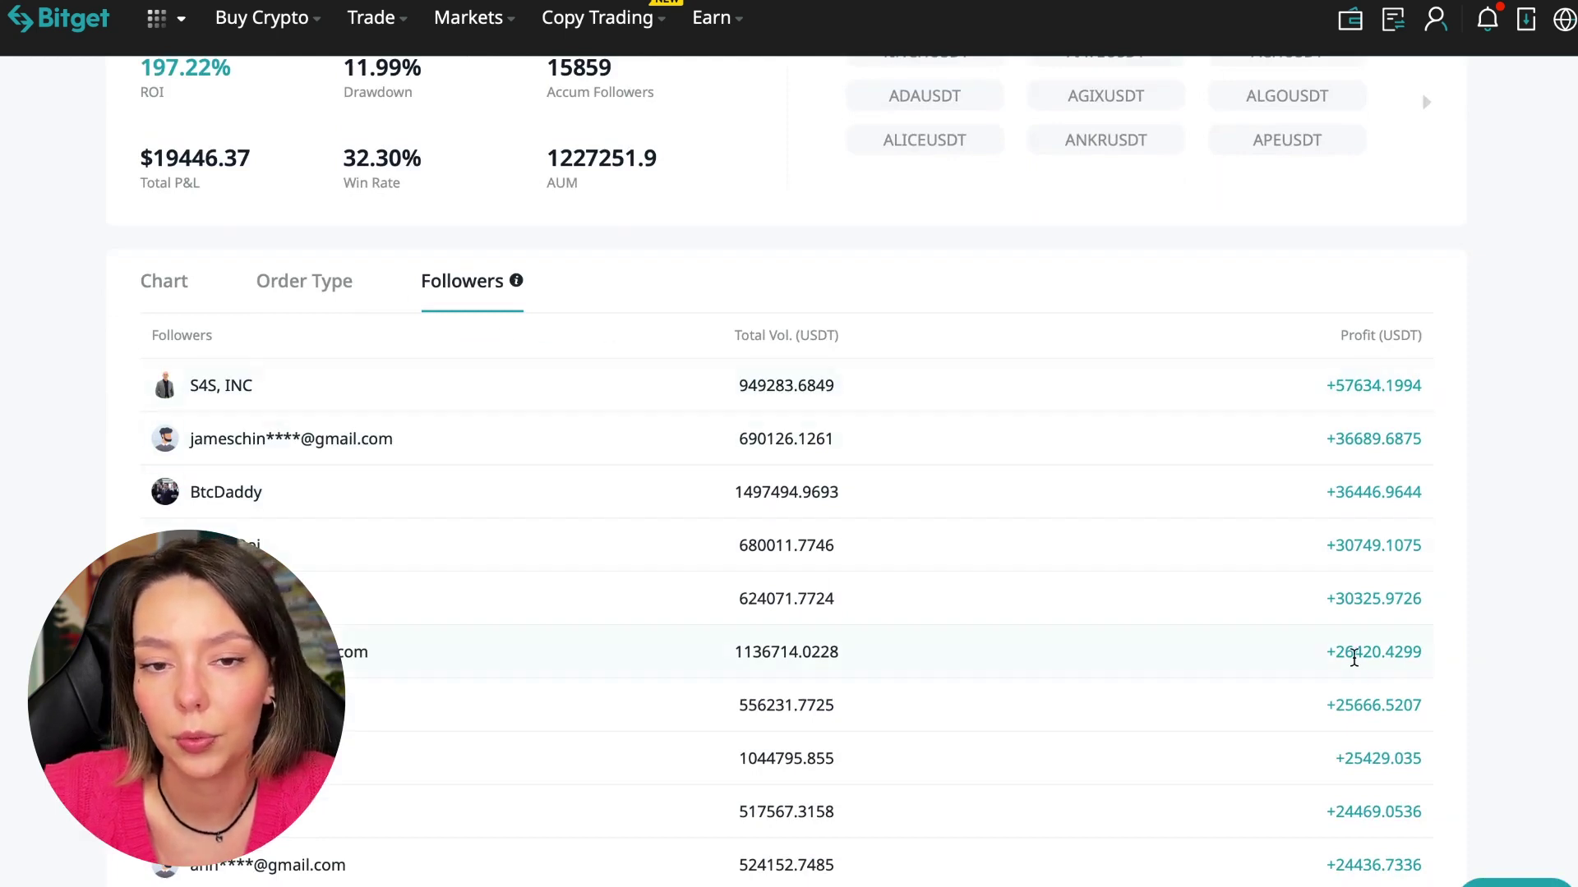
Review the top follower's profit figure and move to the trader's Order Type section
left_click(1353, 385)
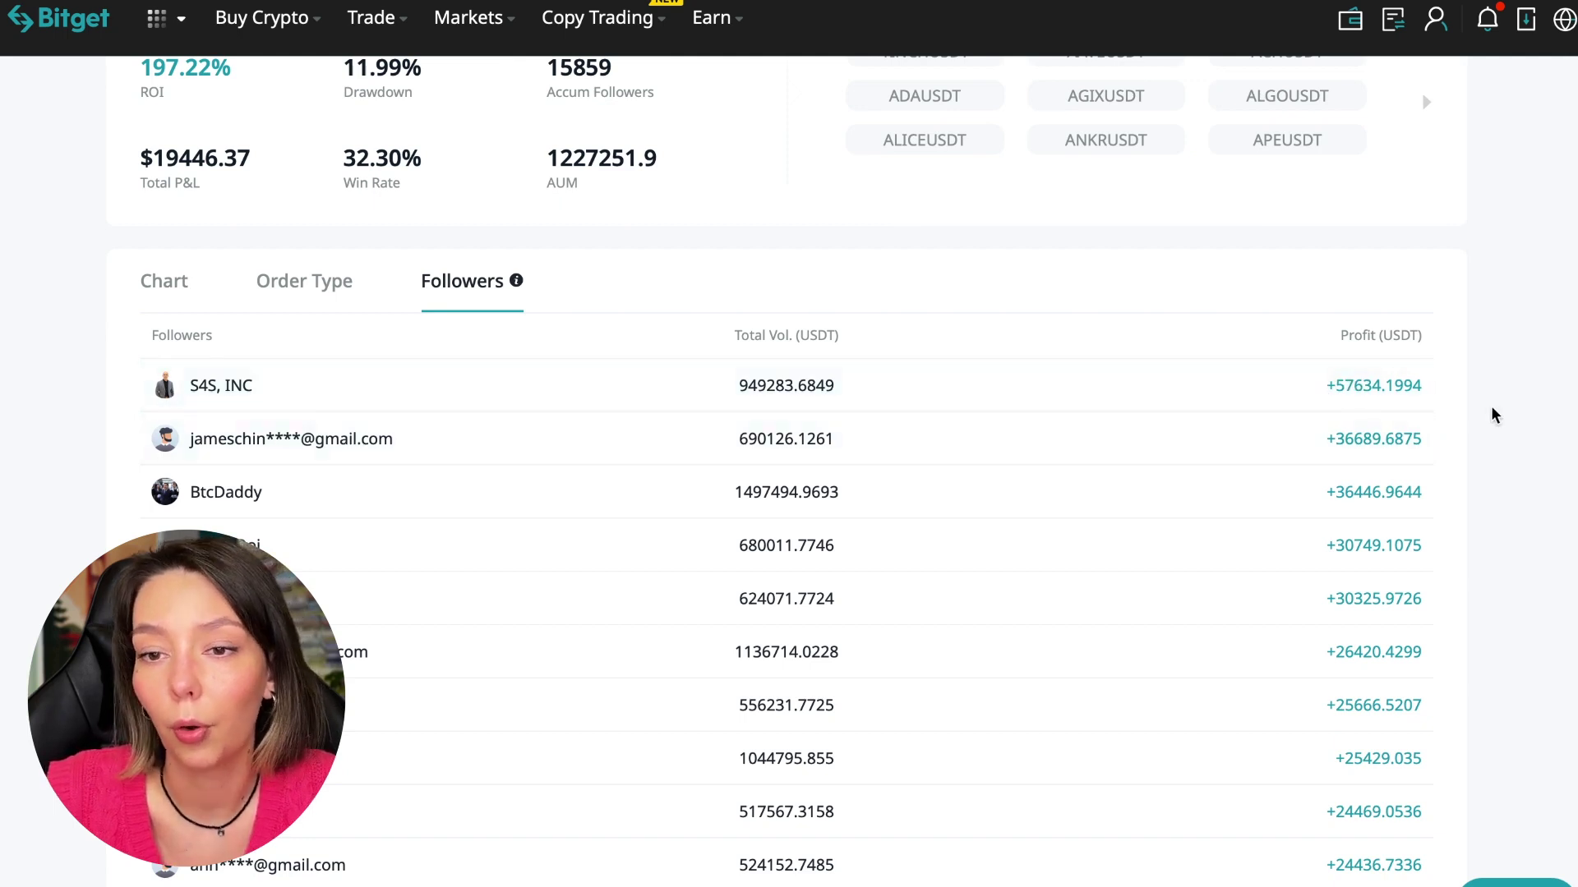
left_click_drag(1336, 386, 1366, 393)
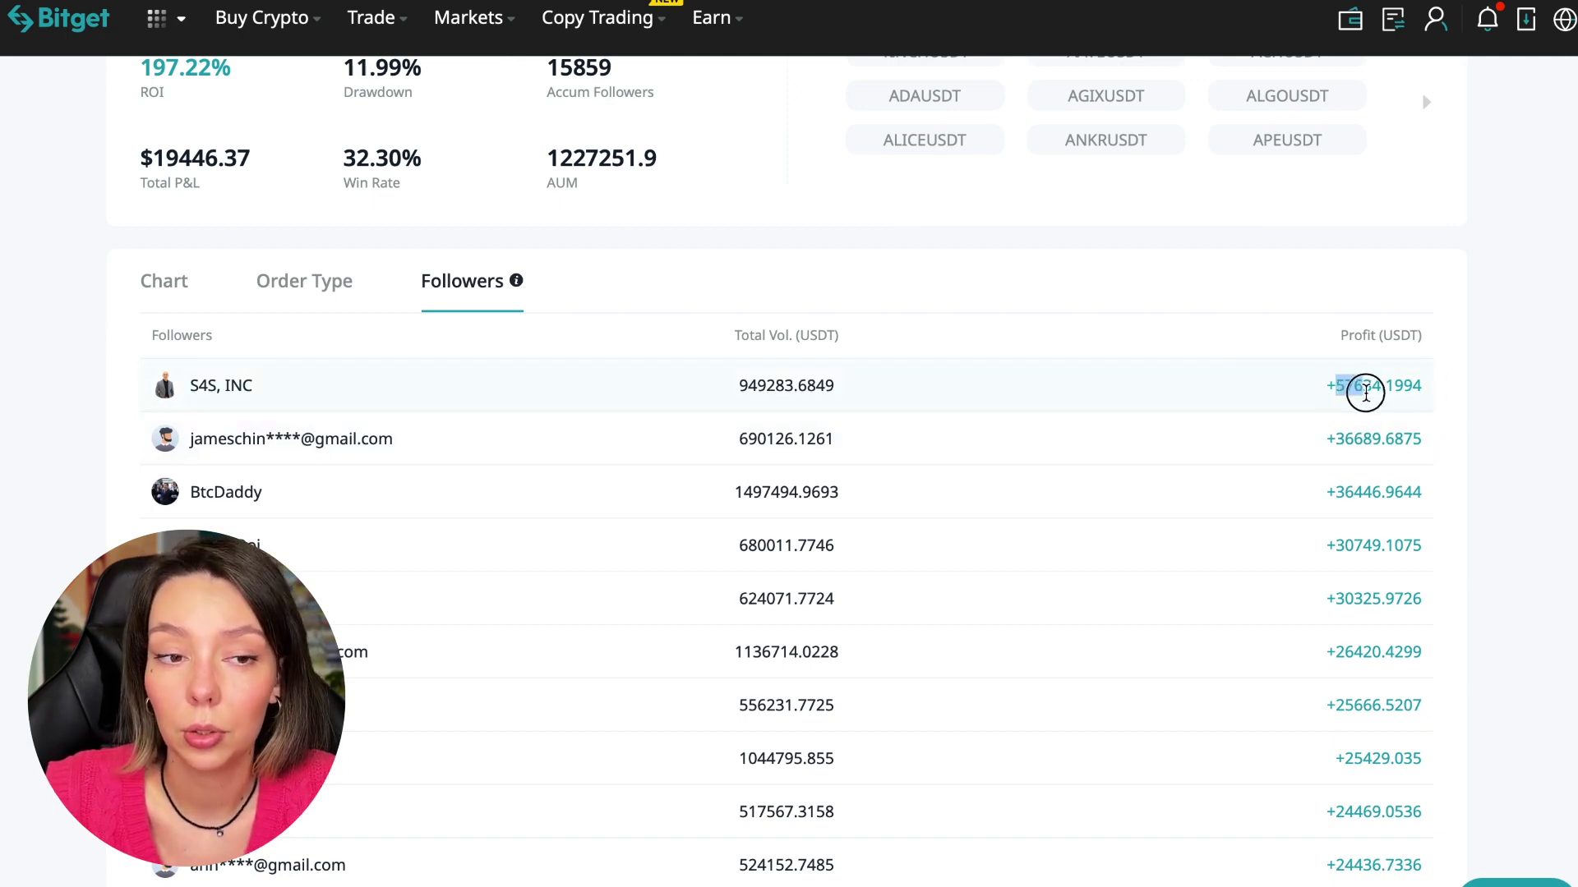
left_click(1536, 406)
mouse_move(516, 281)
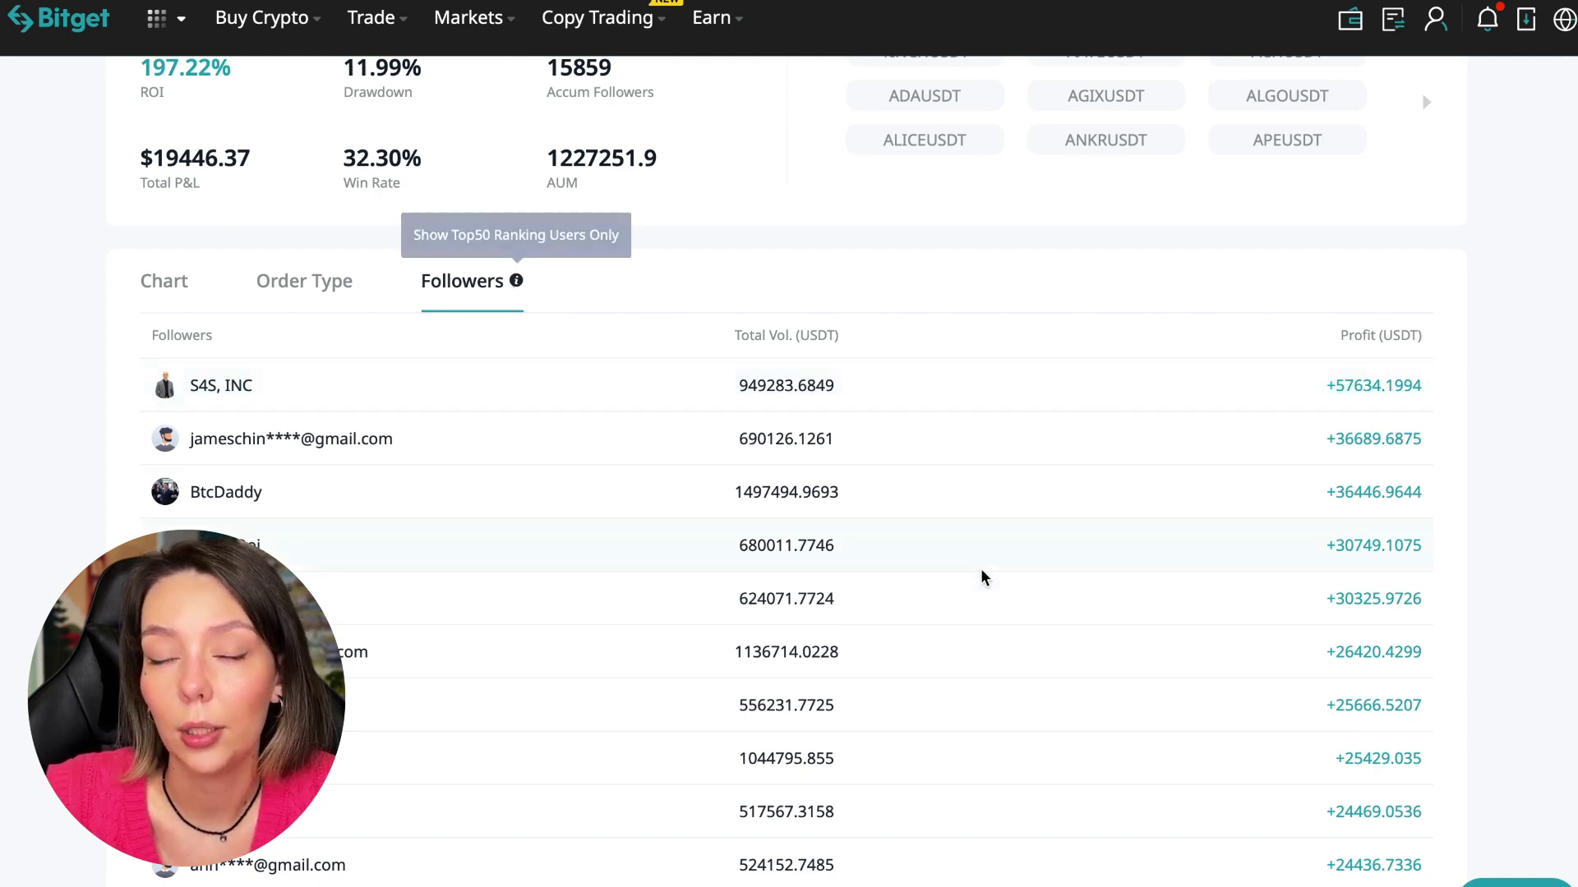
scroll(982, 576, "down", 3)
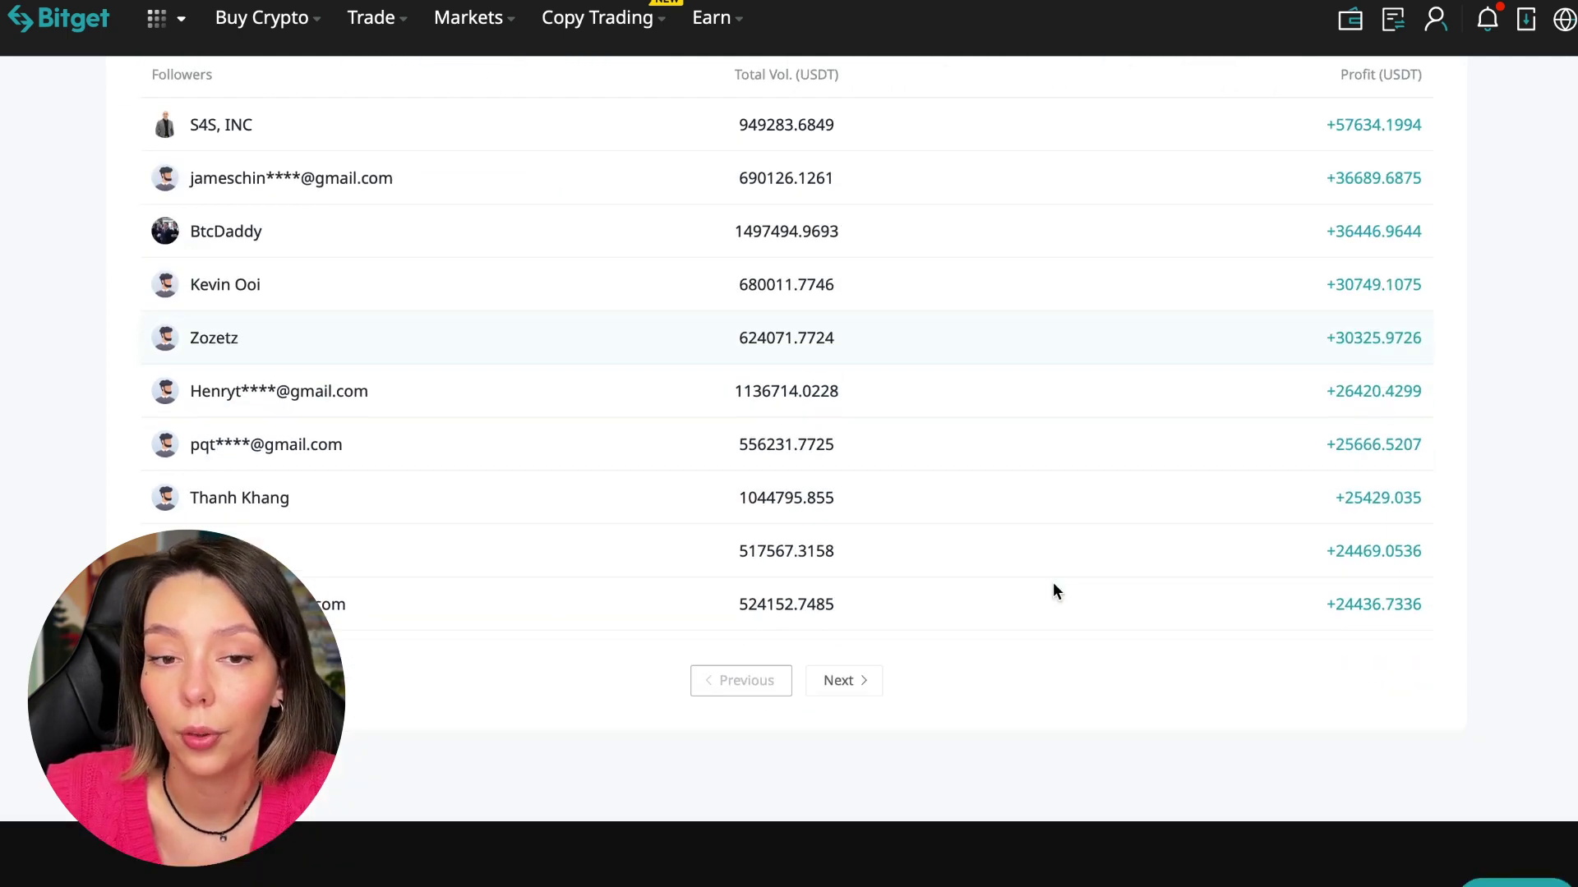
double_click(1352, 610)
left_click(1490, 587)
scroll(1079, 276, "up", 3)
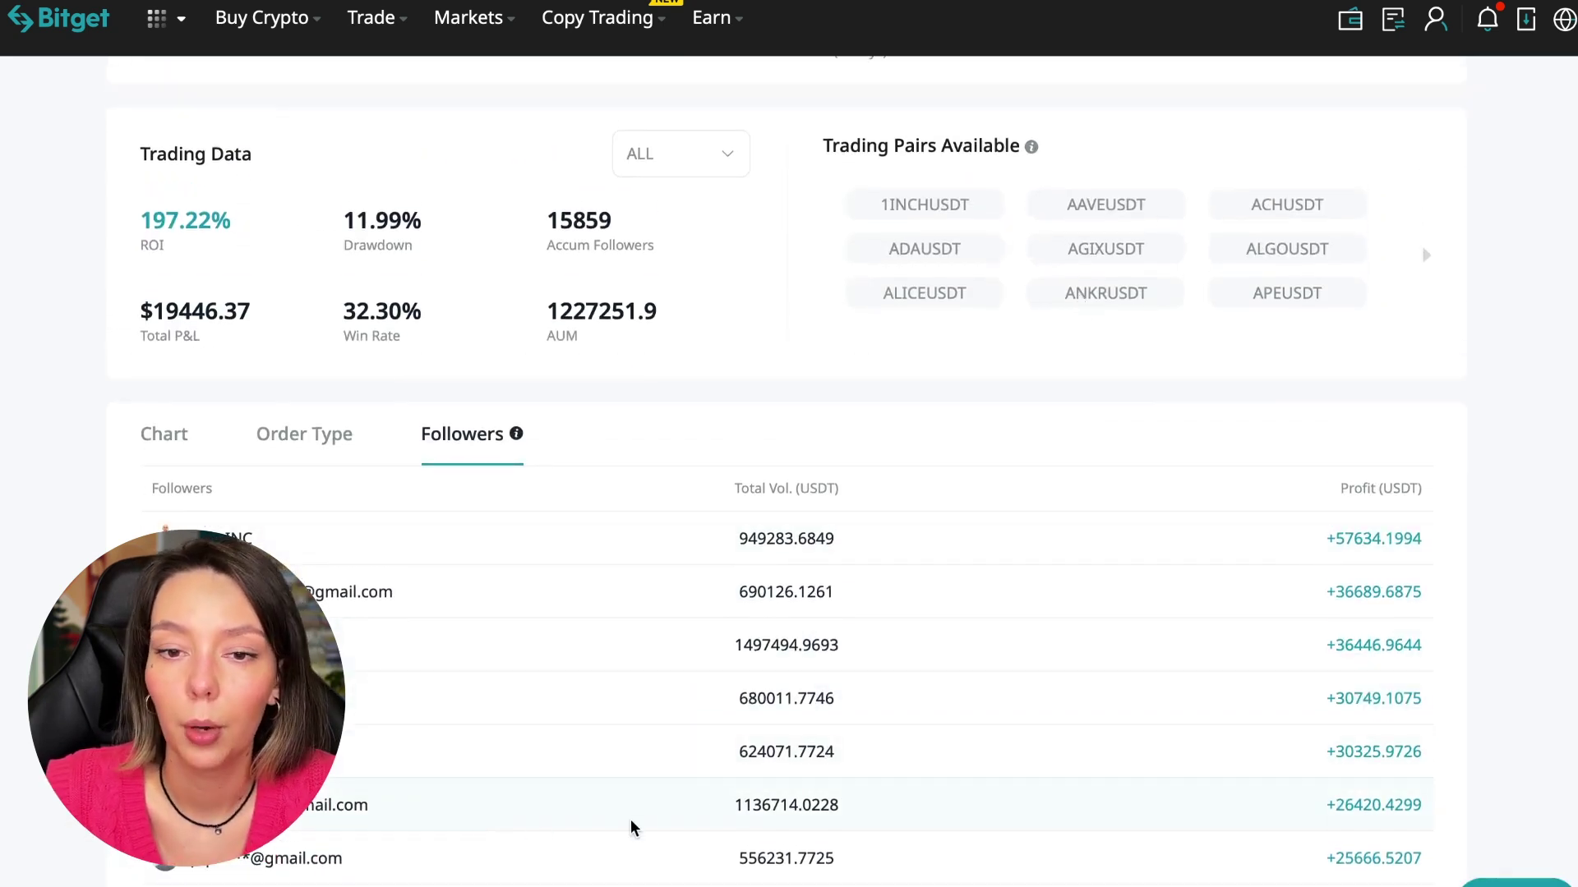
Page through the trader's order history, noting the +95.49% return in the last row
left_click(304, 439)
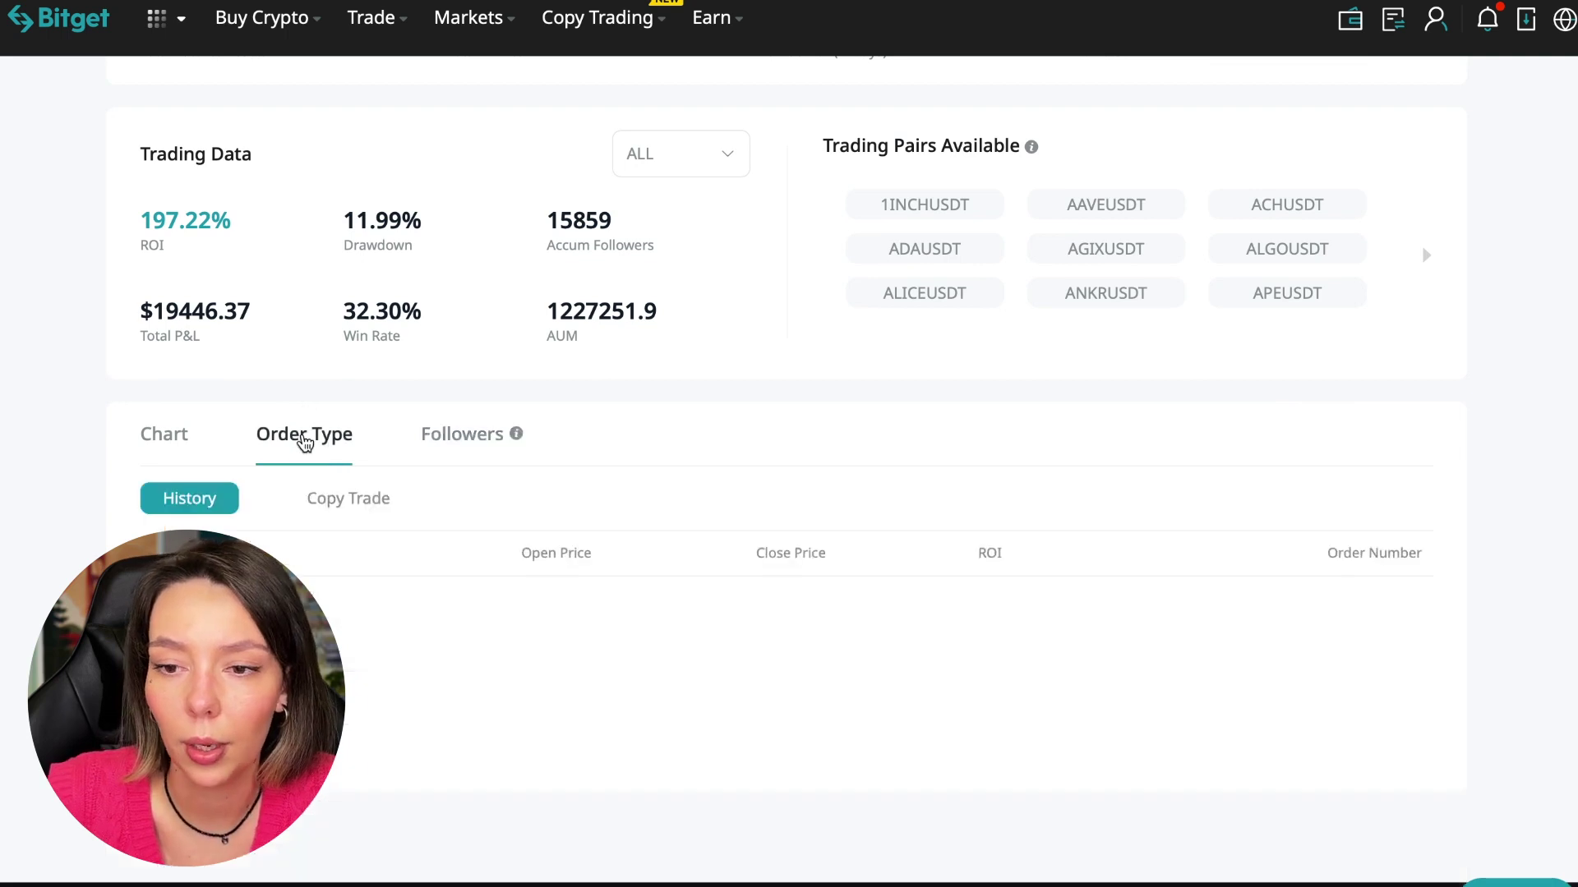
scroll(1032, 458, "down", 2)
scroll(433, 259, "down", 1)
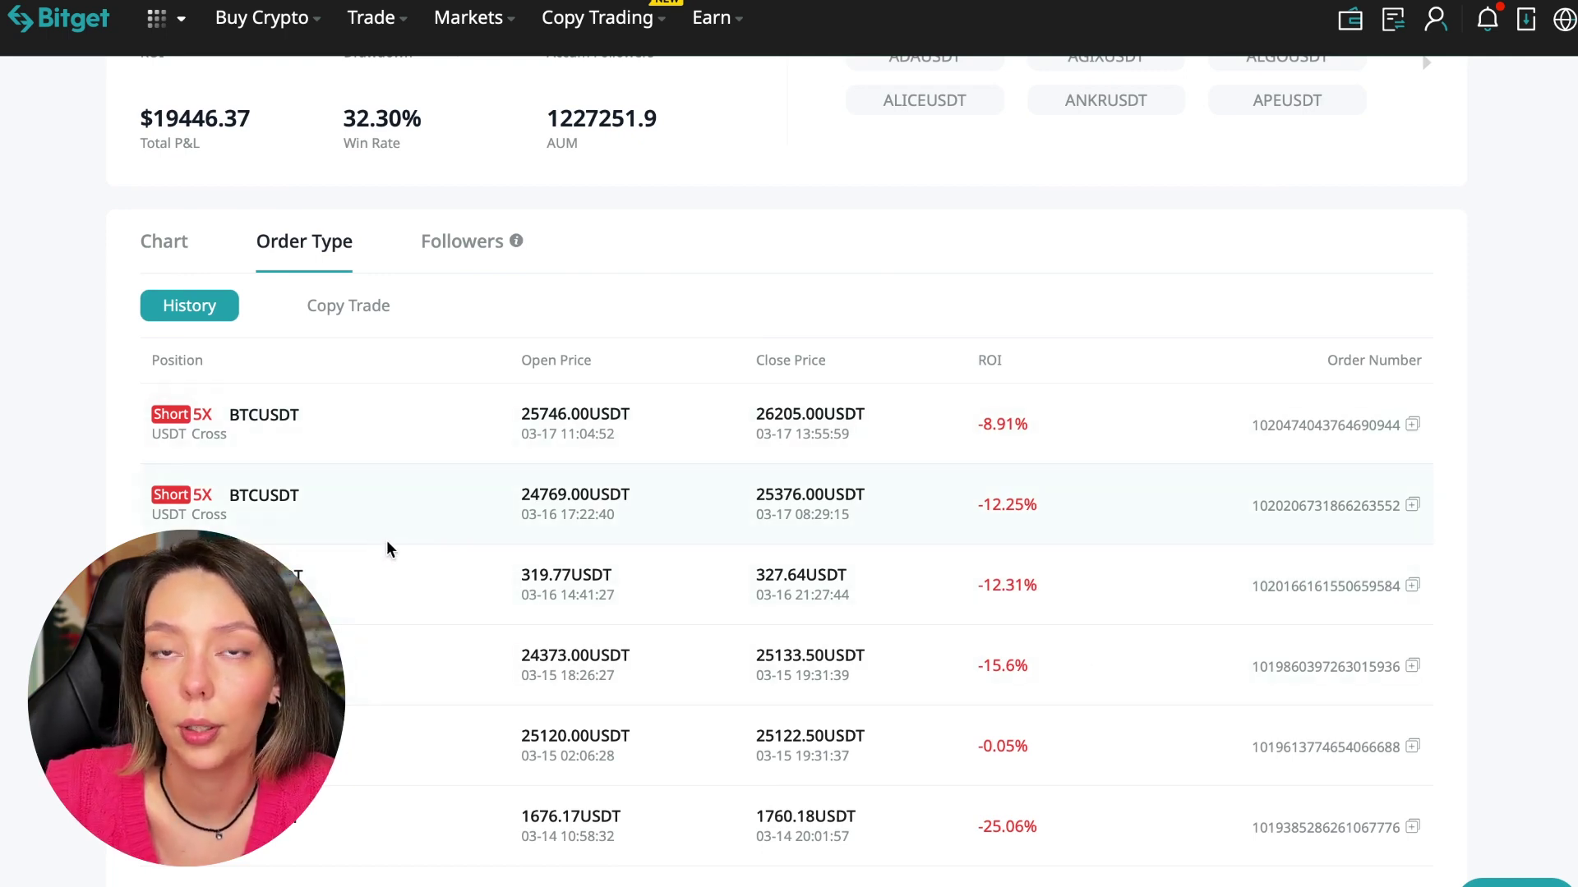
scroll(426, 562, "down", 2)
scroll(430, 571, "down", 3)
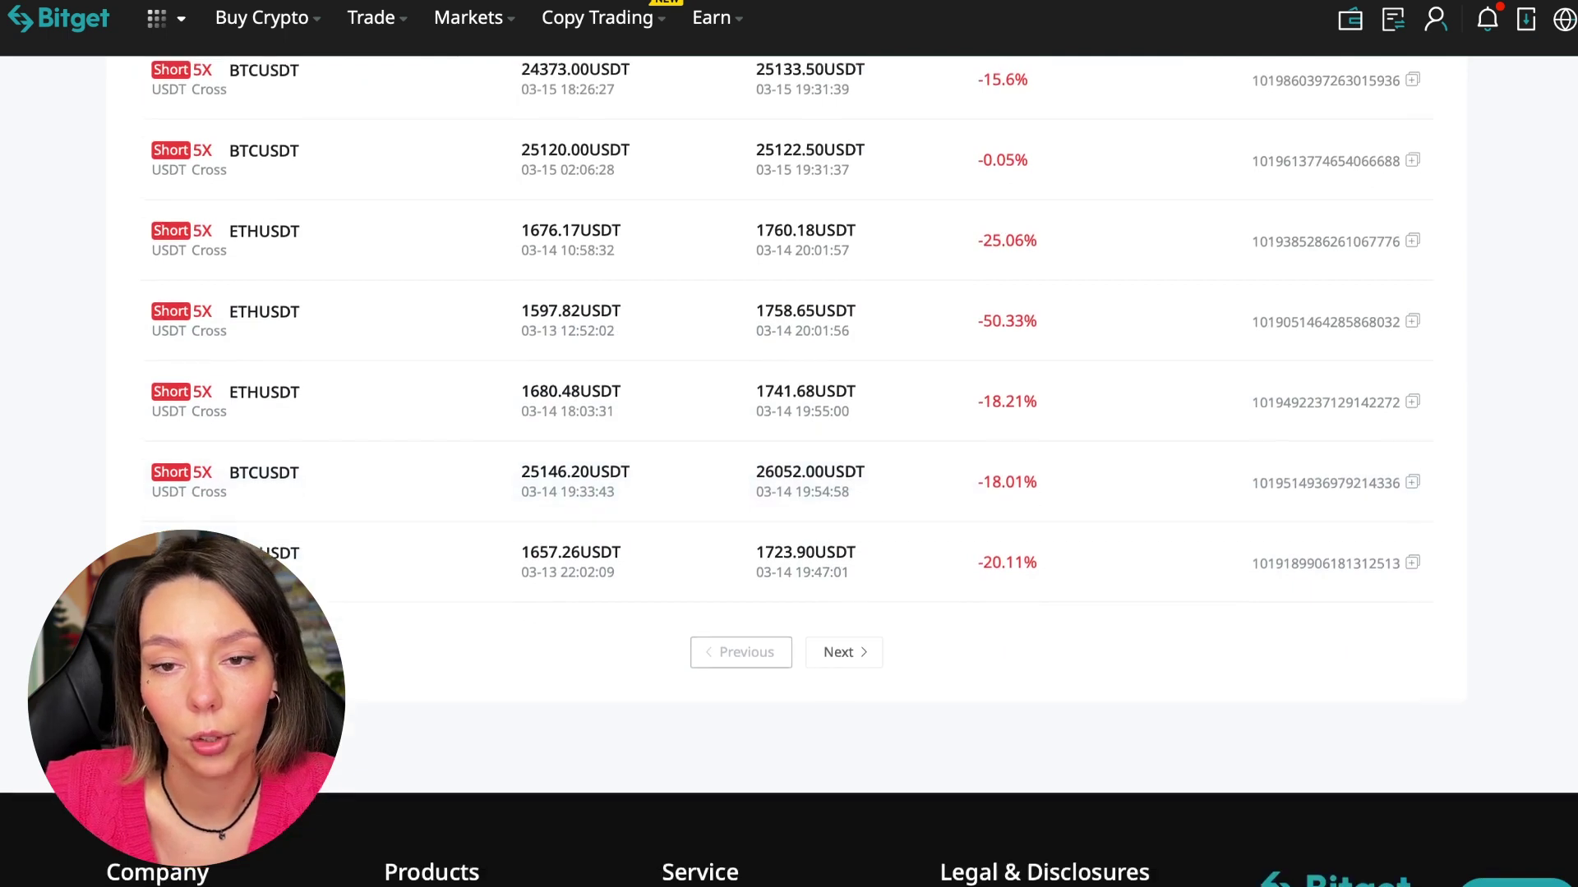
left_click(850, 657)
scroll(575, 510, "up", 2)
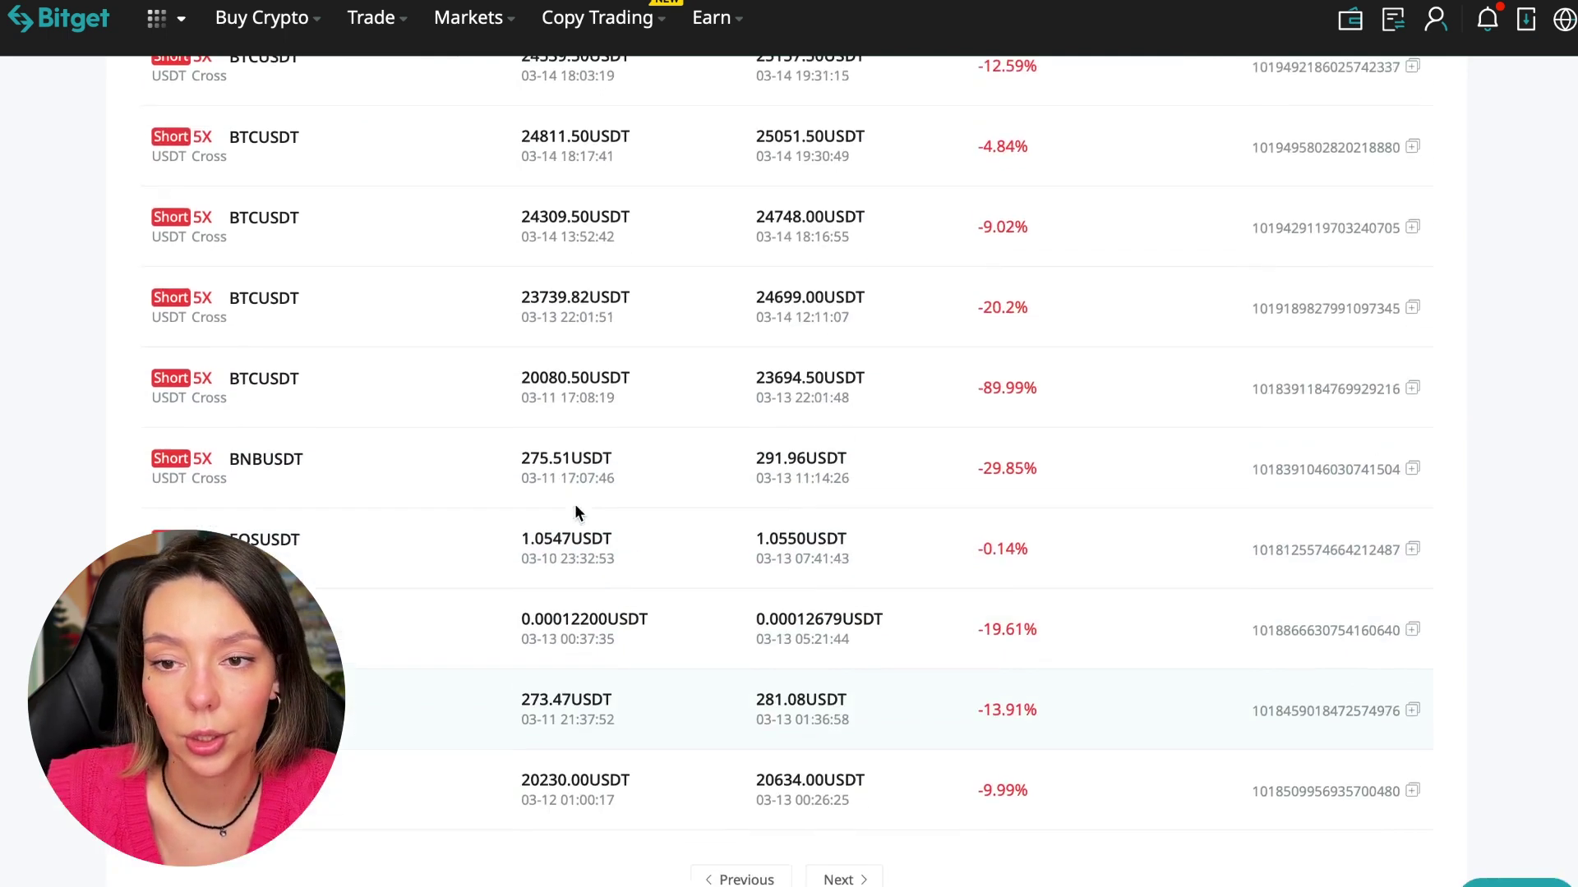
scroll(575, 504, "up", 2)
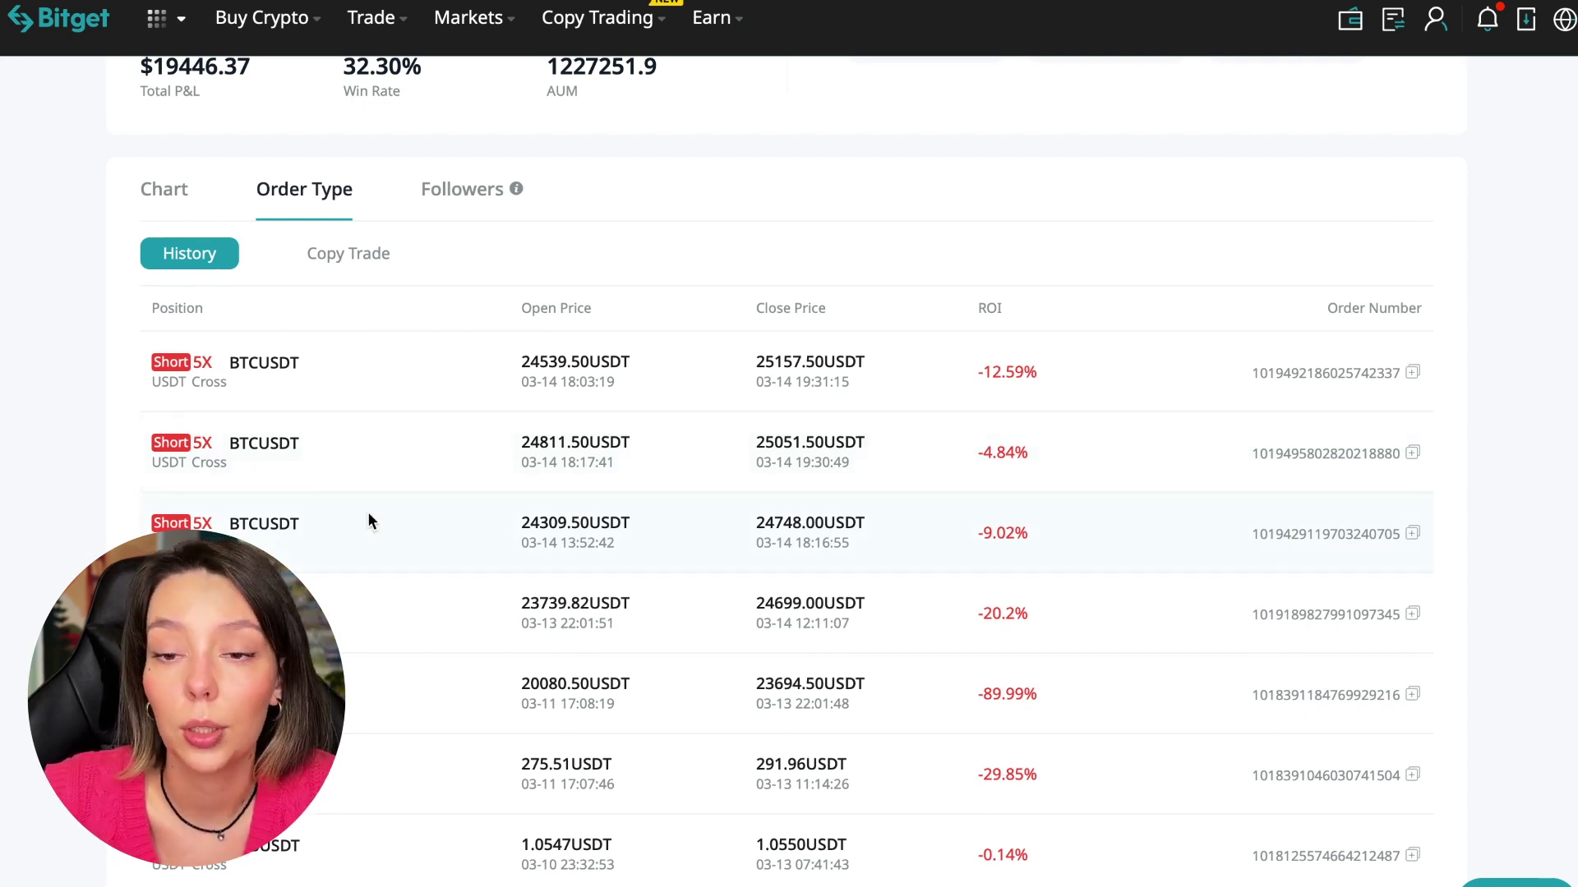
scroll(368, 521, "down", 4)
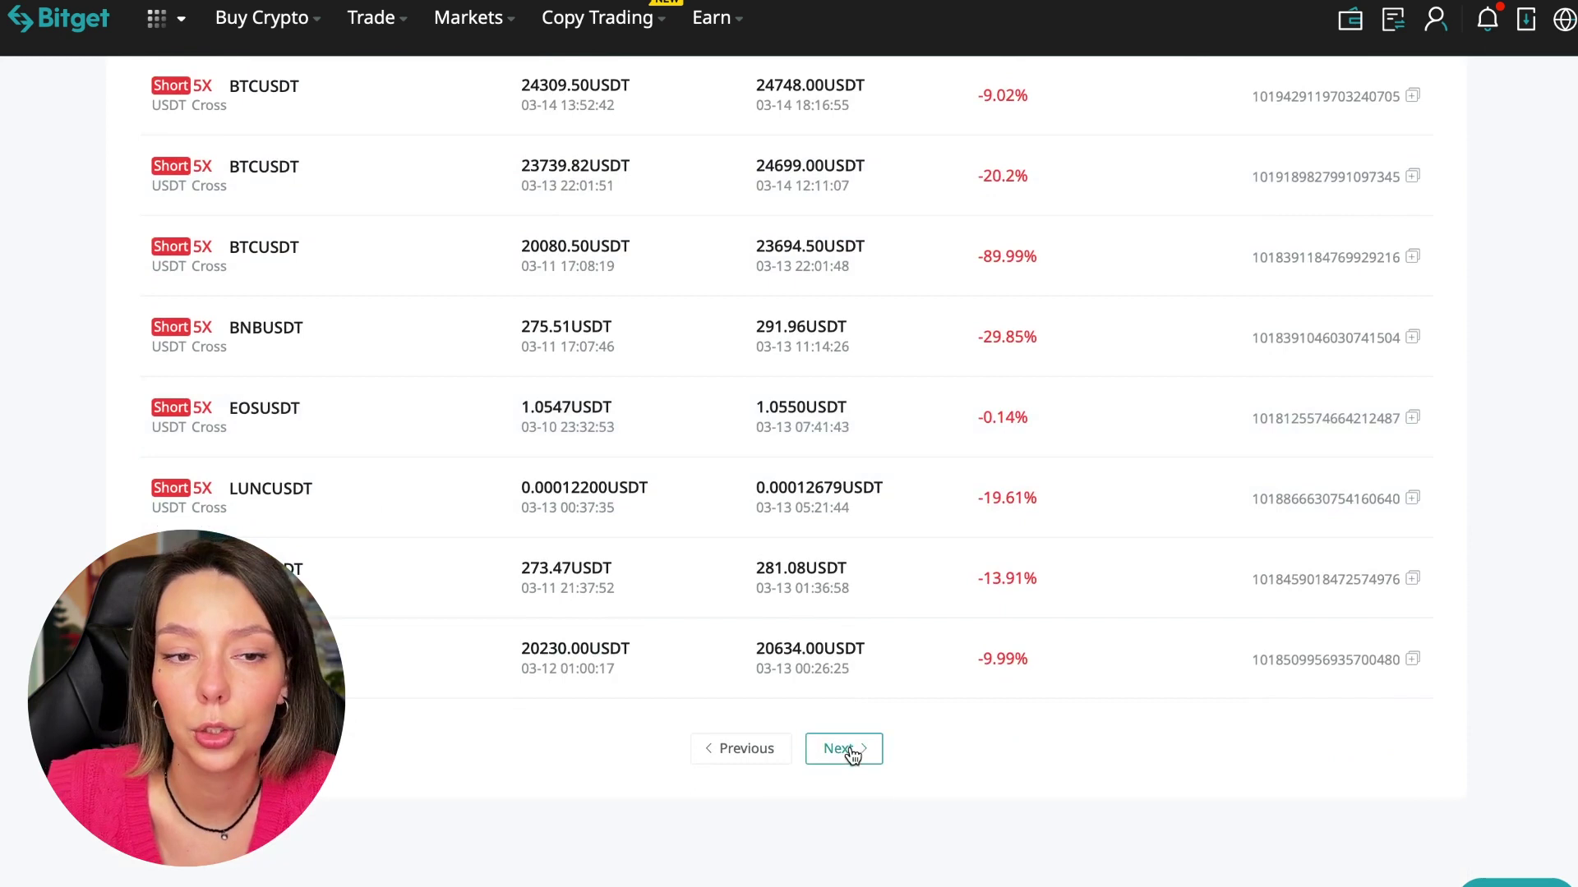
left_click(849, 751)
scroll(499, 469, "up", 2)
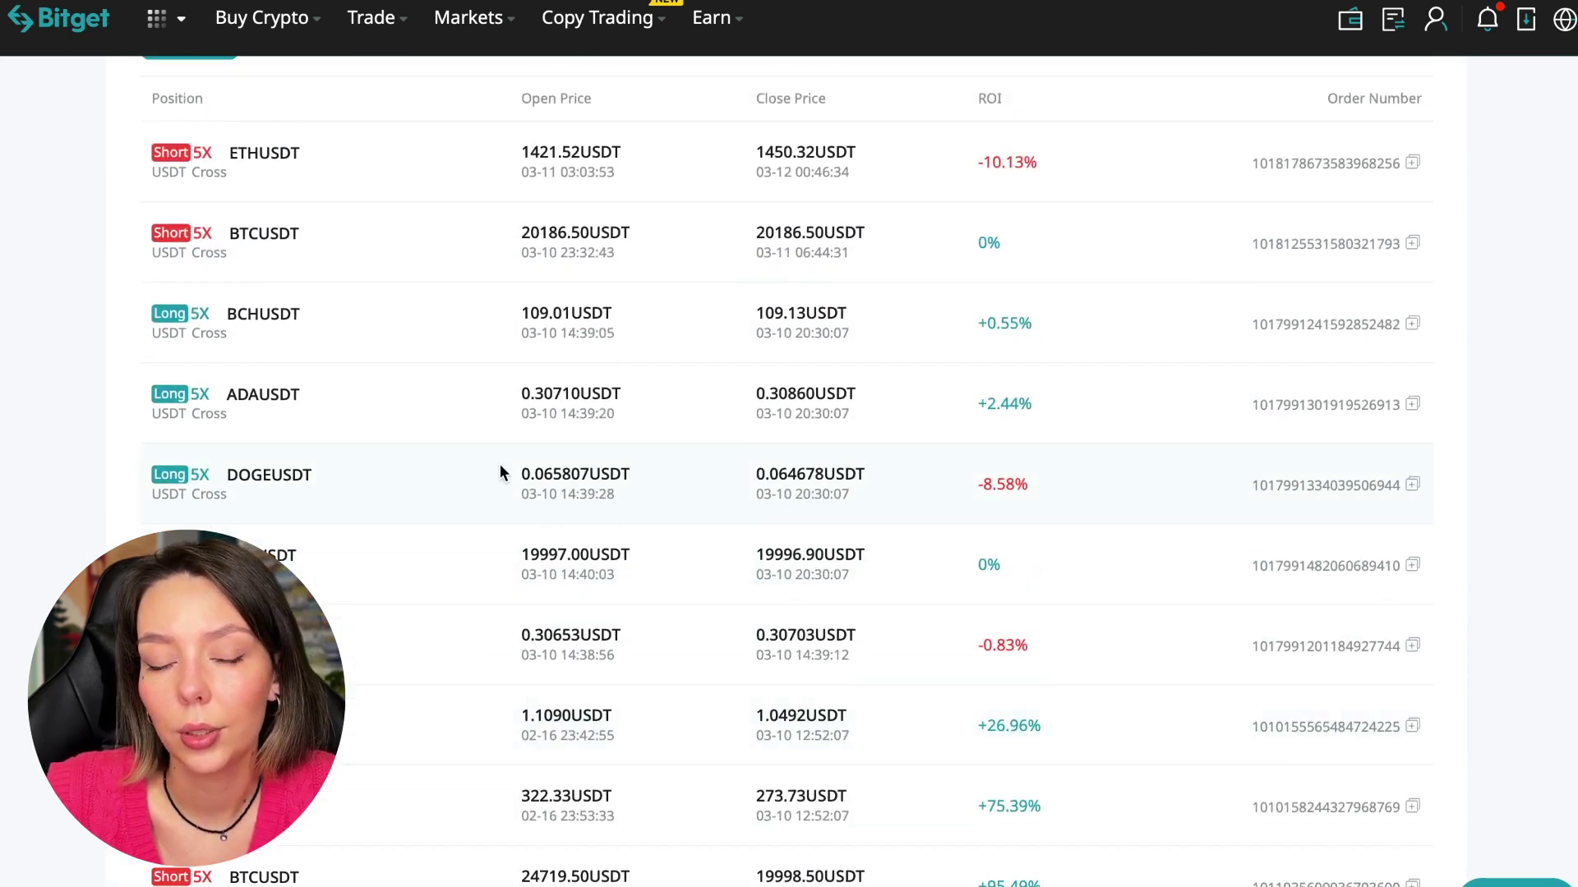
scroll(499, 465, "up", 2)
scroll(499, 465, "down", 3)
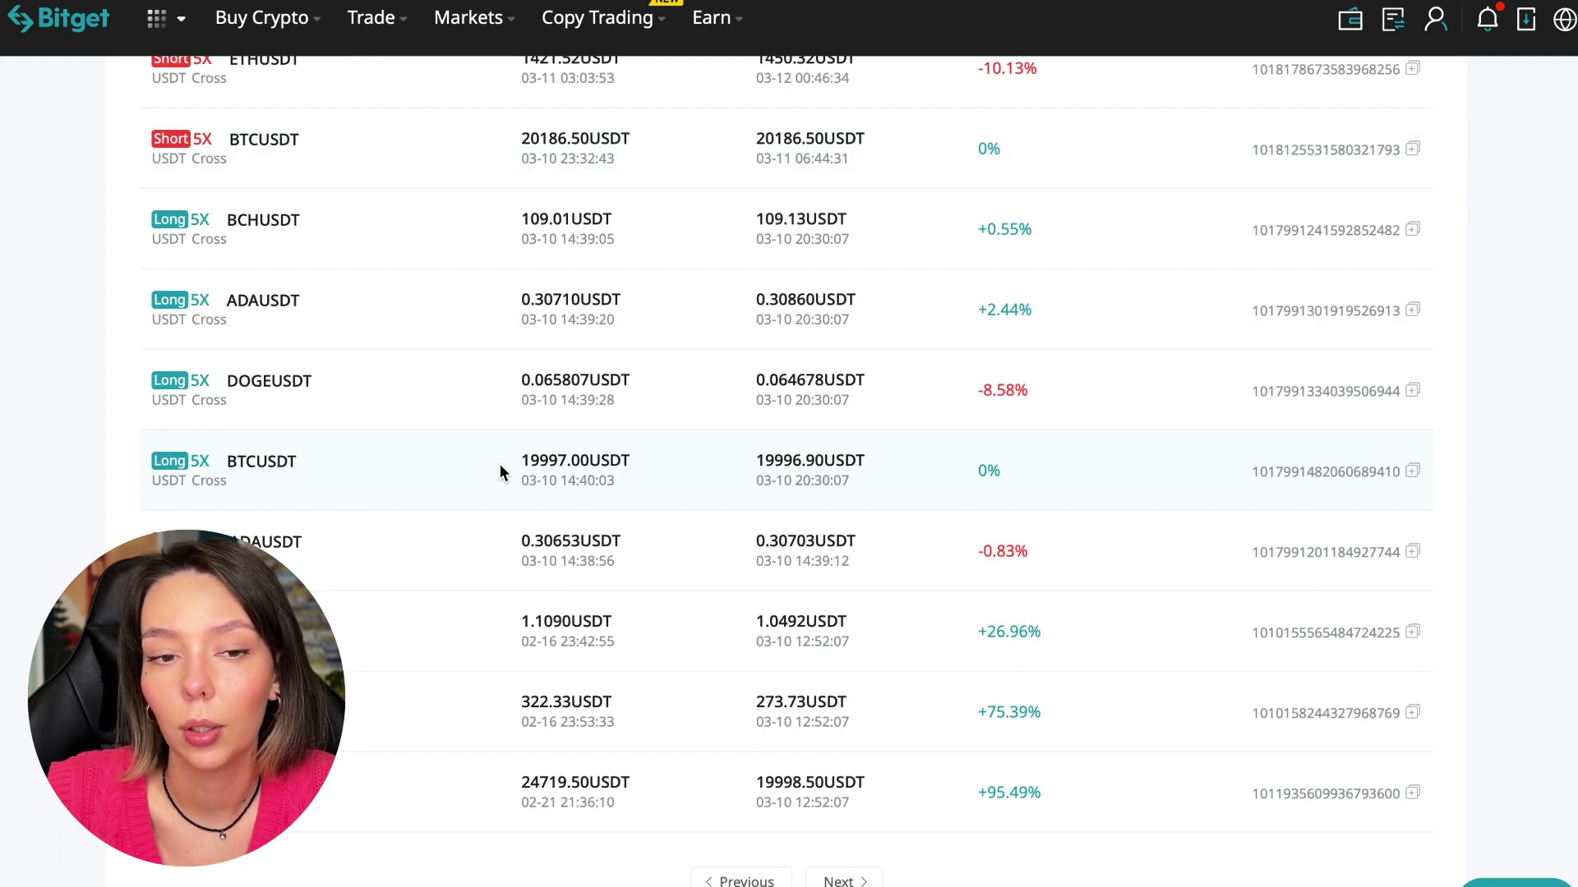
scroll(1149, 643, "down", 2)
left_click_drag(1048, 604, 962, 591)
left_click(1068, 610)
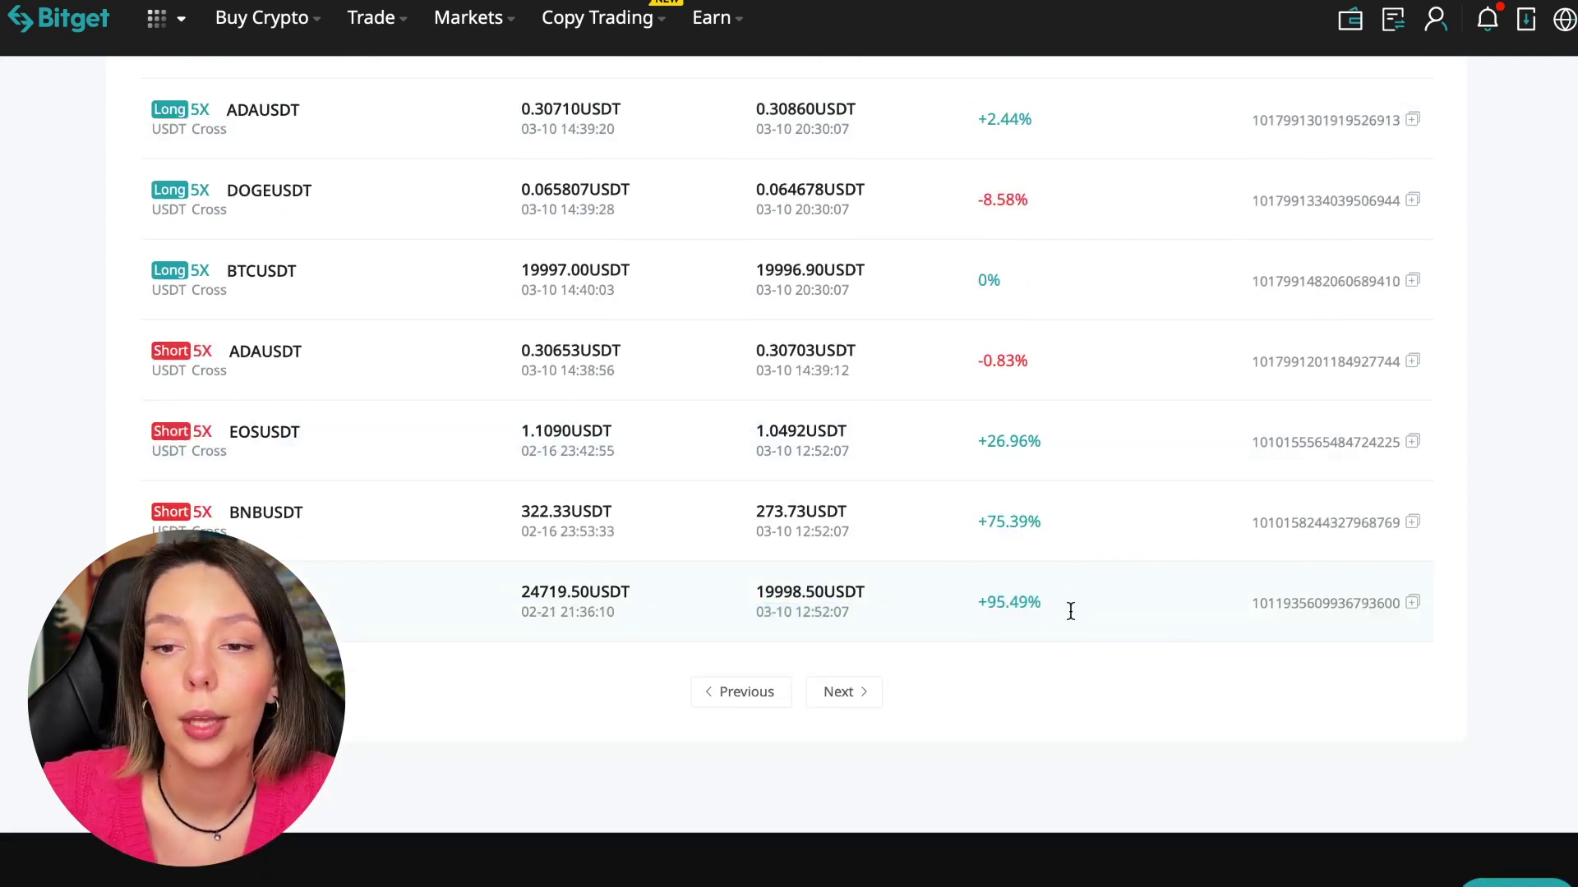
scroll(1095, 530, "up", 10)
scroll(439, 467, "down", 2)
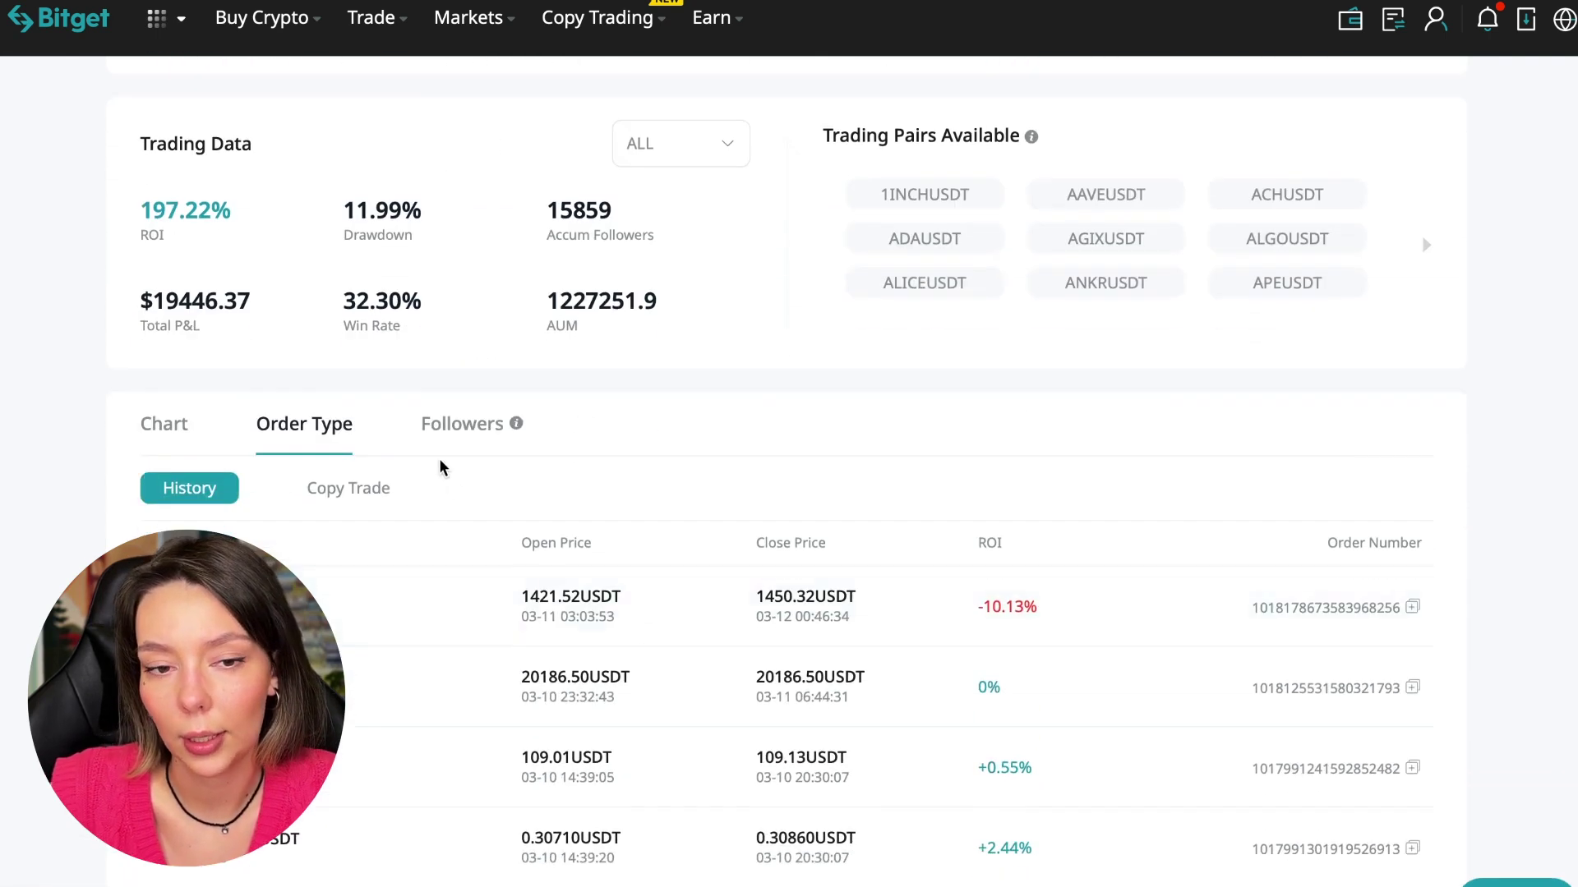
left_click(370, 491)
scroll(424, 504, "down", 2)
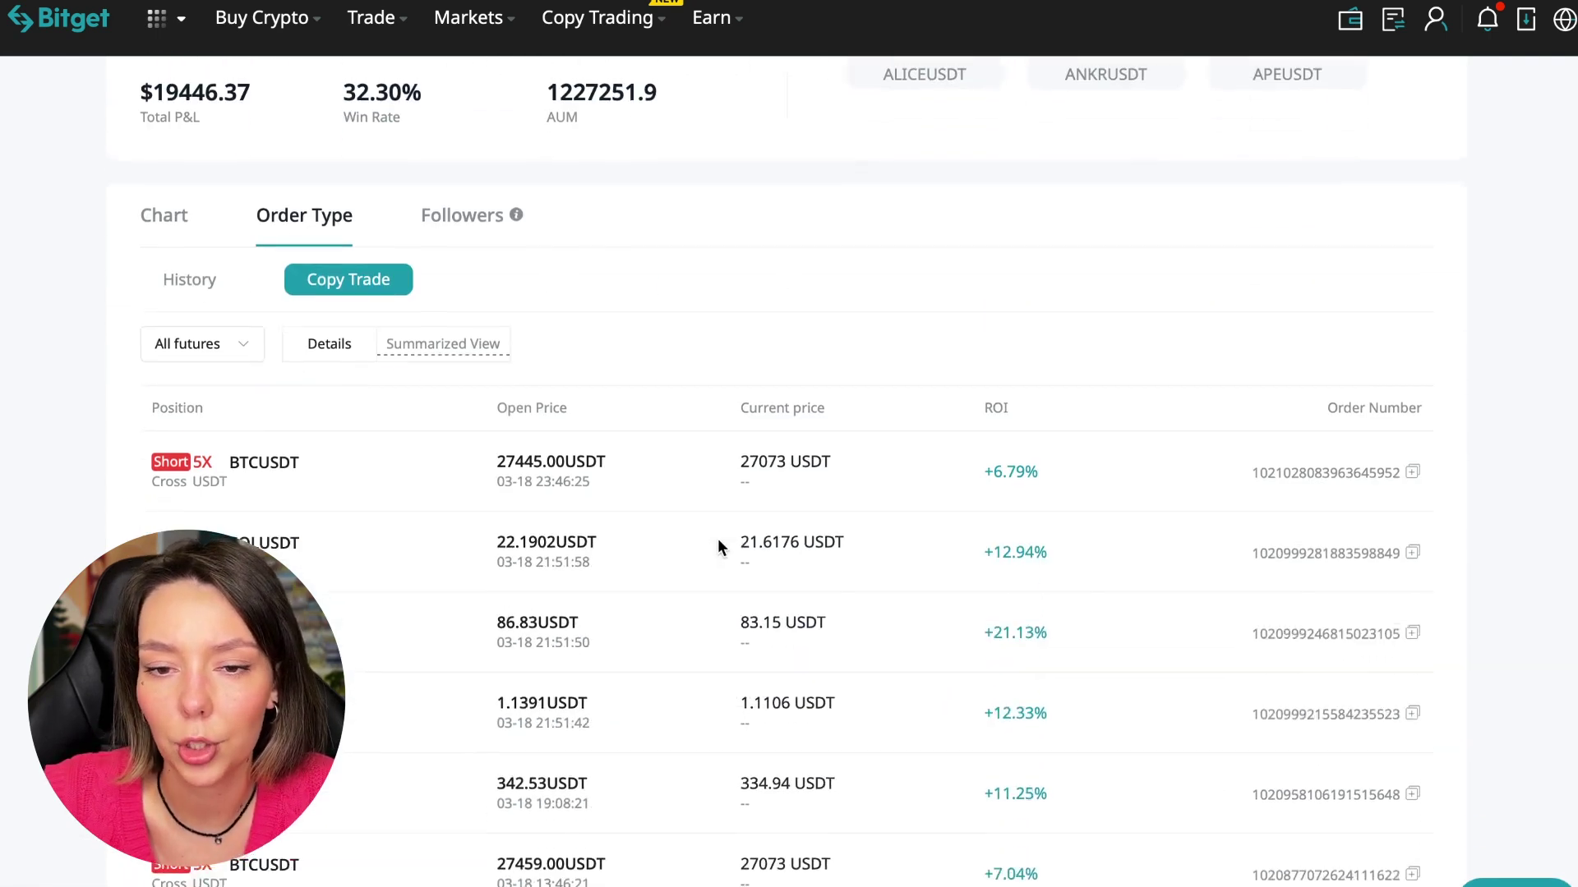
scroll(796, 664, "down", 1)
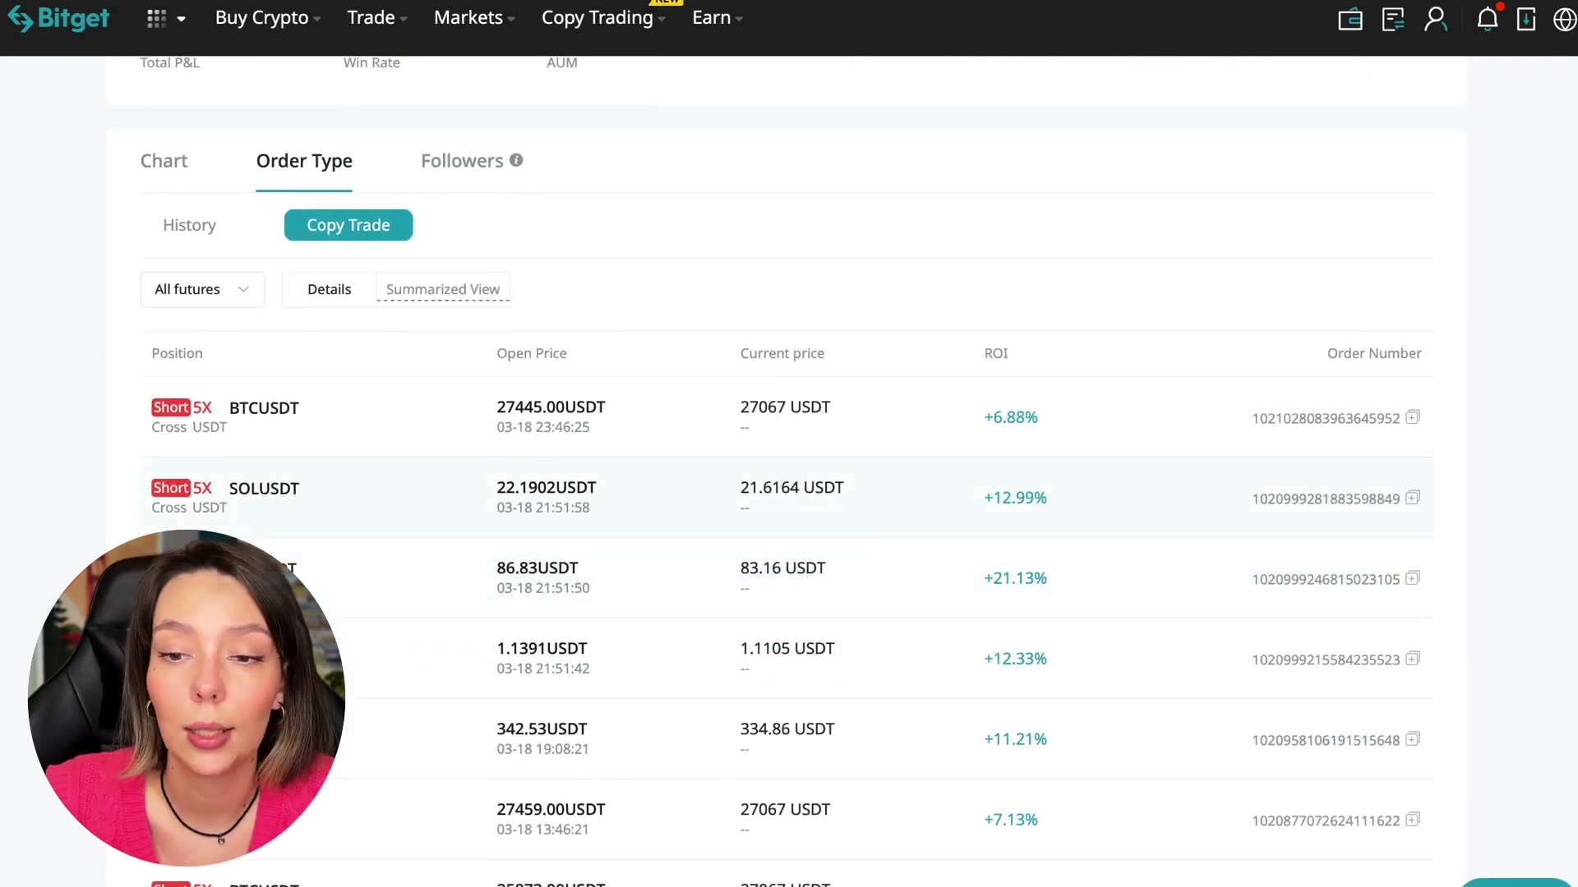
scroll(427, 669, "down", 4)
scroll(429, 670, "down", 2)
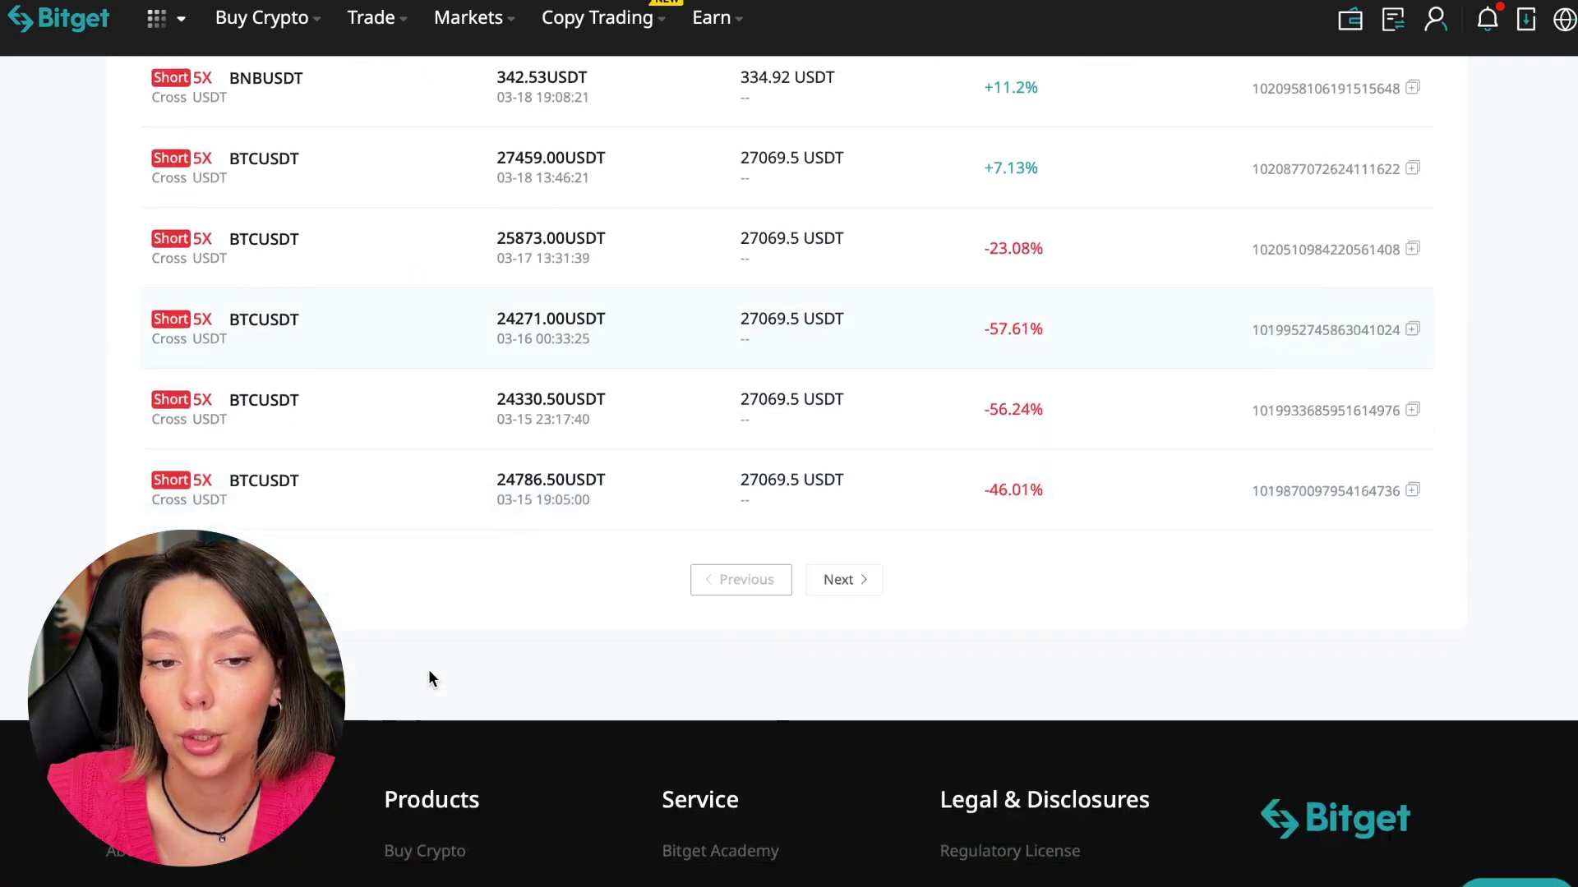
scroll(429, 669, "up", 3)
scroll(428, 670, "up", 2)
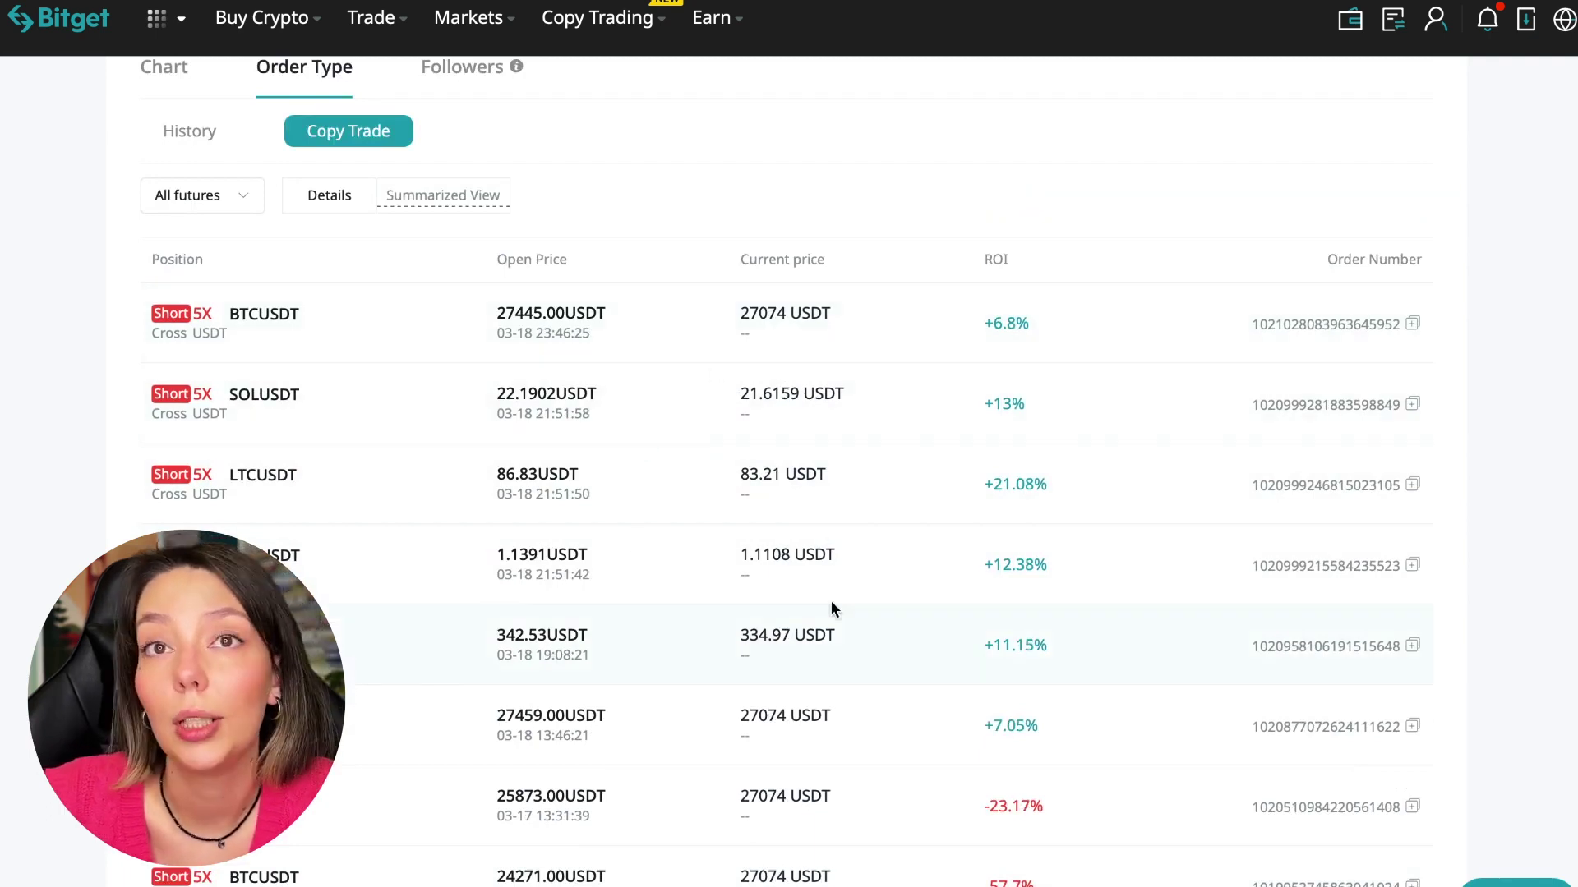
scroll(859, 582, "up", 3)
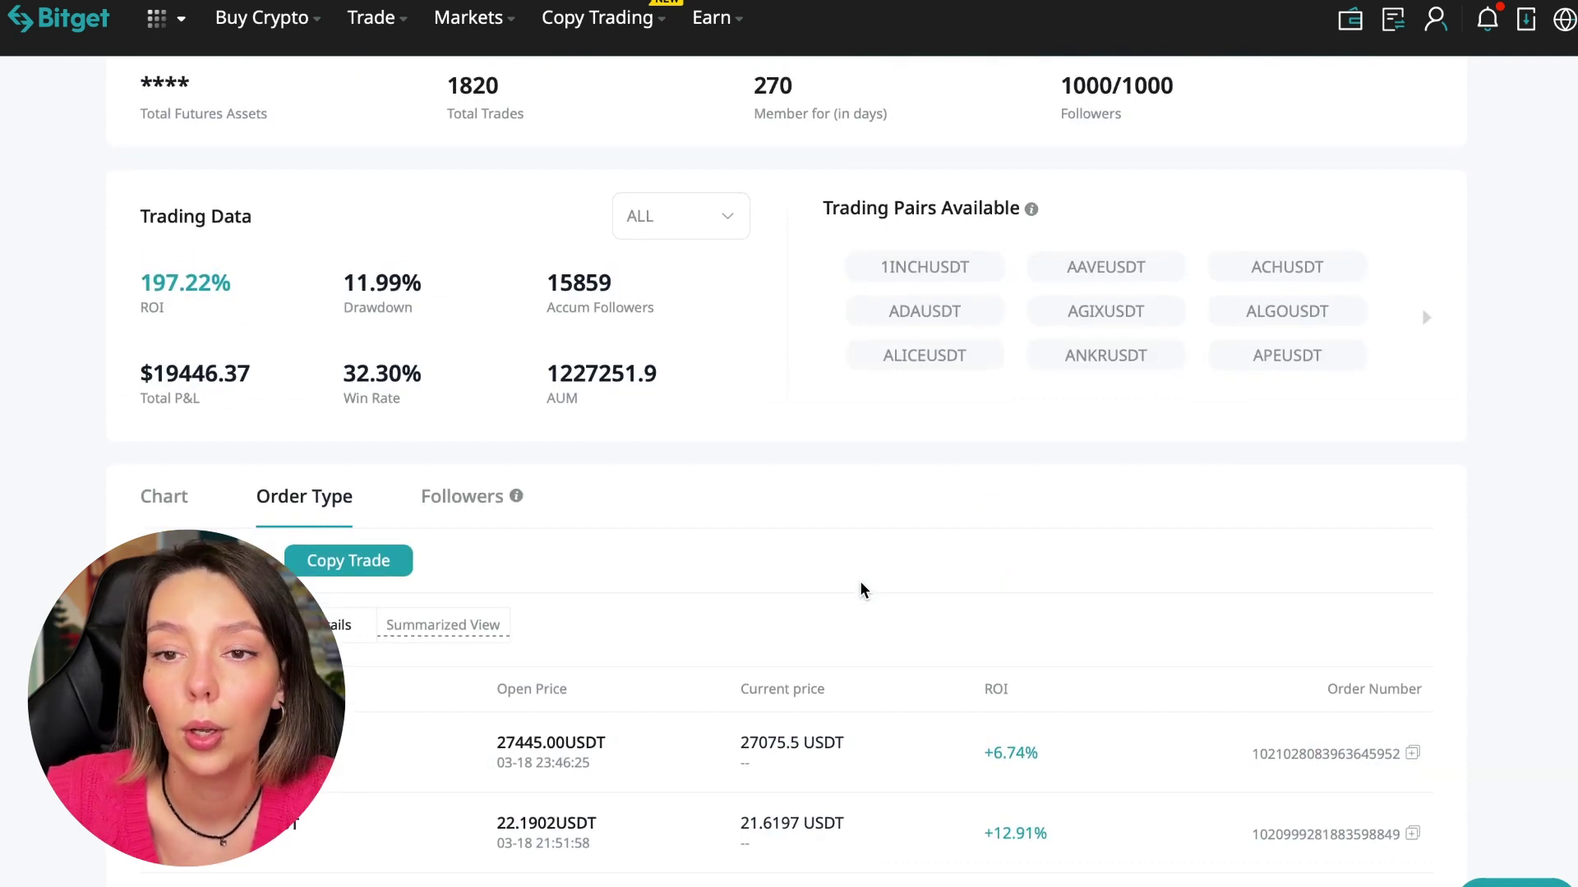
scroll(860, 590, "up", 3)
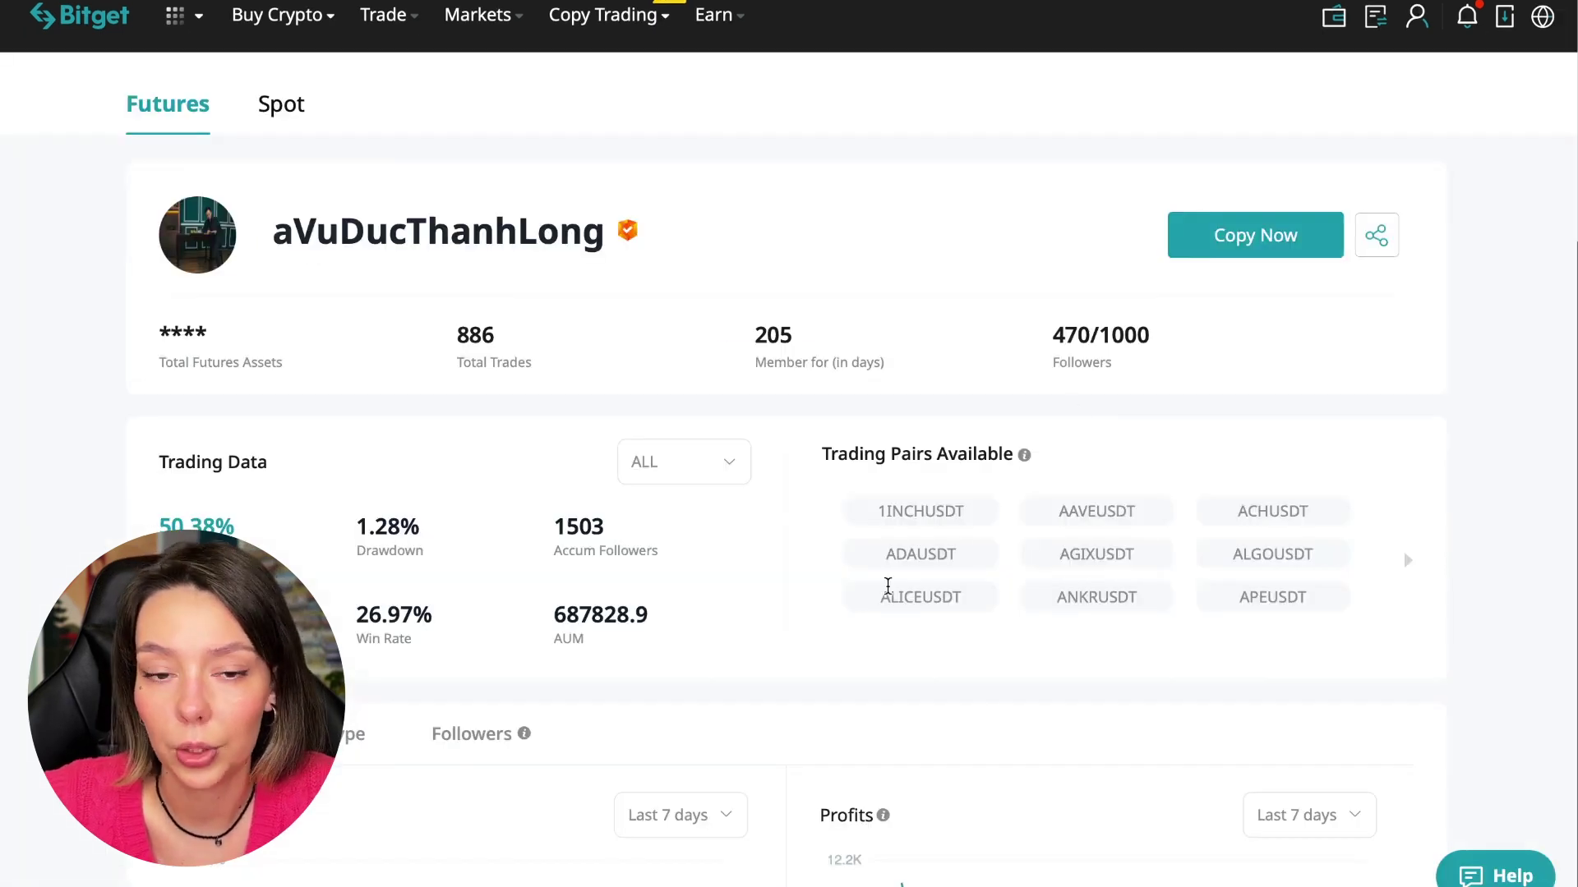
Start copying the trader, landing on the Follow the trader page
left_click(1248, 240)
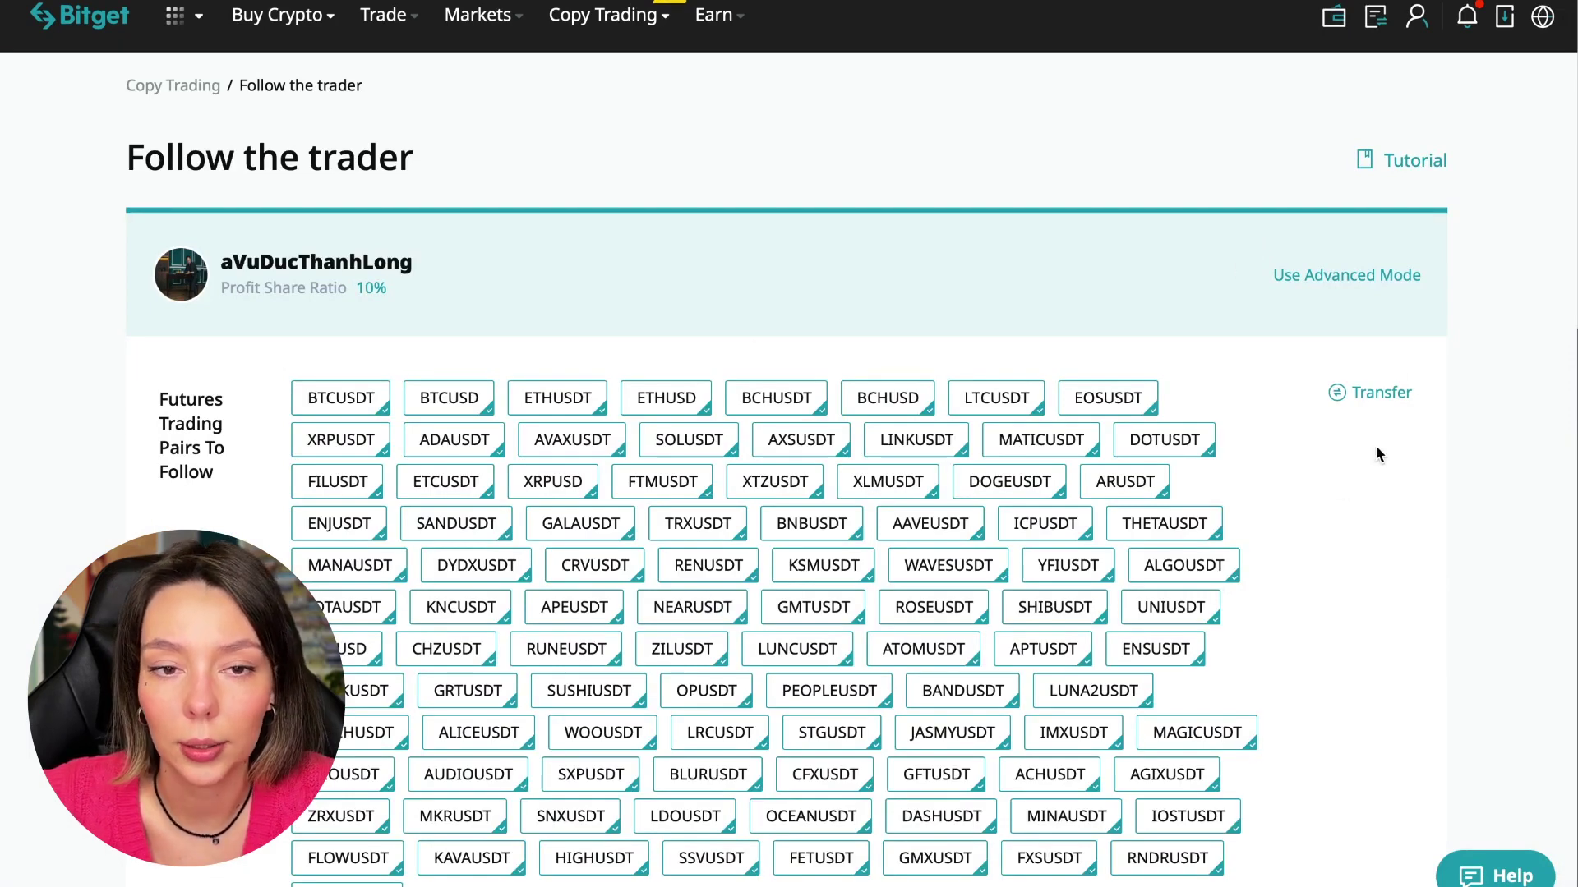
left_click(1349, 278)
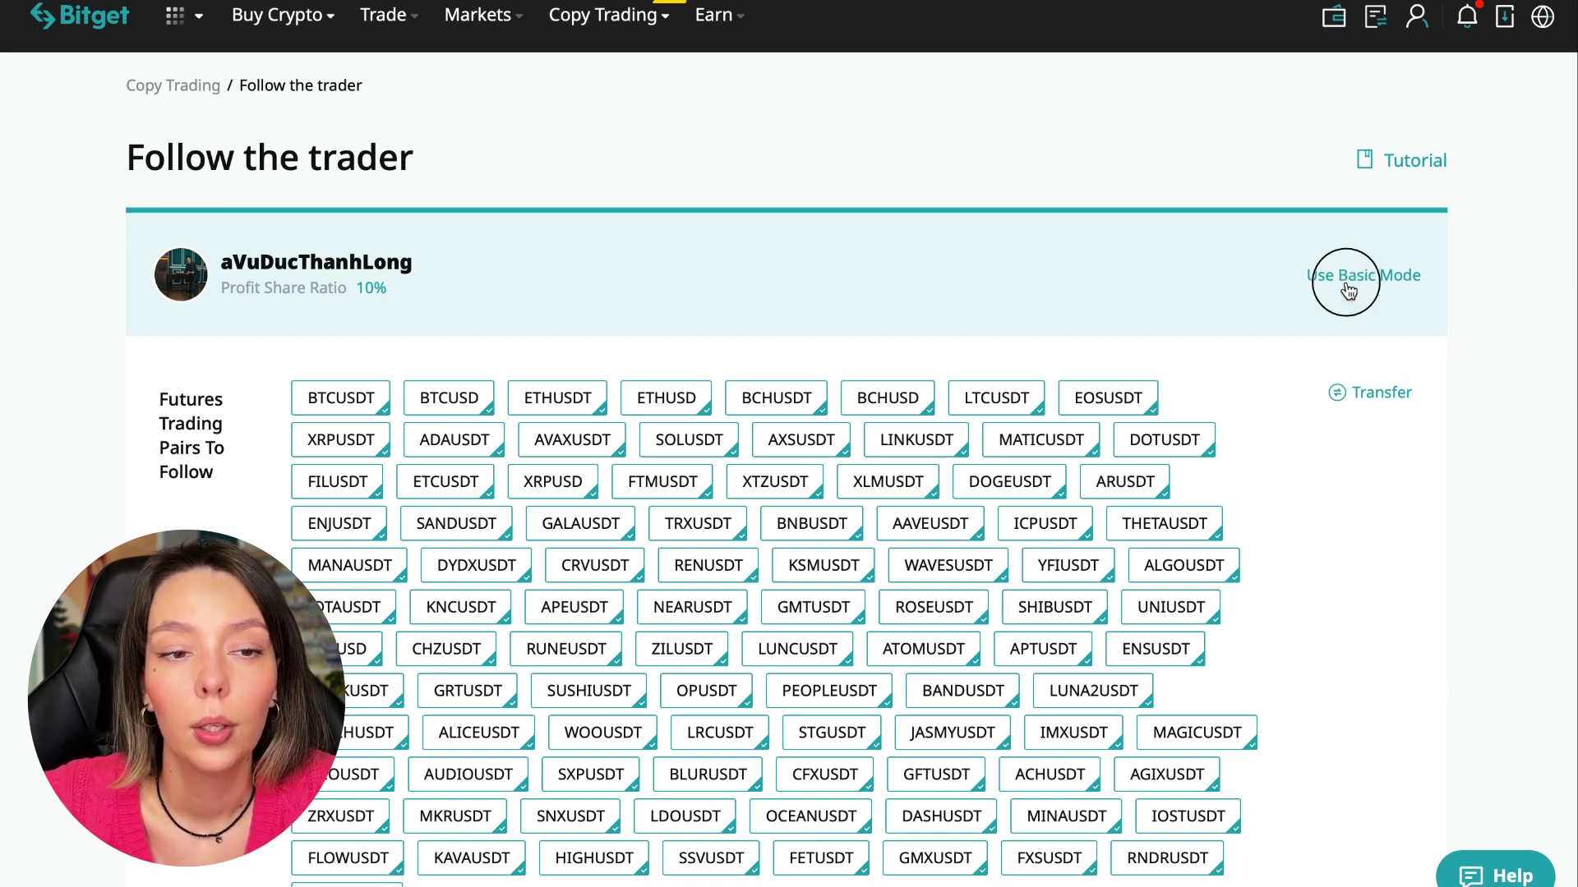
scroll(1254, 406, "down", 4)
scroll(1254, 406, "up", 2)
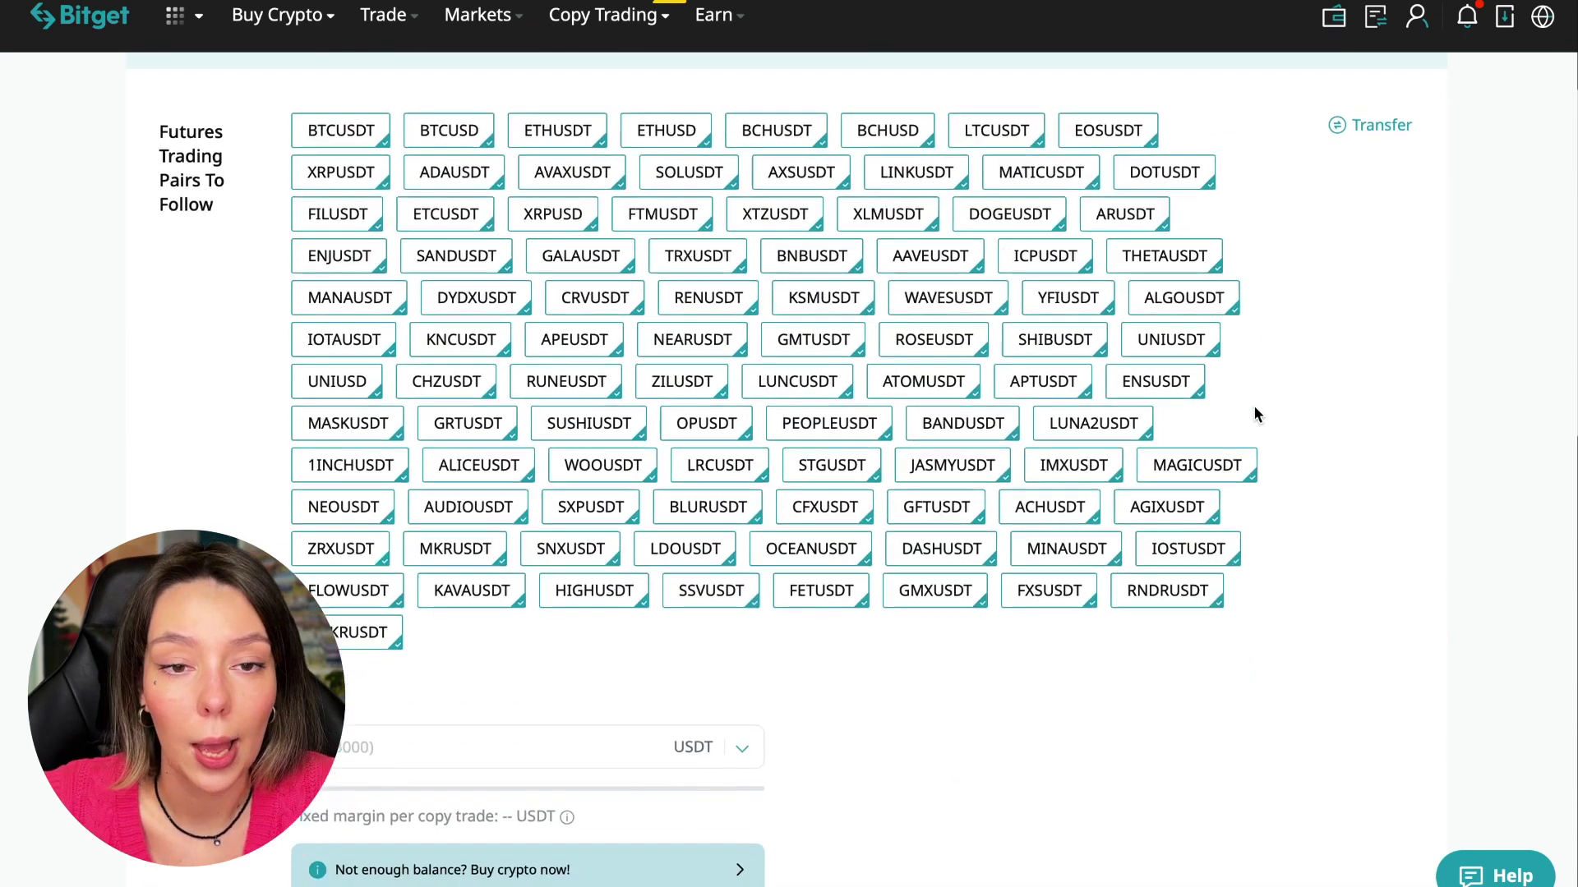
scroll(1254, 406, "up", 2)
left_click(1351, 203)
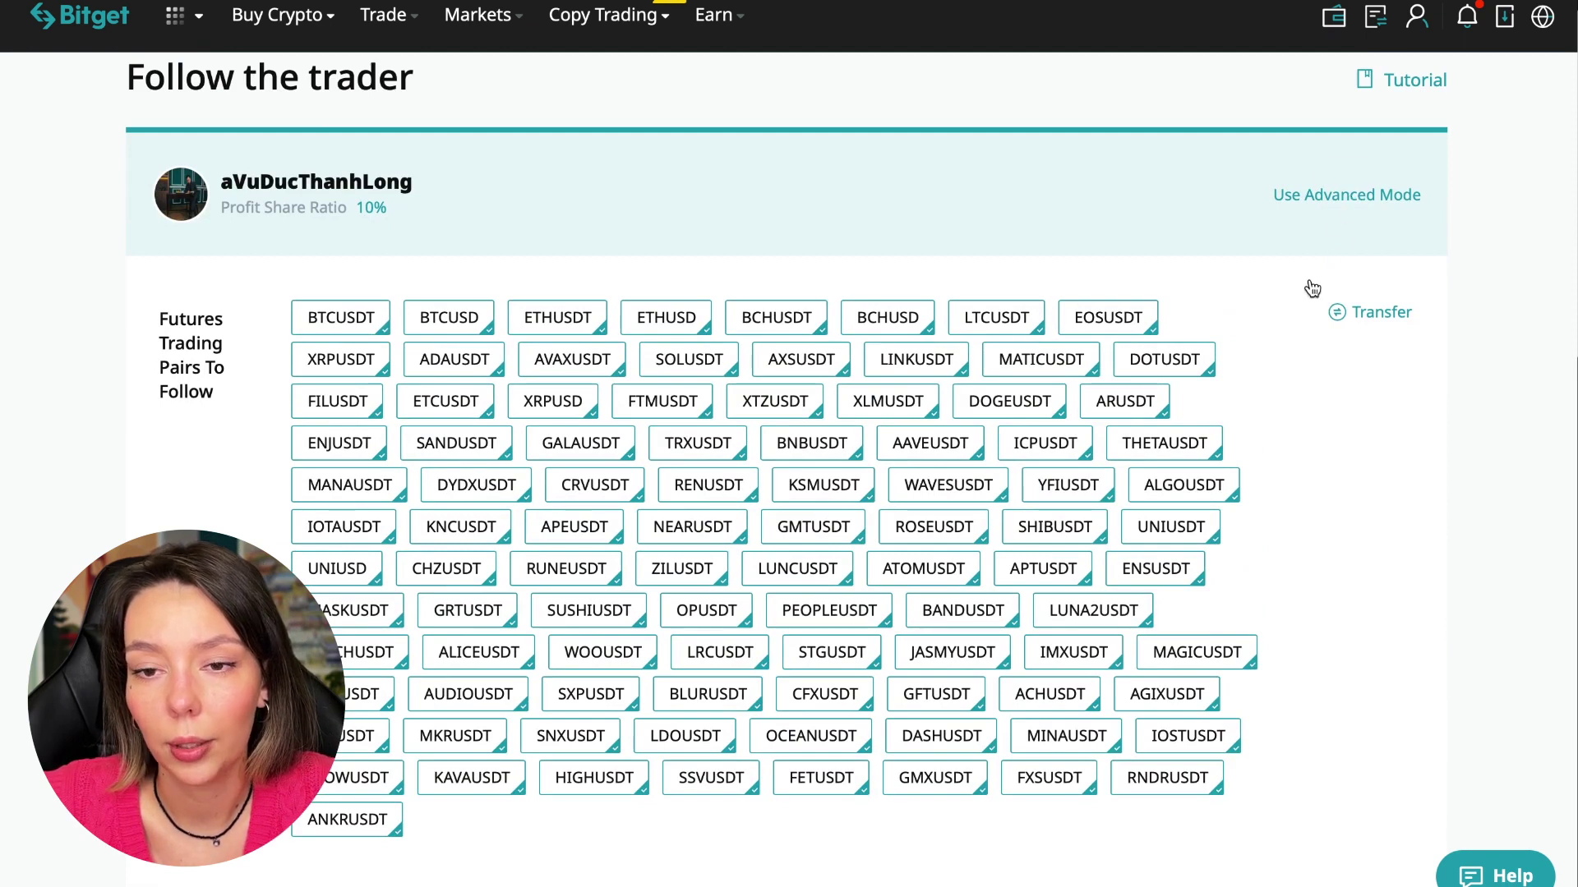
scroll(1295, 310, "down", 4)
scroll(1296, 310, "up", 5)
scroll(779, 539, "down", 10)
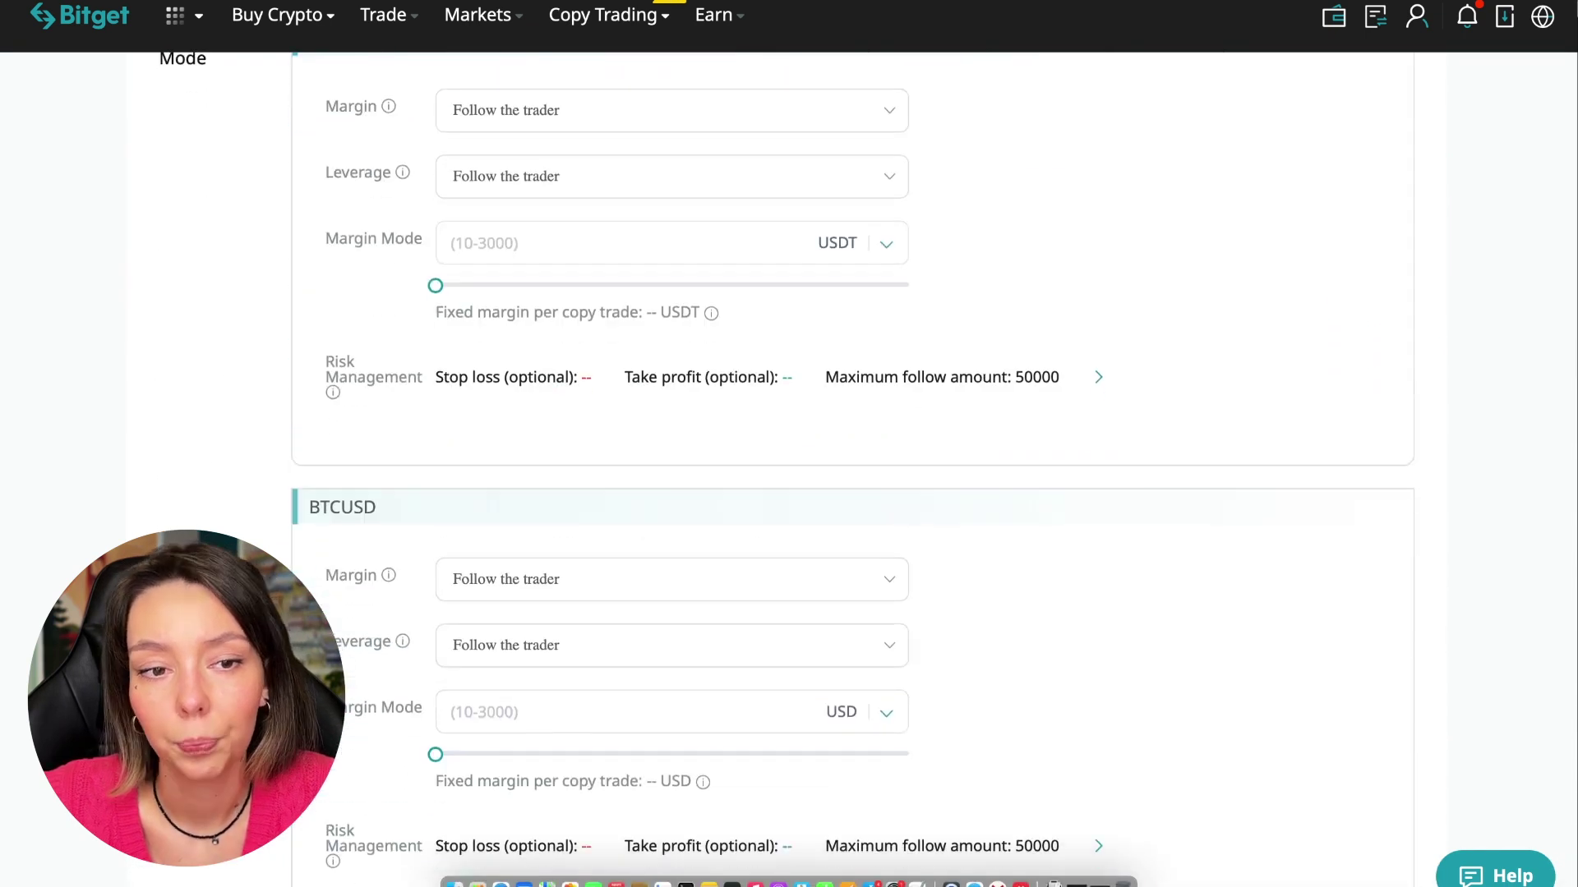
scroll(779, 538, "down", 5)
scroll(779, 548, "down", 2)
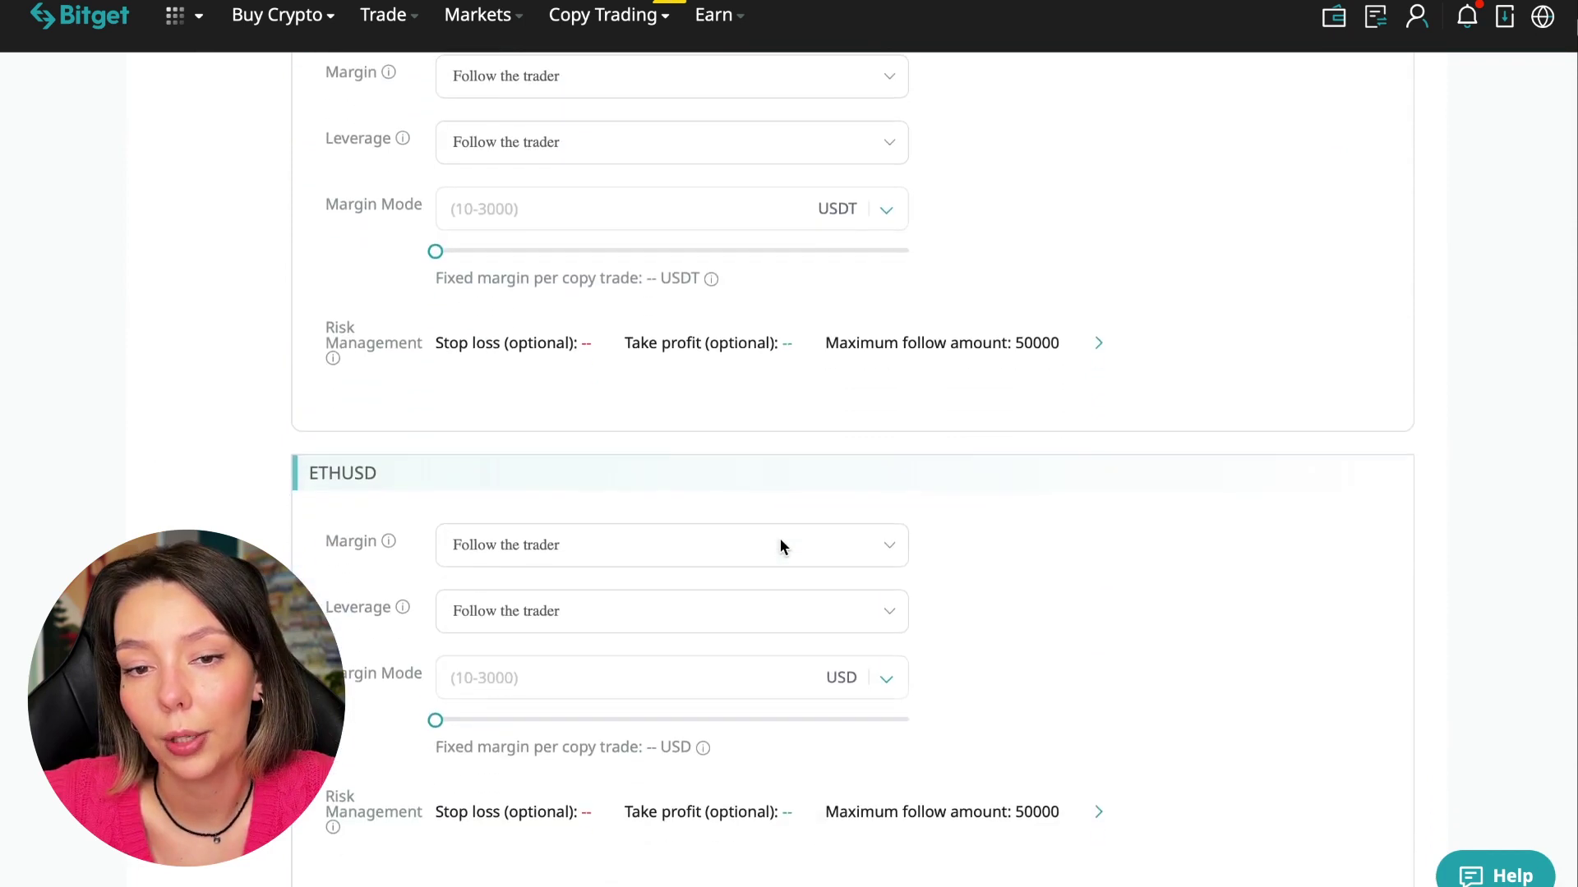
scroll(1024, 577, "down", 1)
scroll(1023, 577, "down", 1)
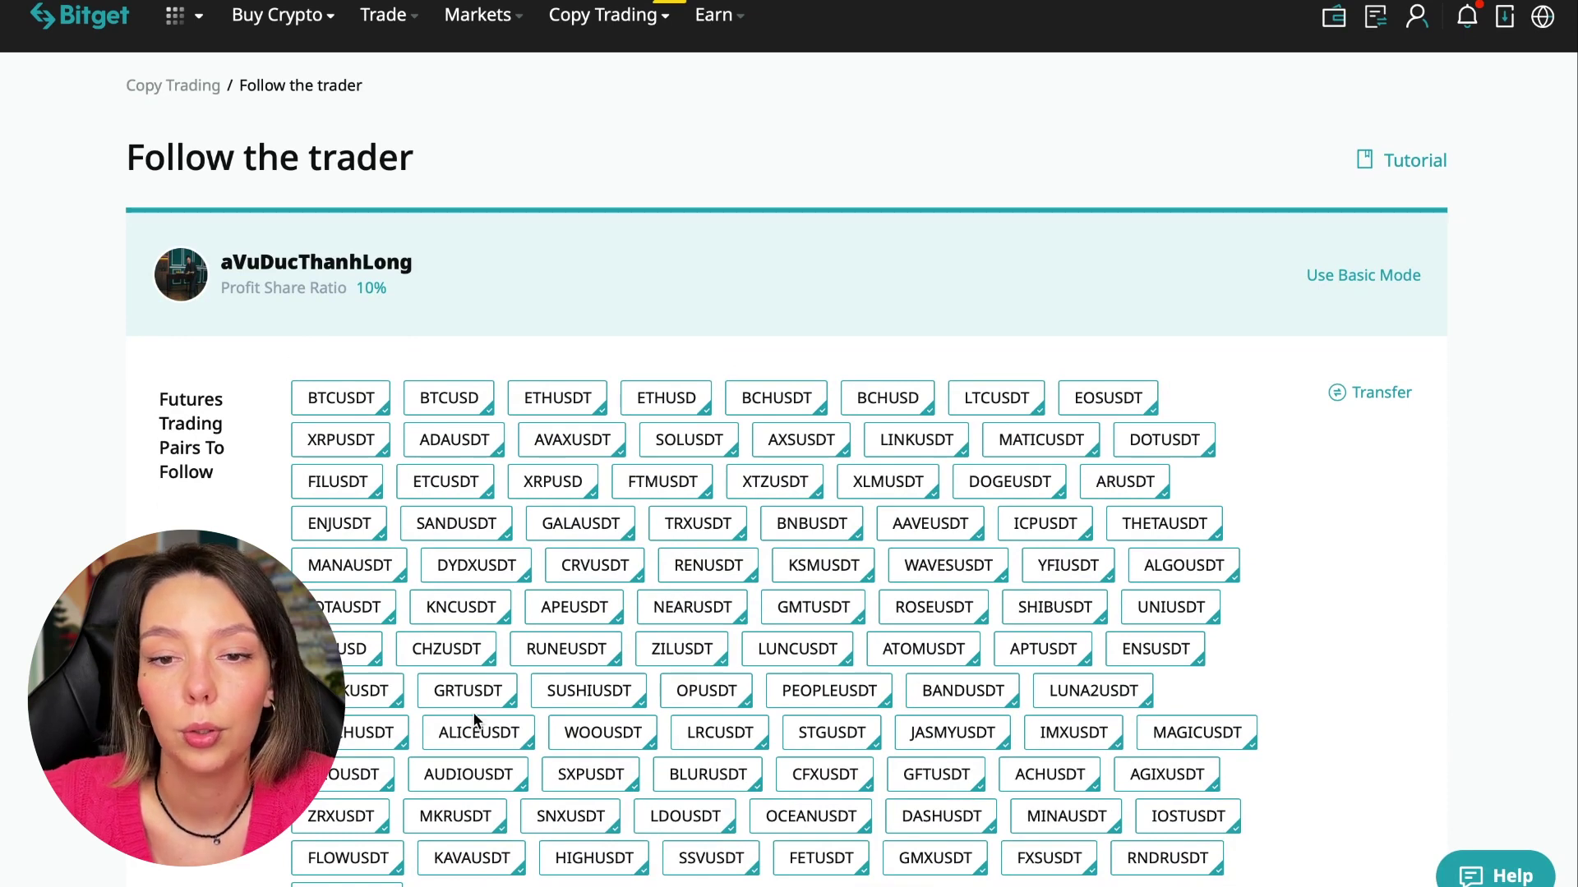
scroll(1331, 693, "down", 3)
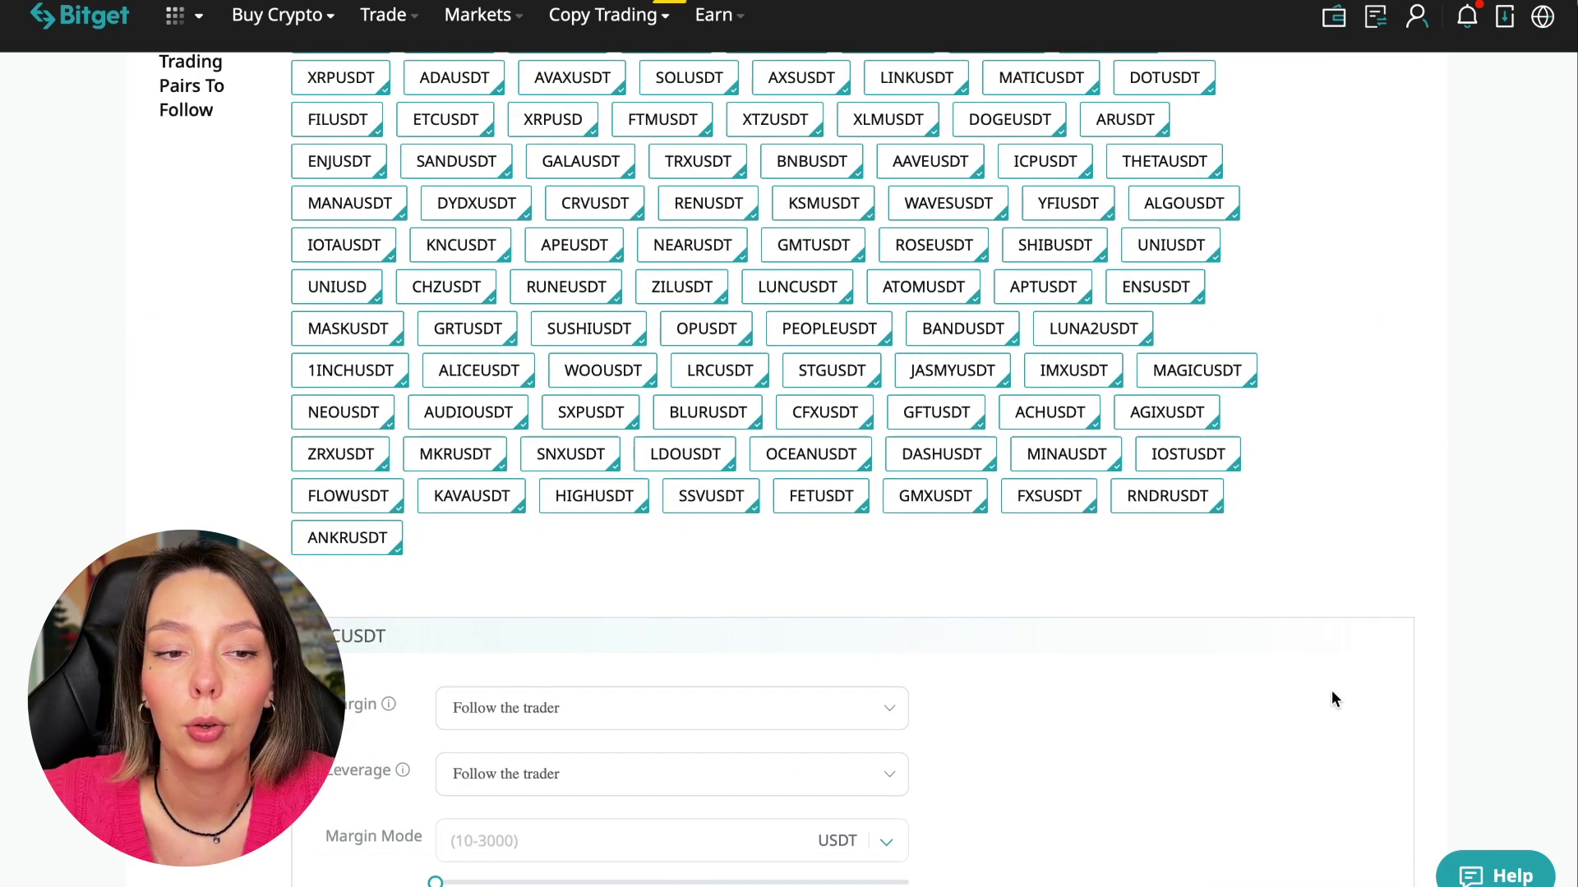
scroll(1331, 697, "up", 5)
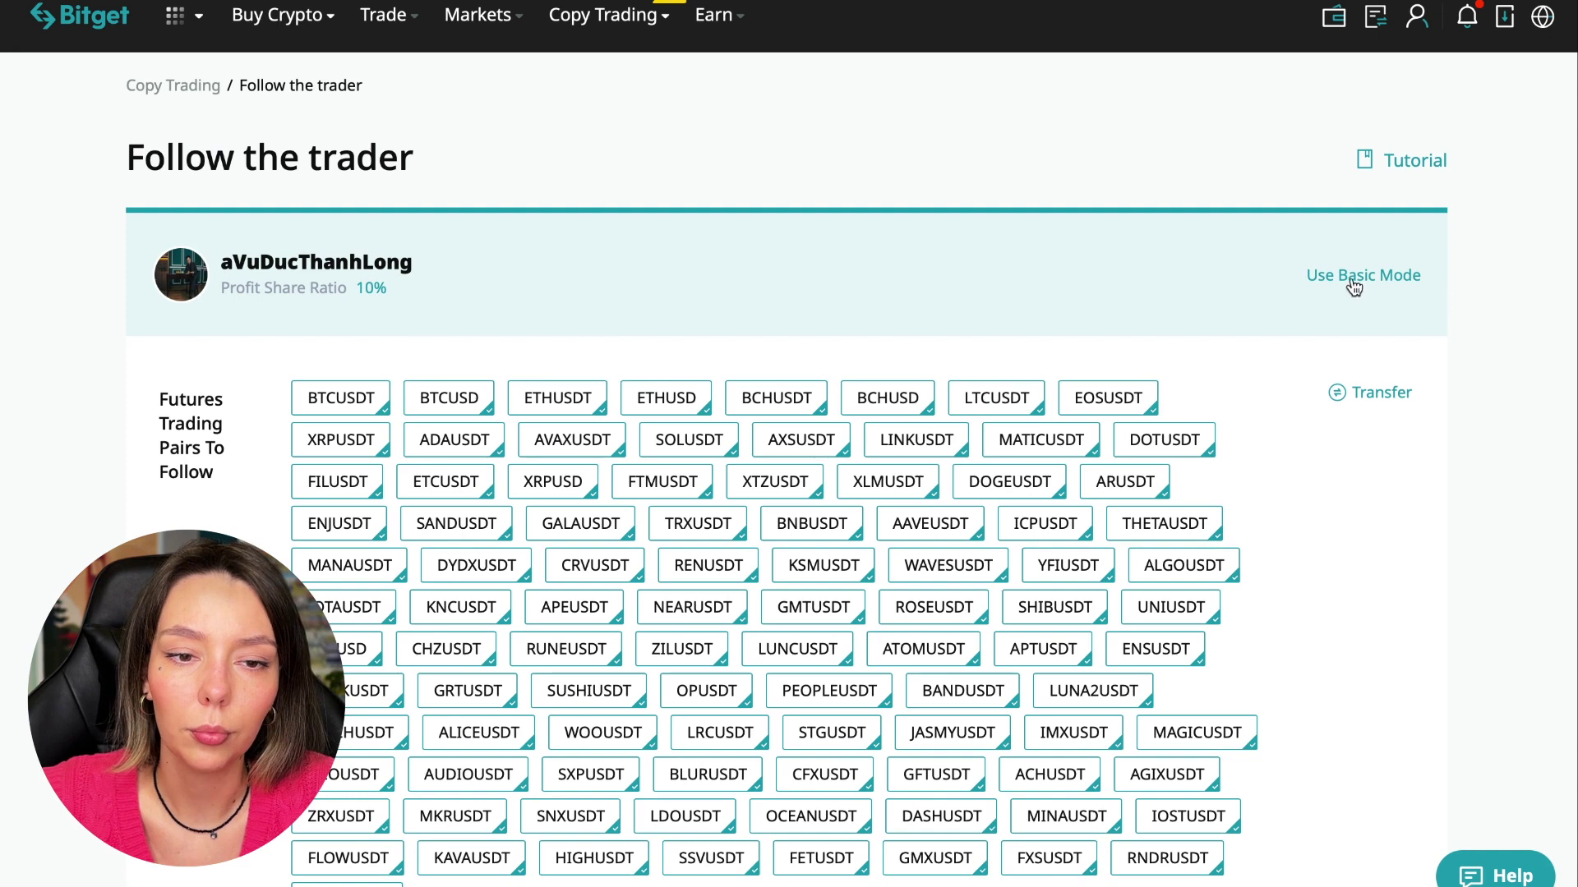
left_click(1353, 284)
scroll(1310, 521, "down", 3)
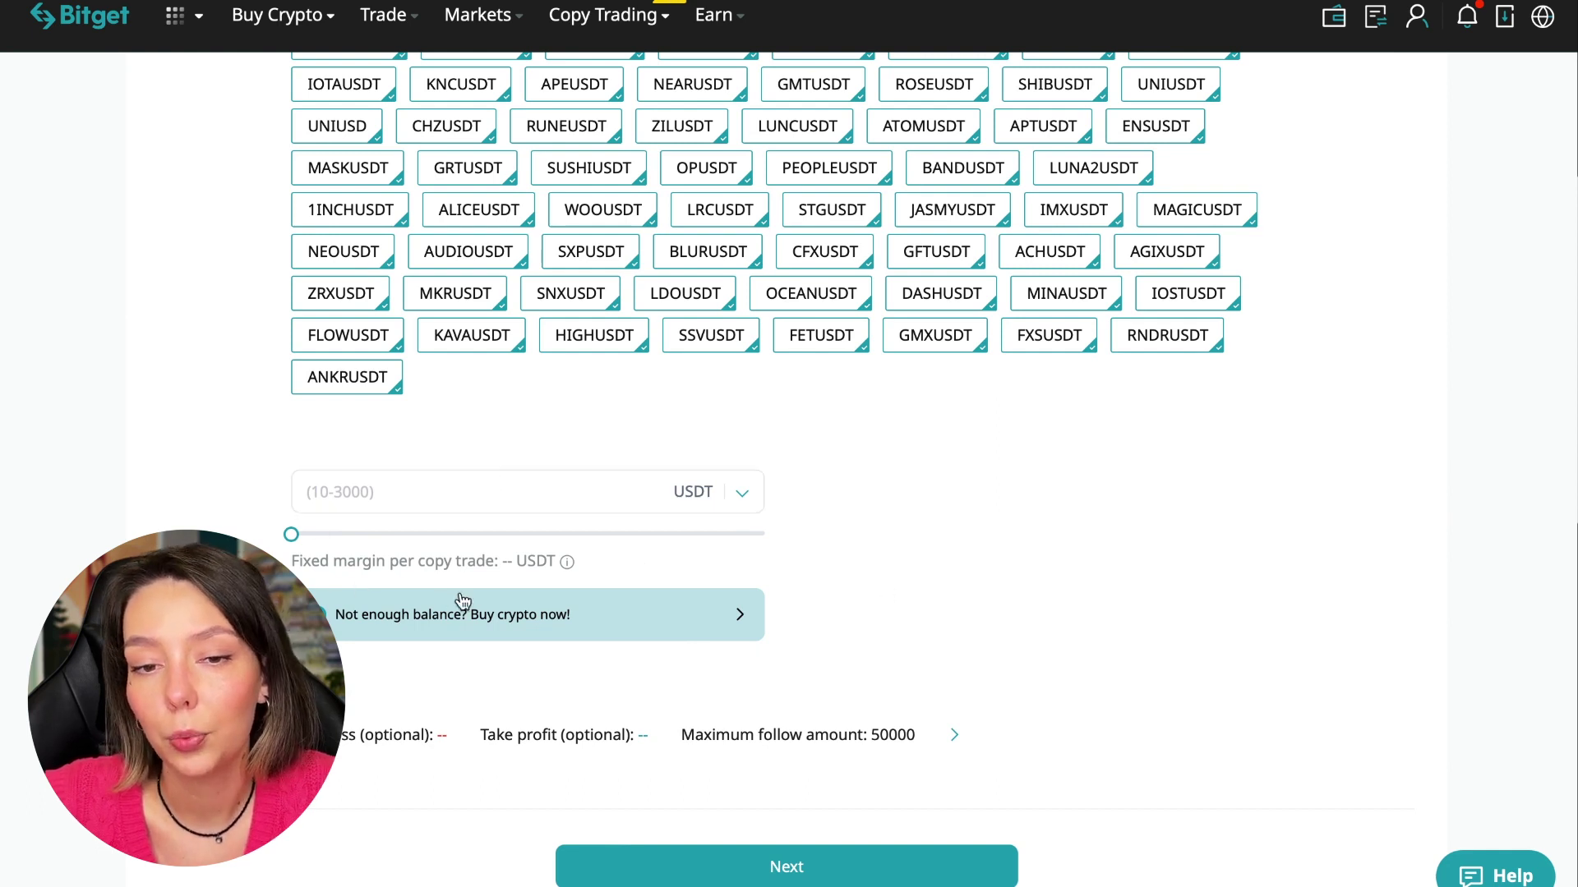
Set a fixed margin of 10 USDT per copy trade
left_click(444, 500)
type("10")
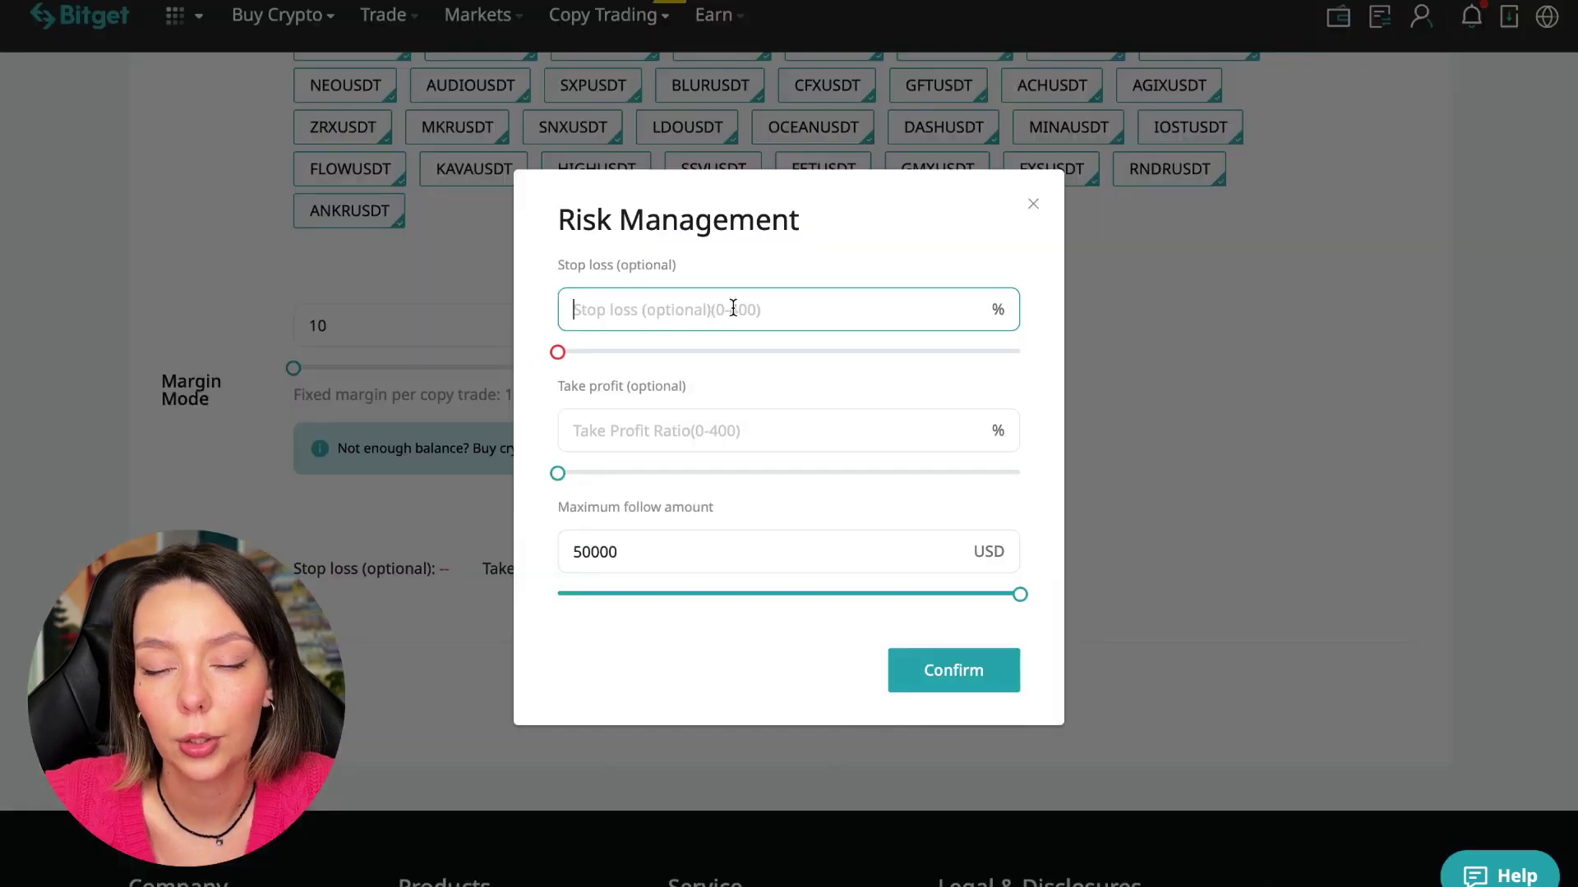
Set maximum follow amount to 30, leave stop loss and take profit empty, and confirm
left_click(748, 431)
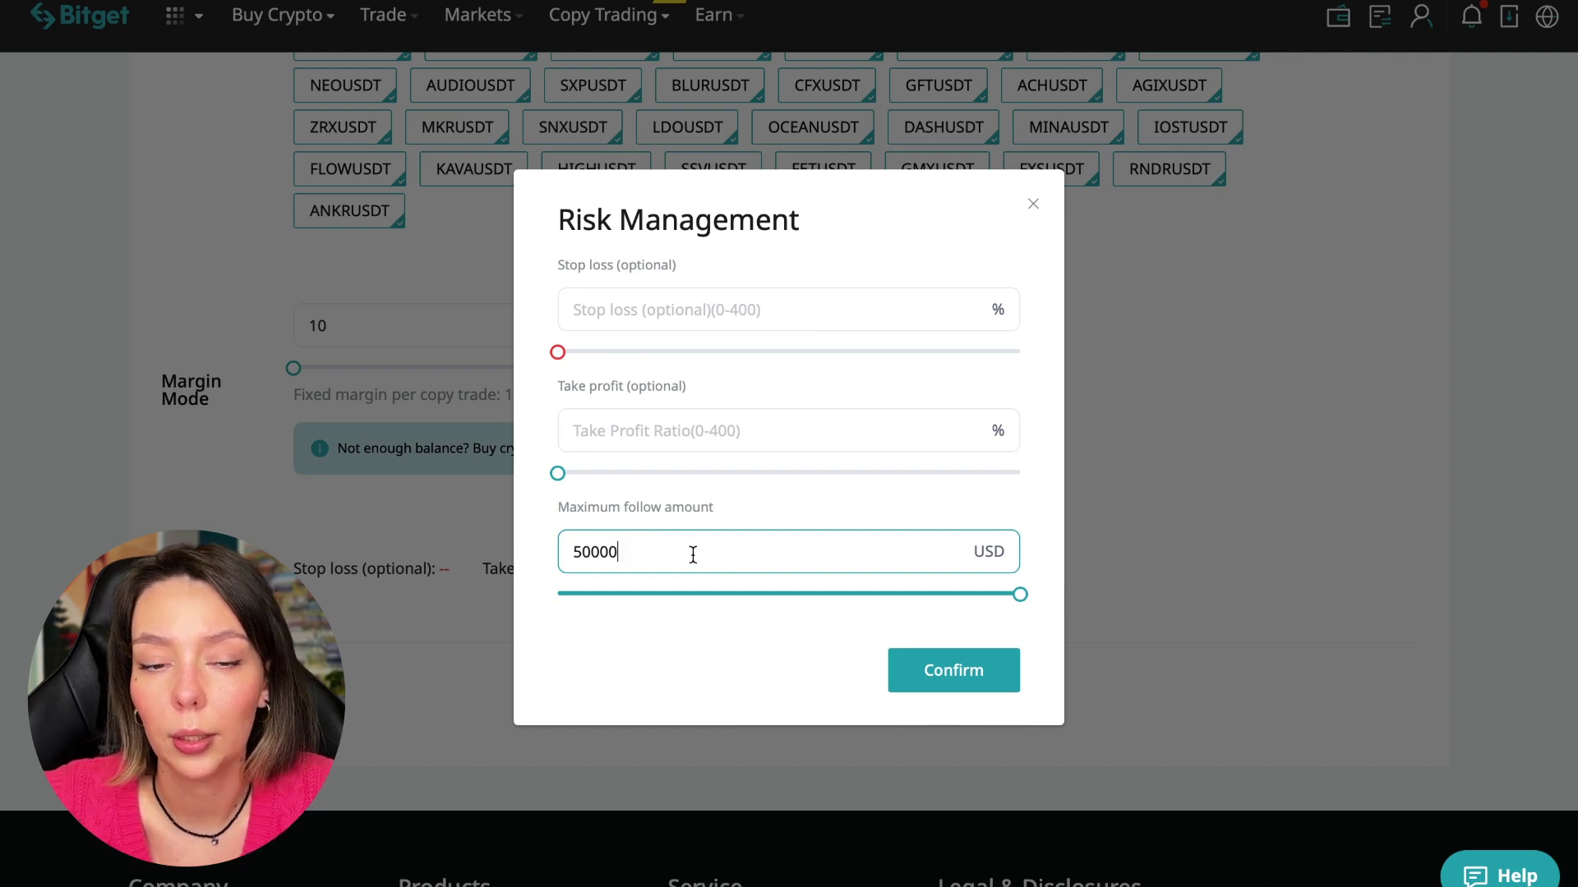
left_click_drag(1020, 595, 521, 616)
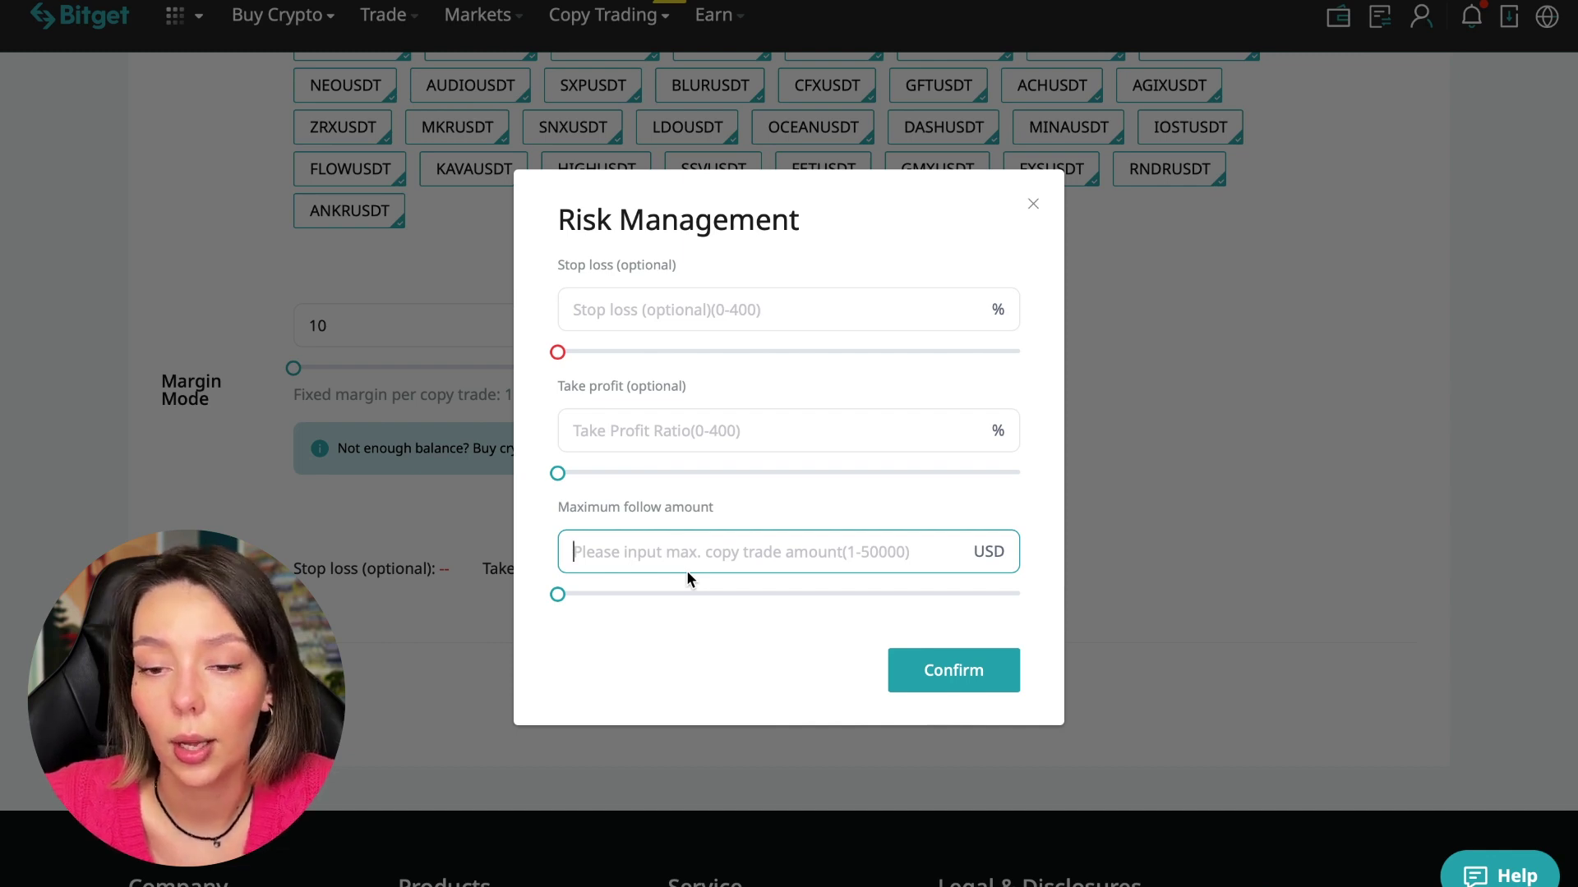
type("30")
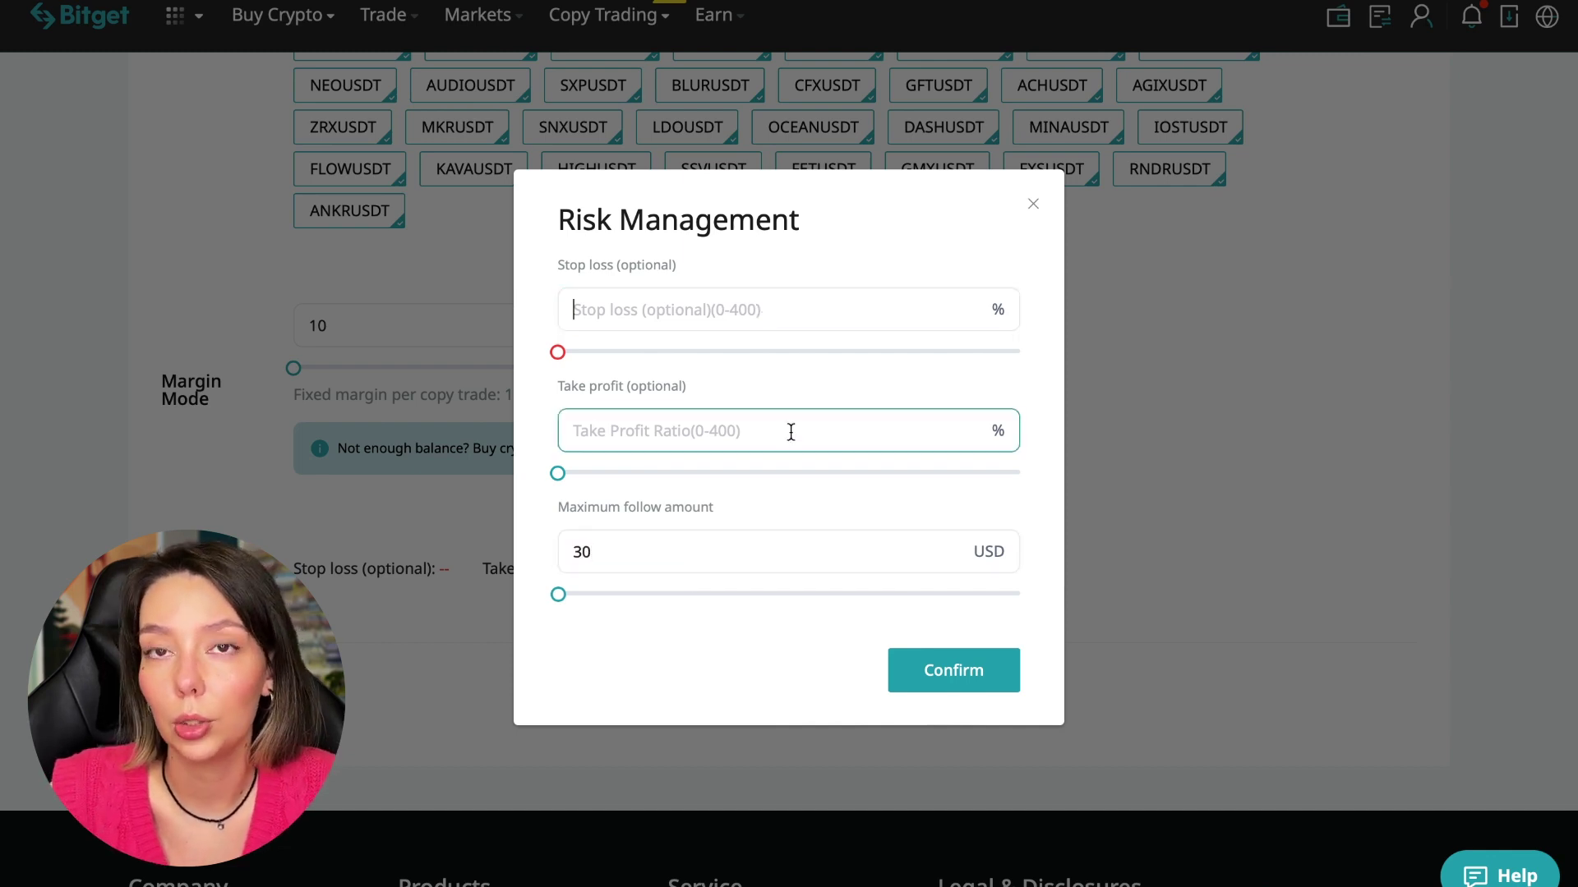
left_click(861, 316)
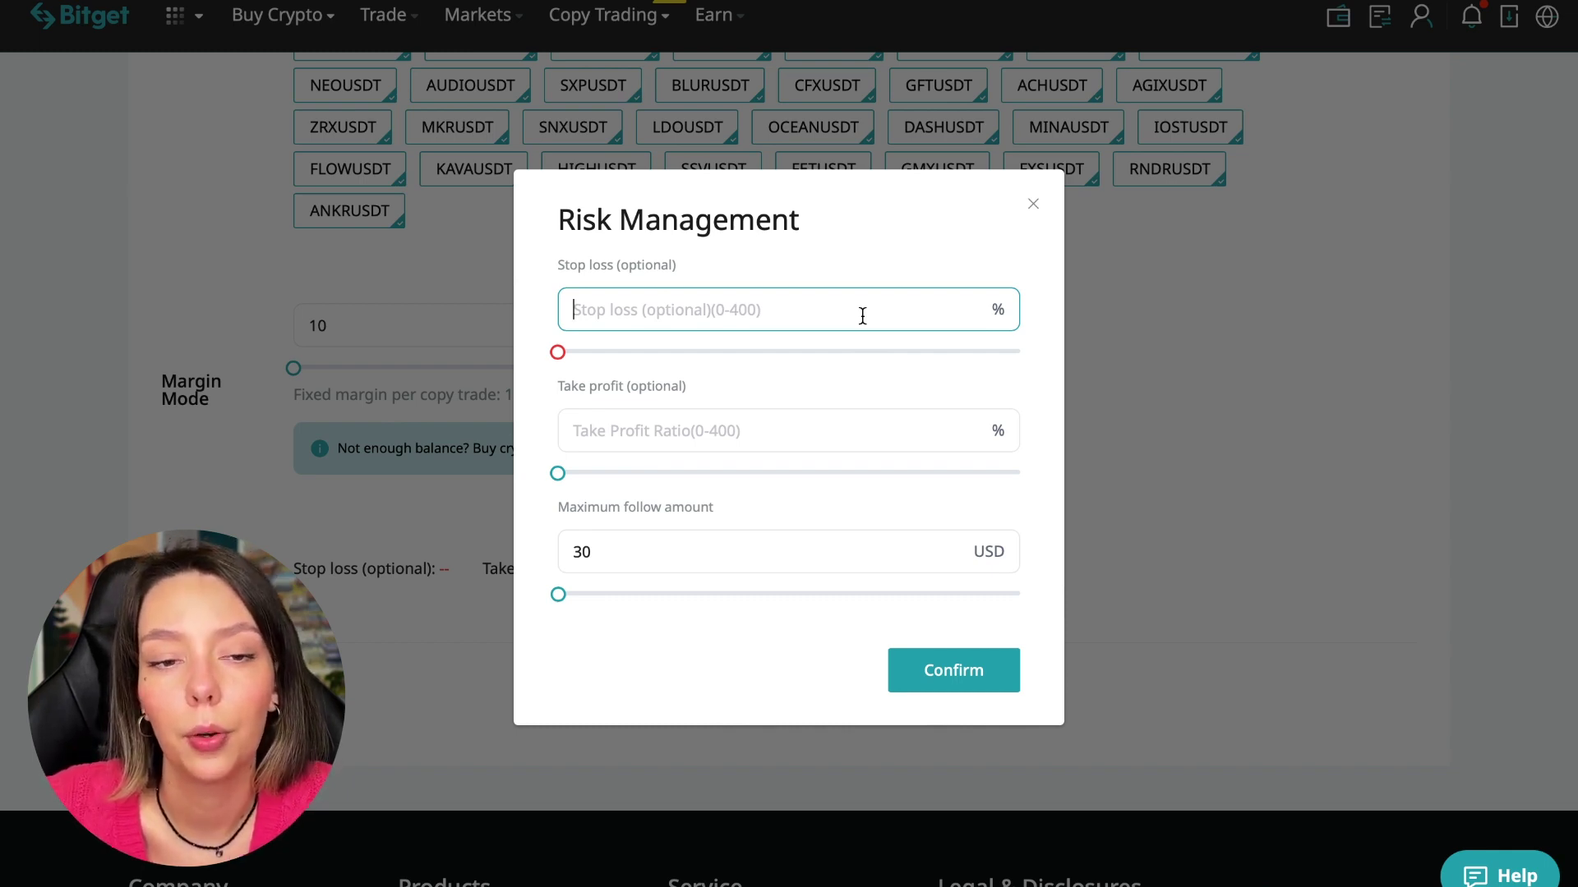
left_click(981, 685)
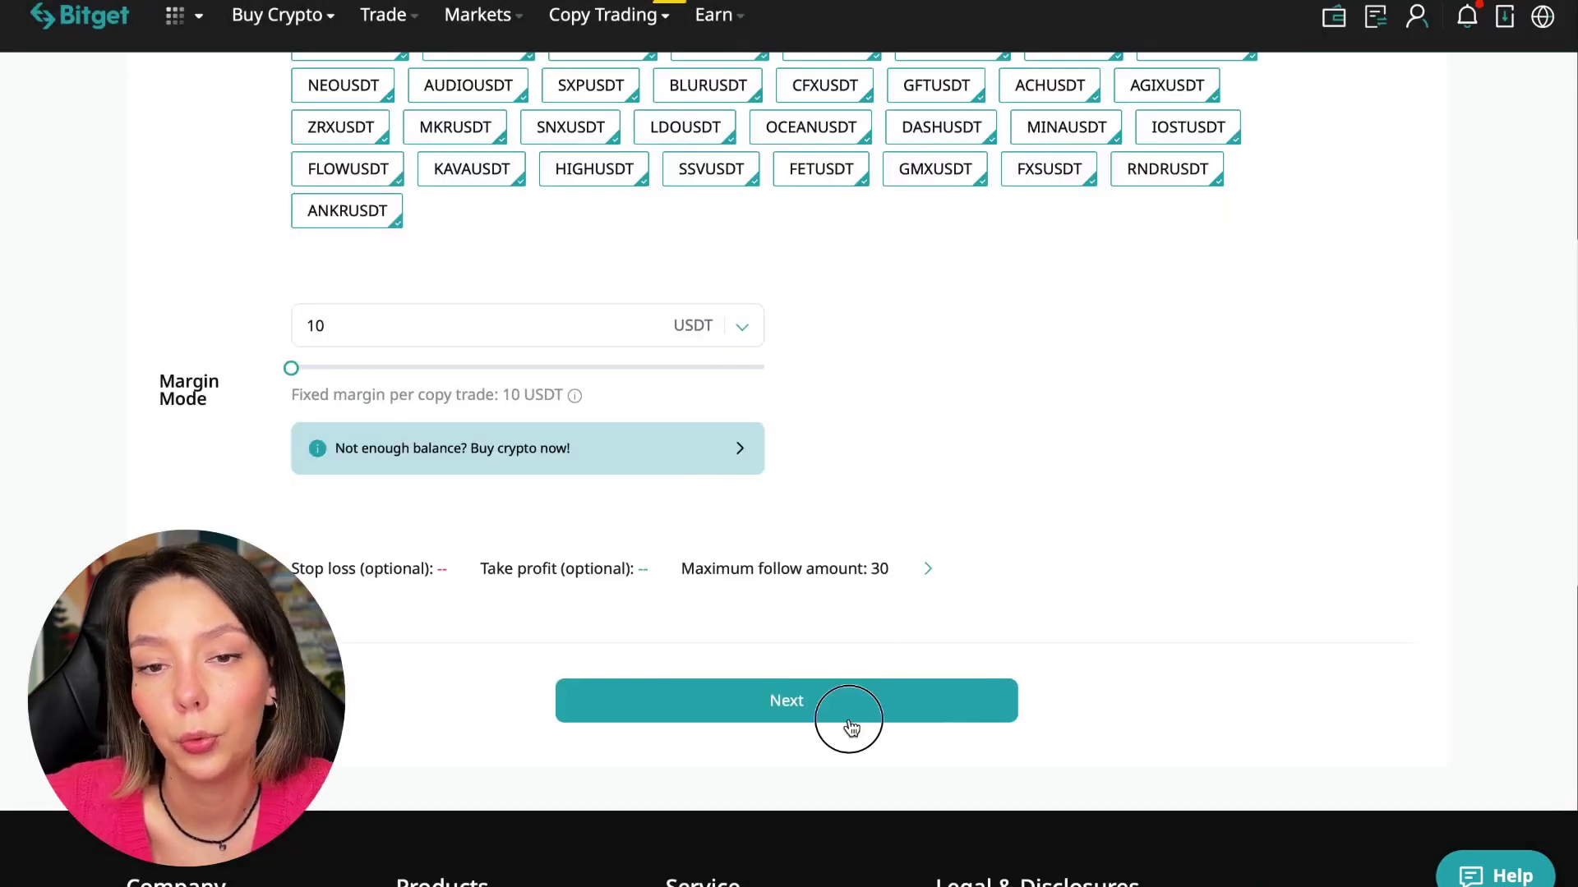
left_click(850, 727)
scroll(705, 494, "down", 2)
scroll(705, 494, "down", 2)
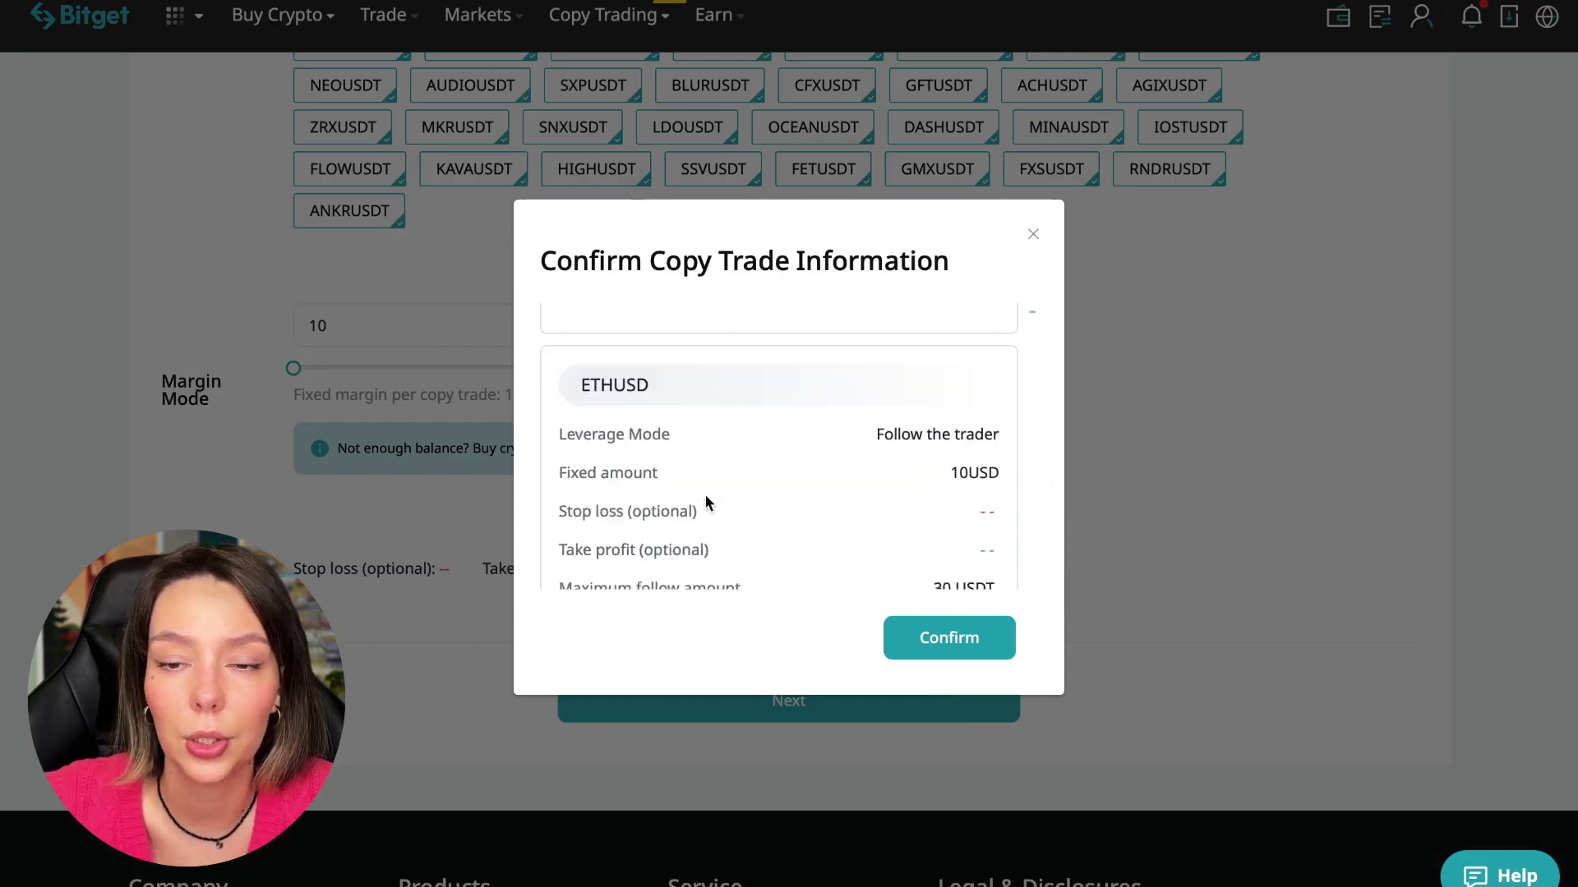
scroll(706, 495, "down", 3)
scroll(705, 494, "down", 3)
scroll(705, 495, "down", 3)
left_click(967, 645)
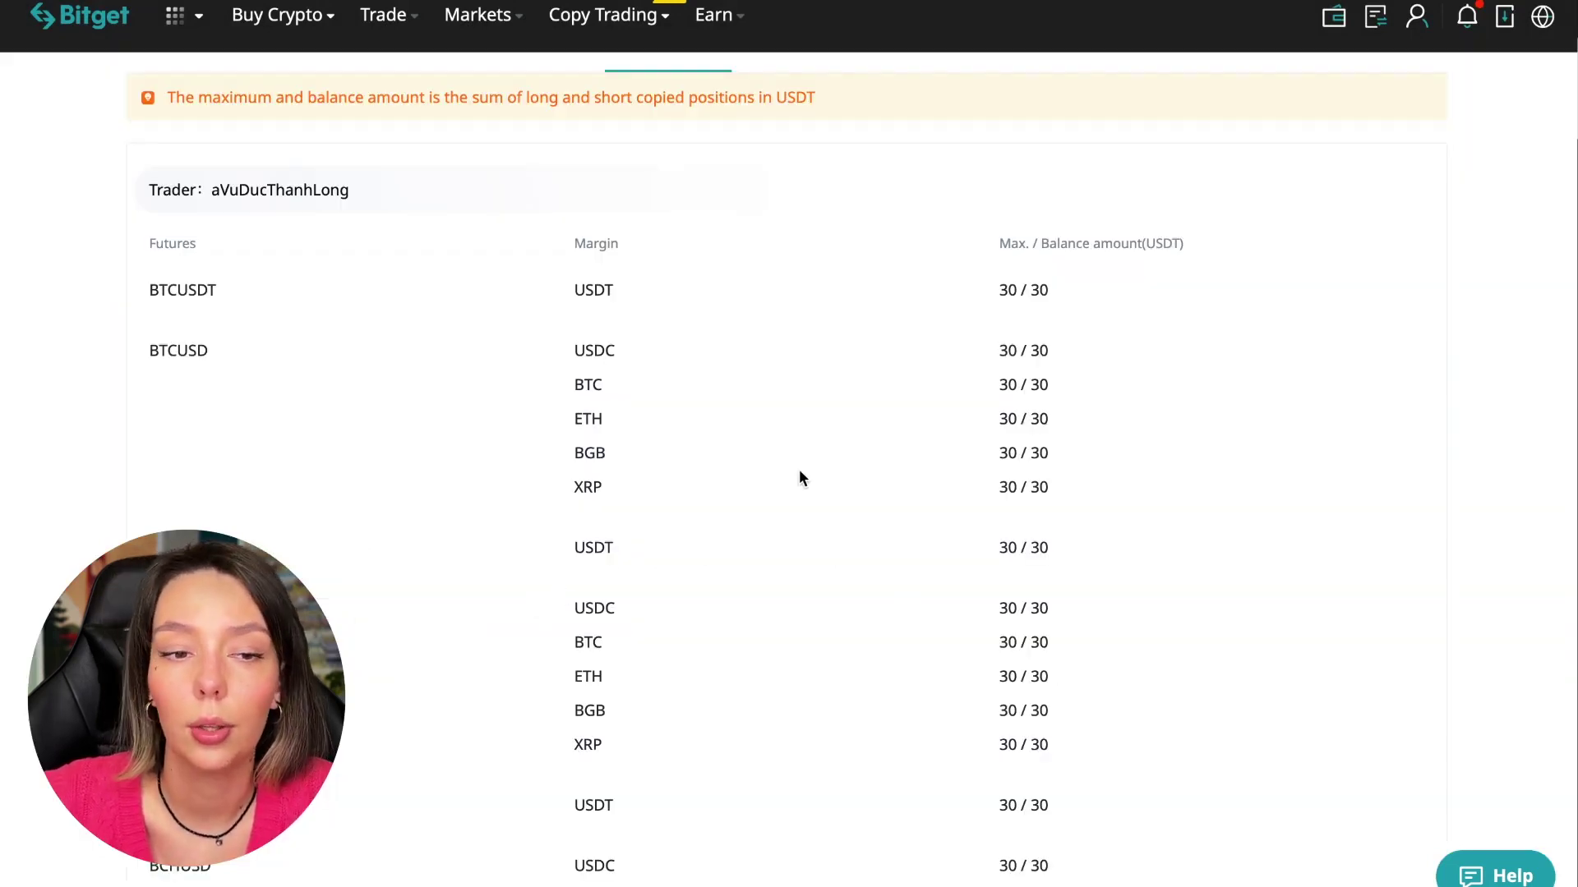
scroll(783, 590, "down", 5)
scroll(783, 599, "down", 5)
scroll(783, 599, "up", 3)
scroll(782, 600, "up", 2)
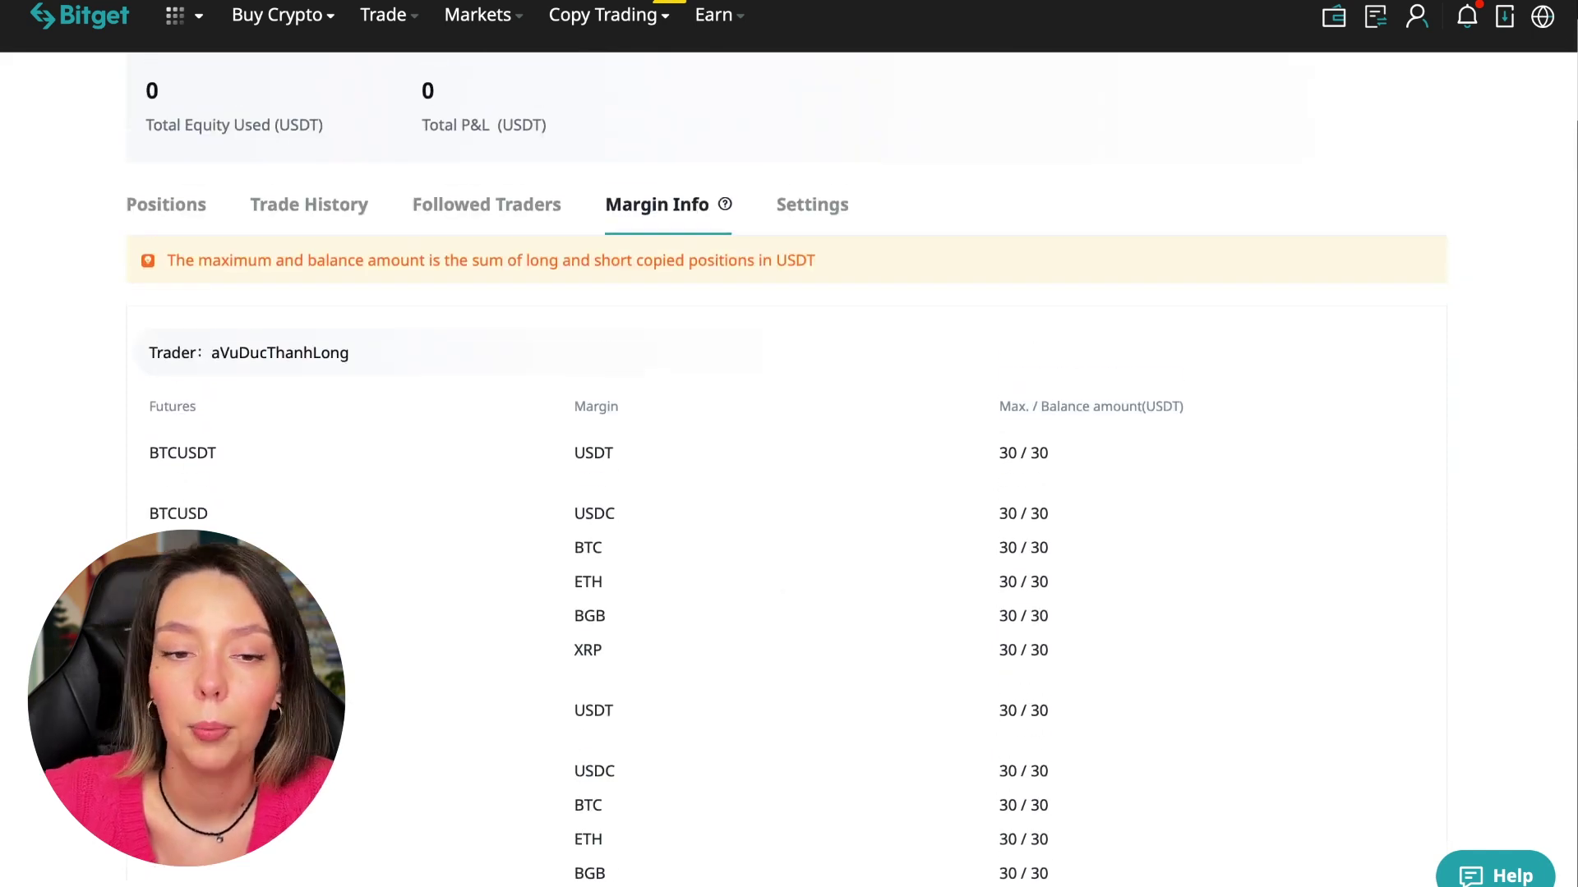
scroll(783, 599, "up", 2)
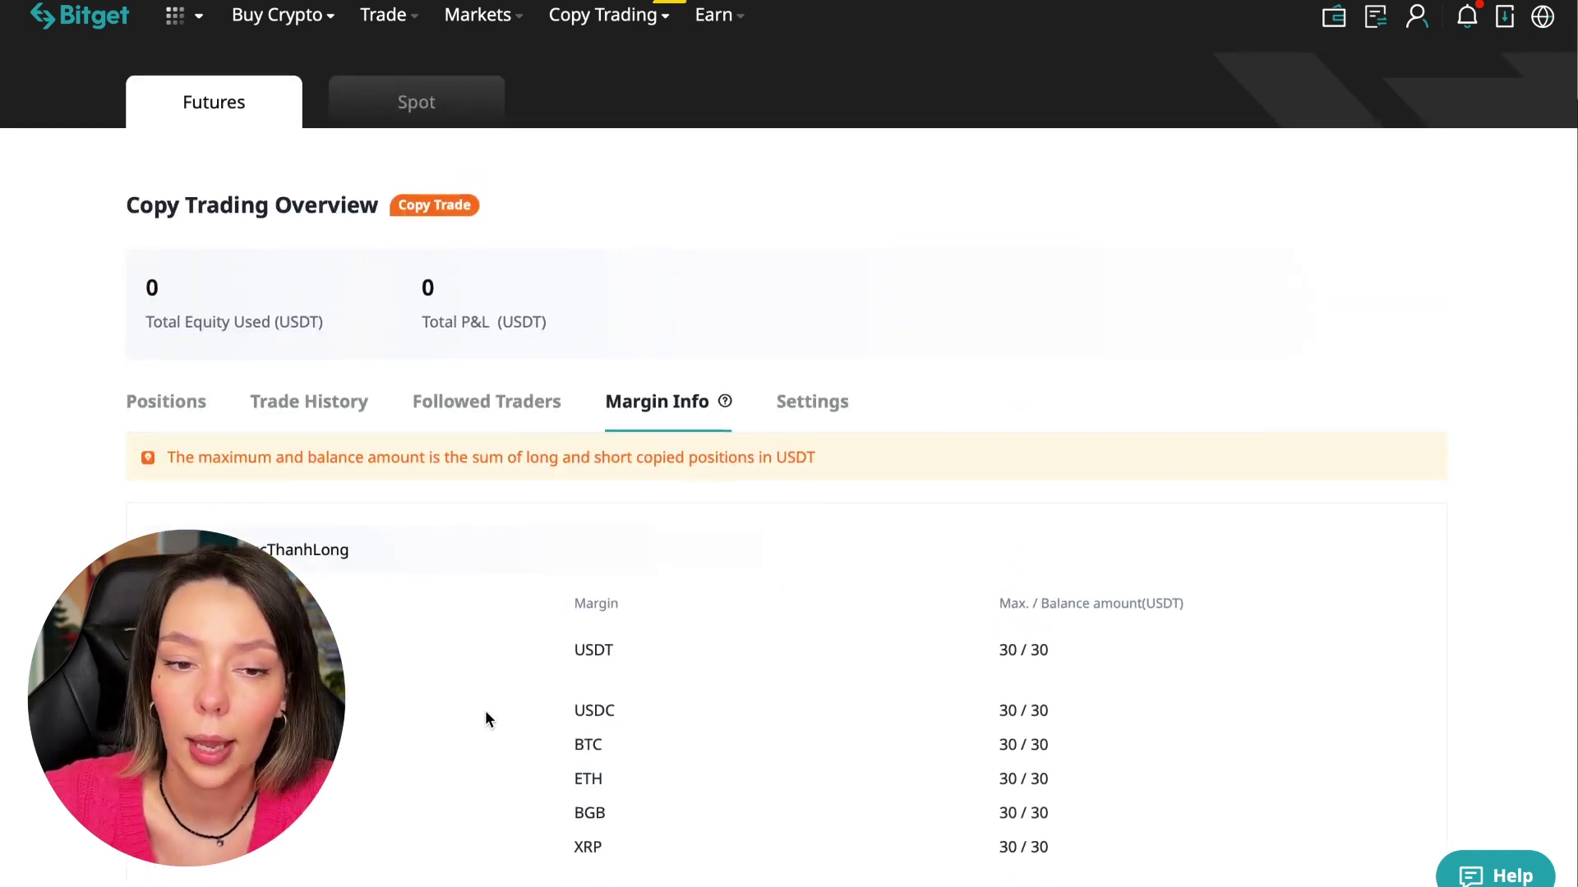
View the automatic unfollow setting, then the empty copied Positions list on the overview
left_click(836, 419)
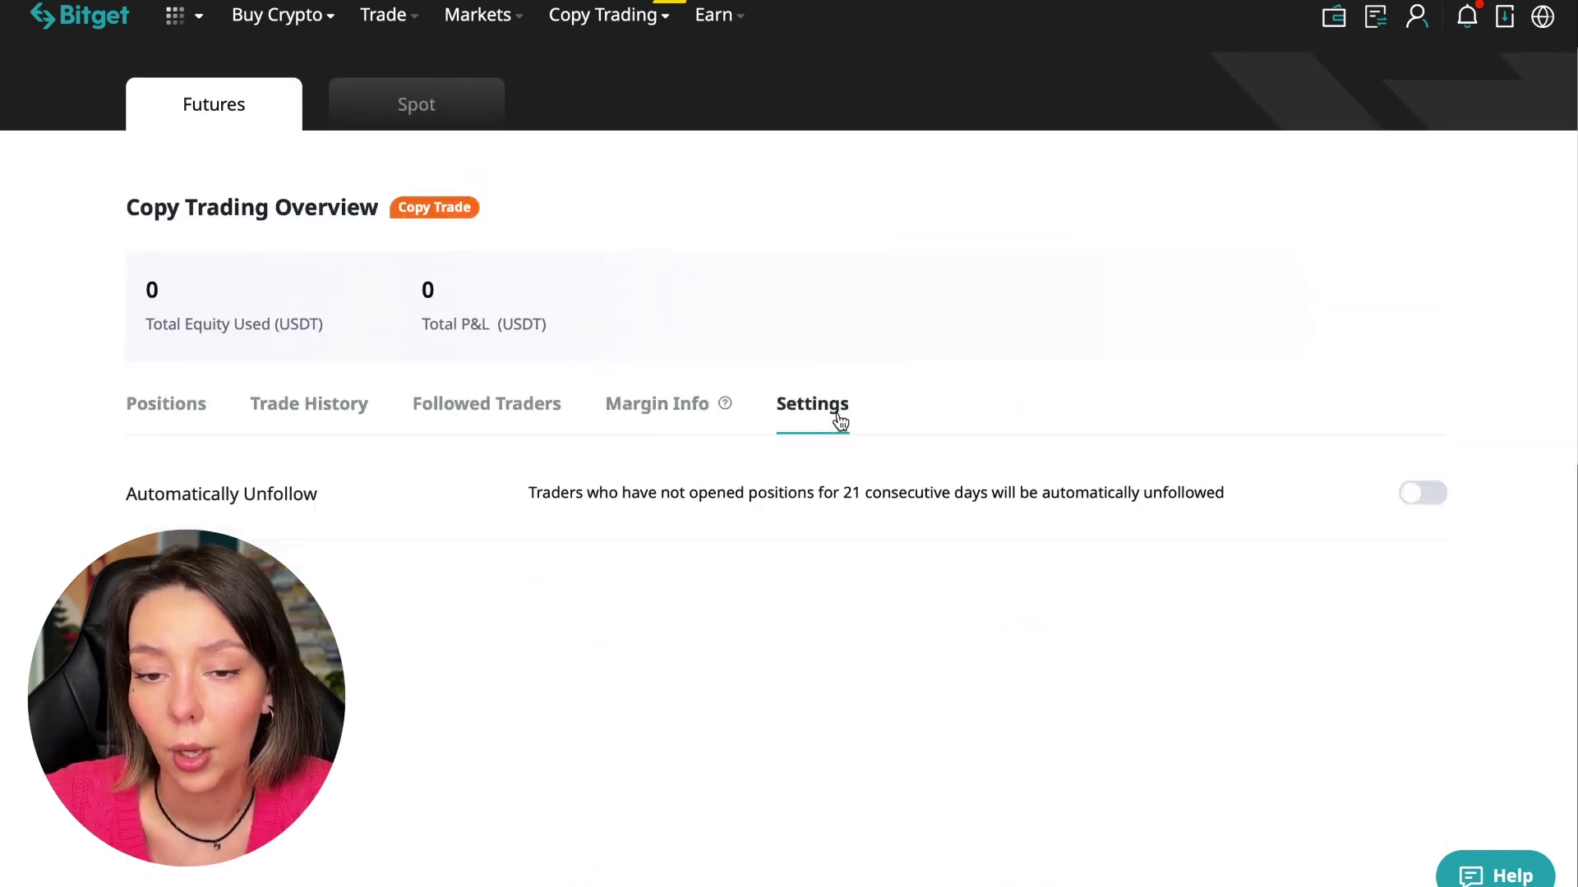
left_click(189, 409)
scroll(706, 518, "up", 2)
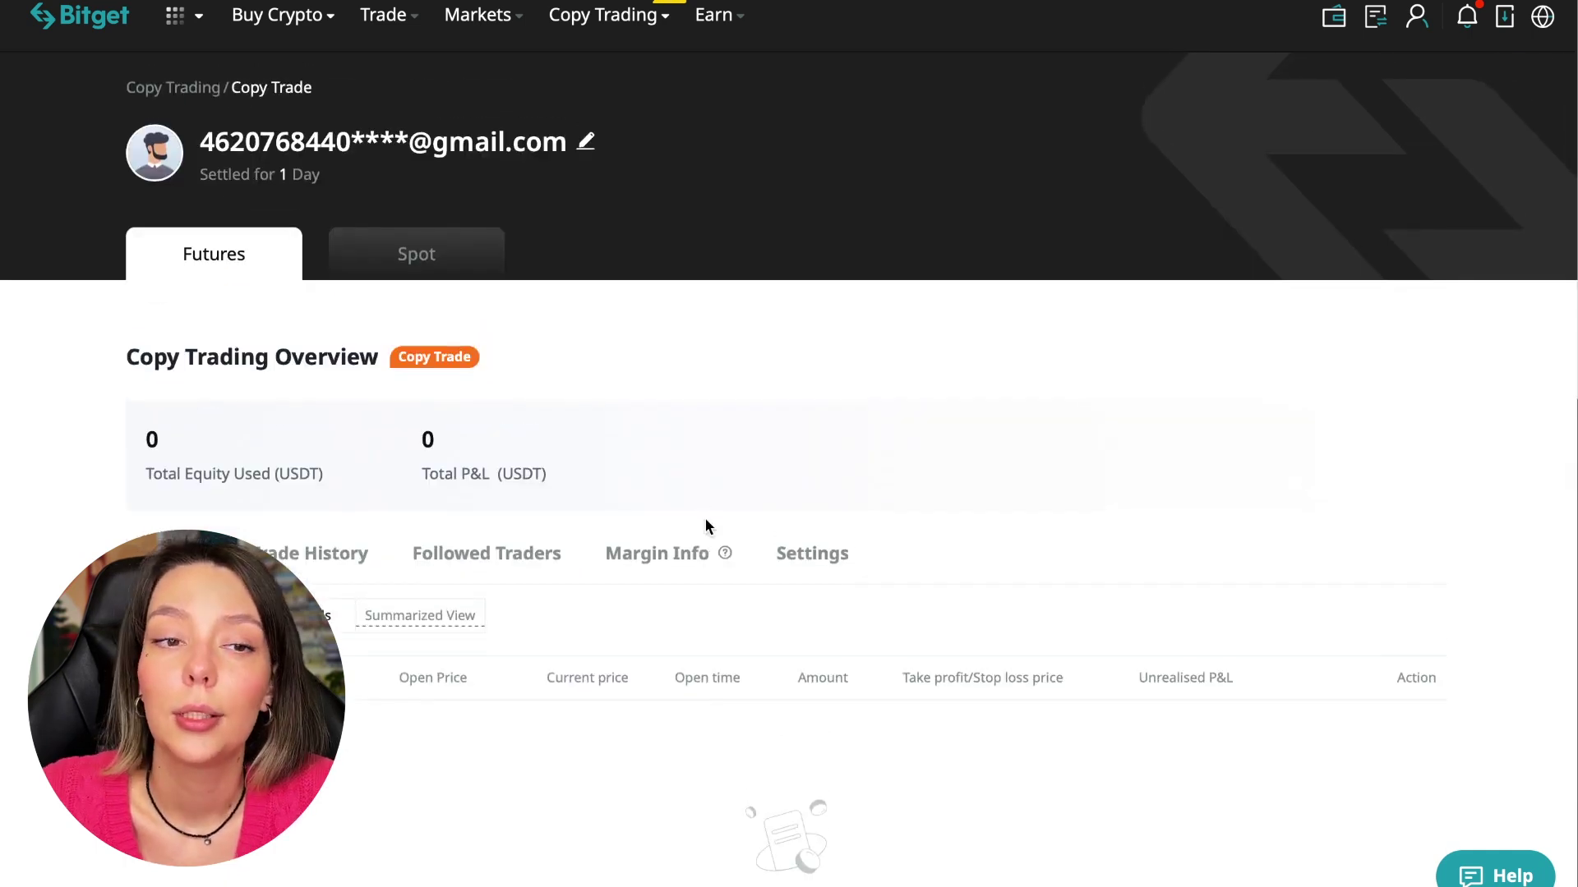